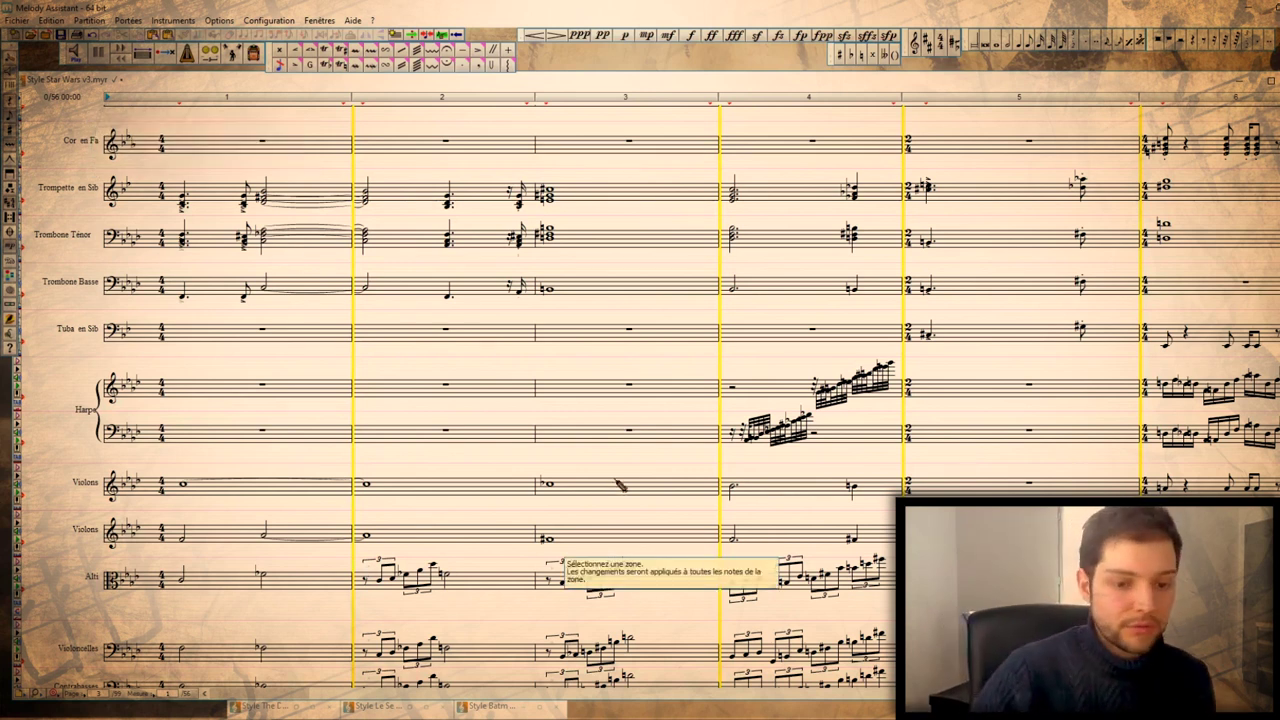
# Look through the opening bars of the Star Wars style score, from the woodwind staves down to the strings
pyautogui.scroll(-3, 608, 523)
pyautogui.scroll(10, 625, 485)
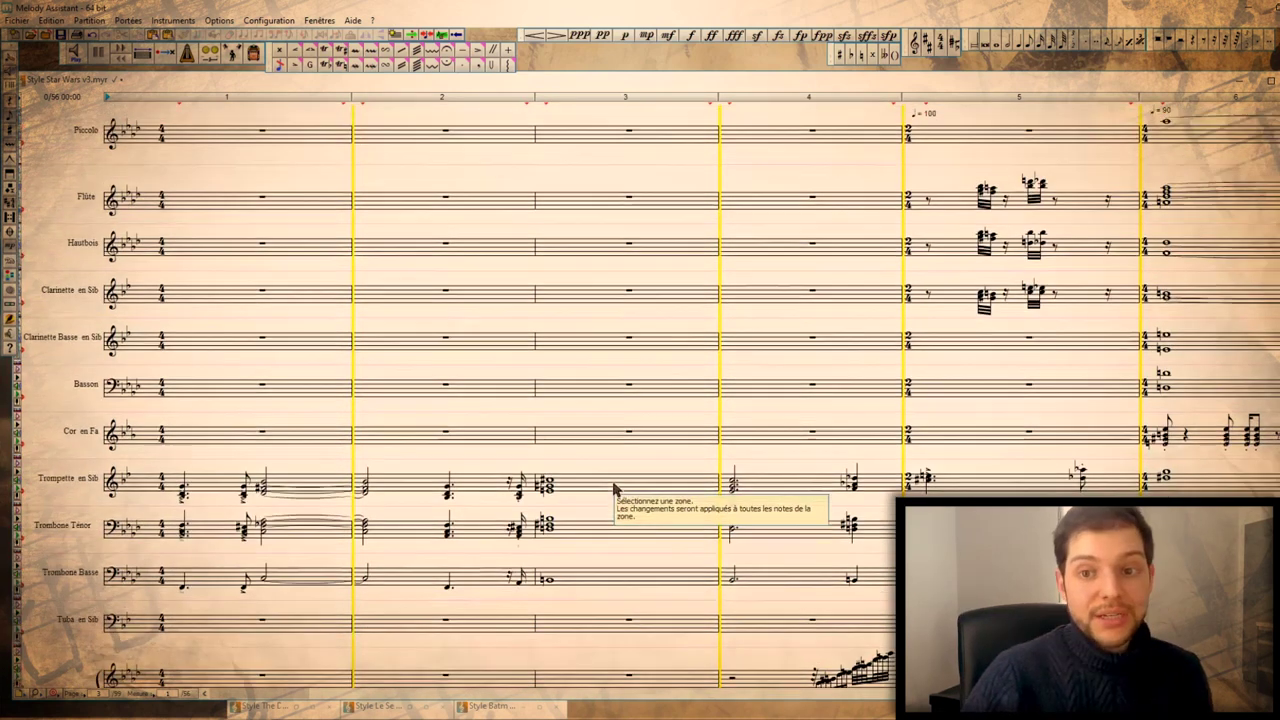
pyautogui.scroll(-3, 610, 486)
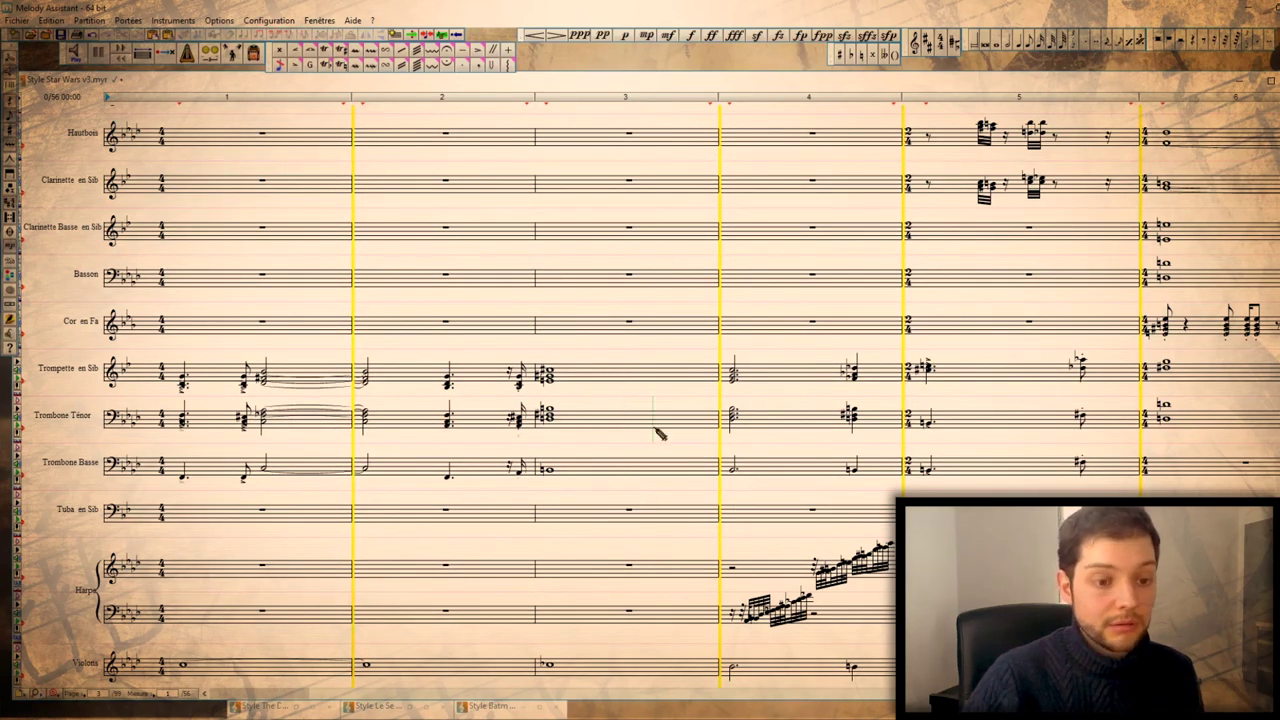
pyautogui.scroll(-5, 545, 495)
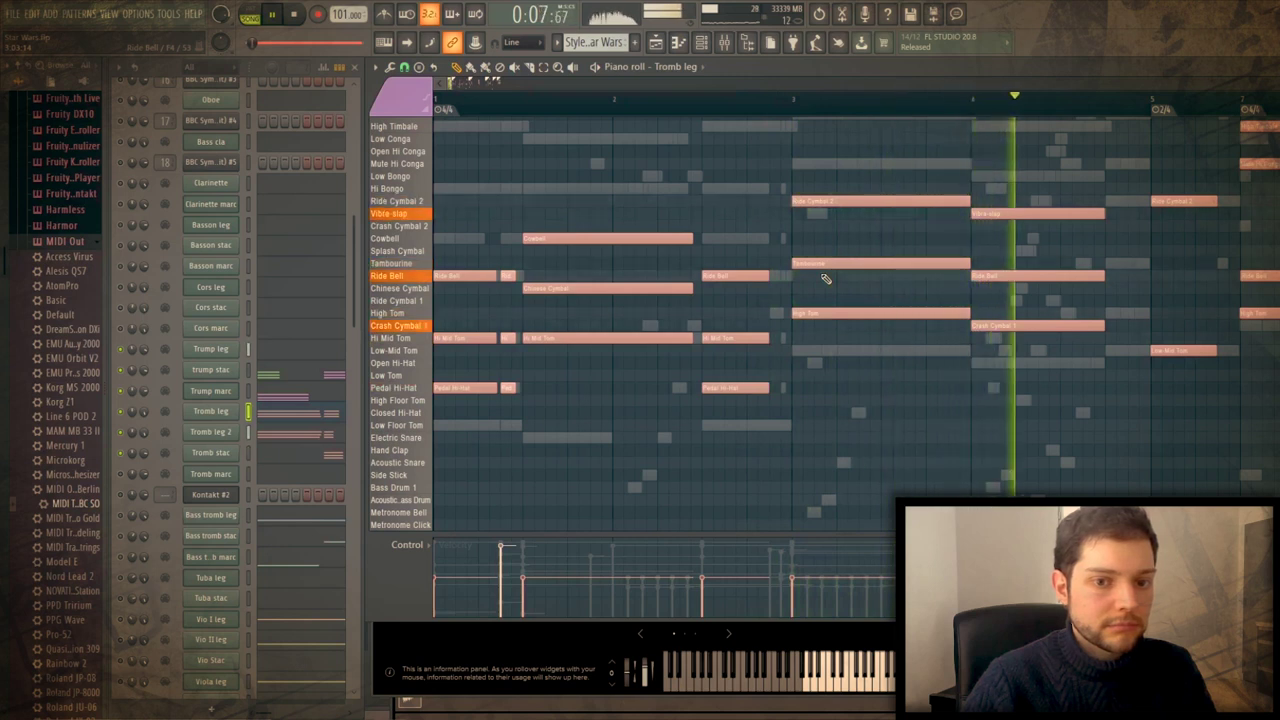
# Switch to FL Studio, stop playback and examine the Tromb leg notes in the first bars and the project's instrument channels
pyautogui.press('space')
pyautogui.keyDown('ctrl'); pyautogui.scroll(2, 563, 313); pyautogui.keyUp('ctrl')
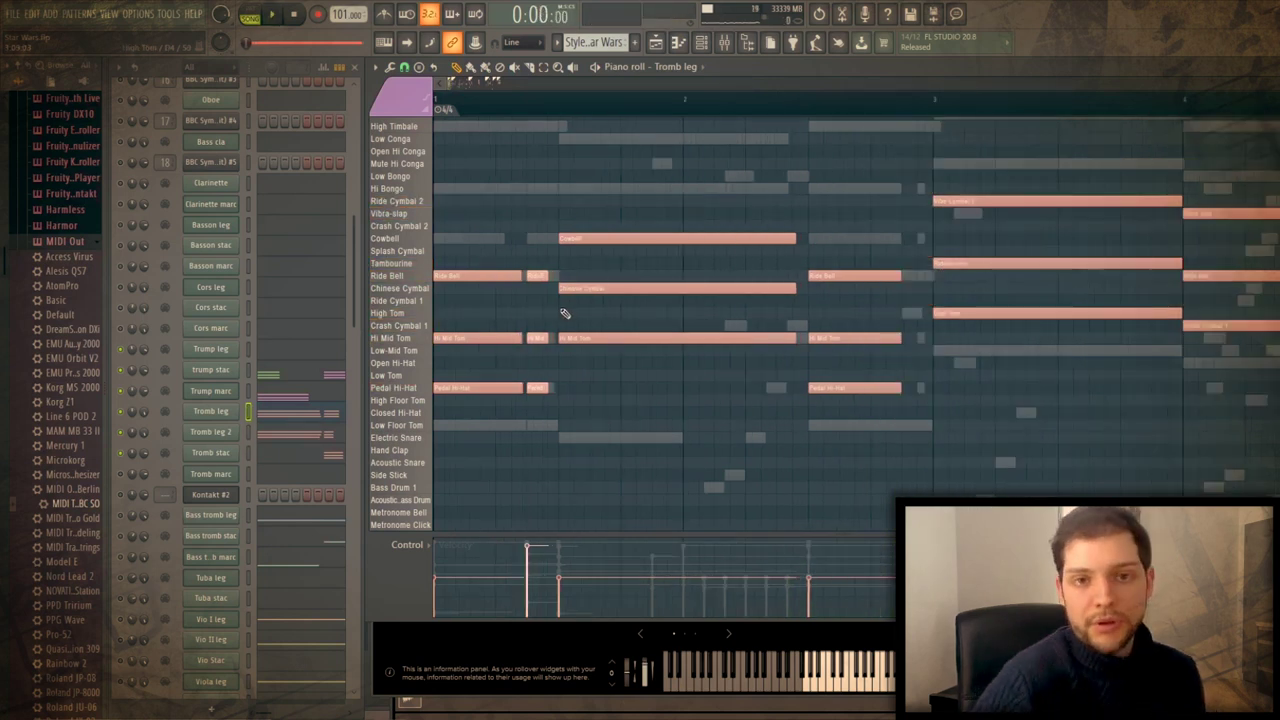
pyautogui.scroll(-2, 476, 170)
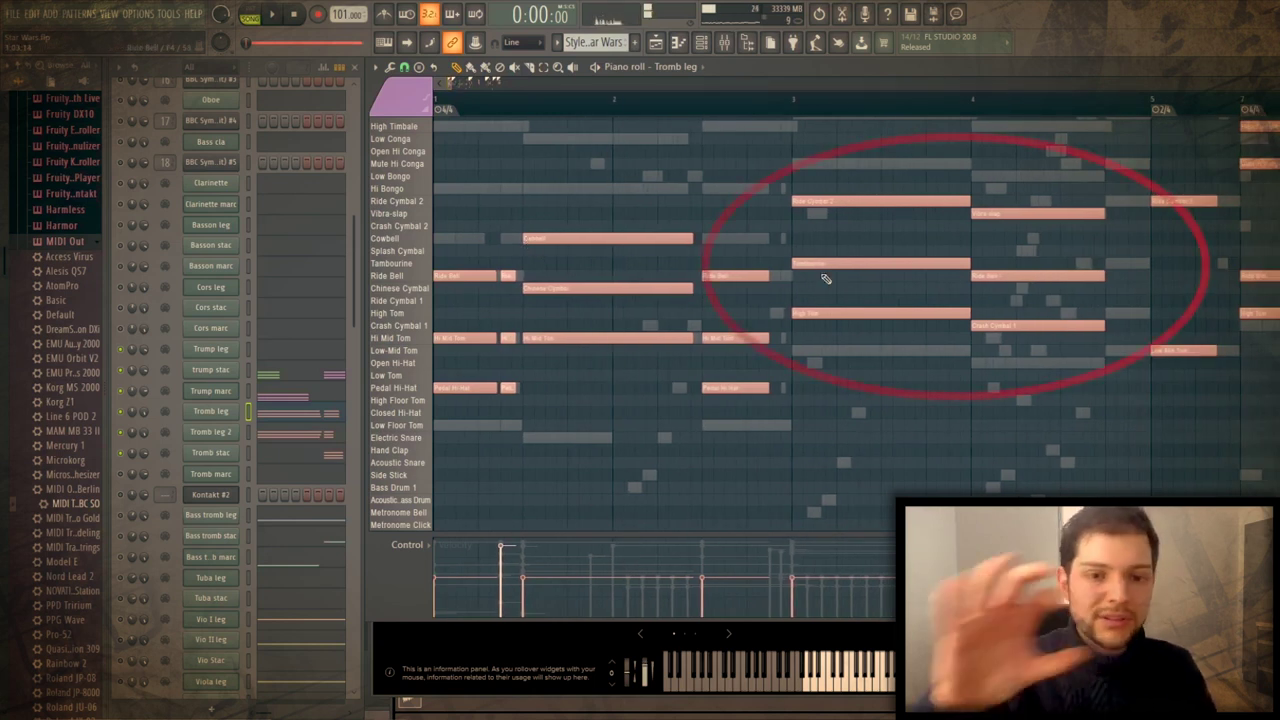
pyautogui.scroll(-5, 287, 553)
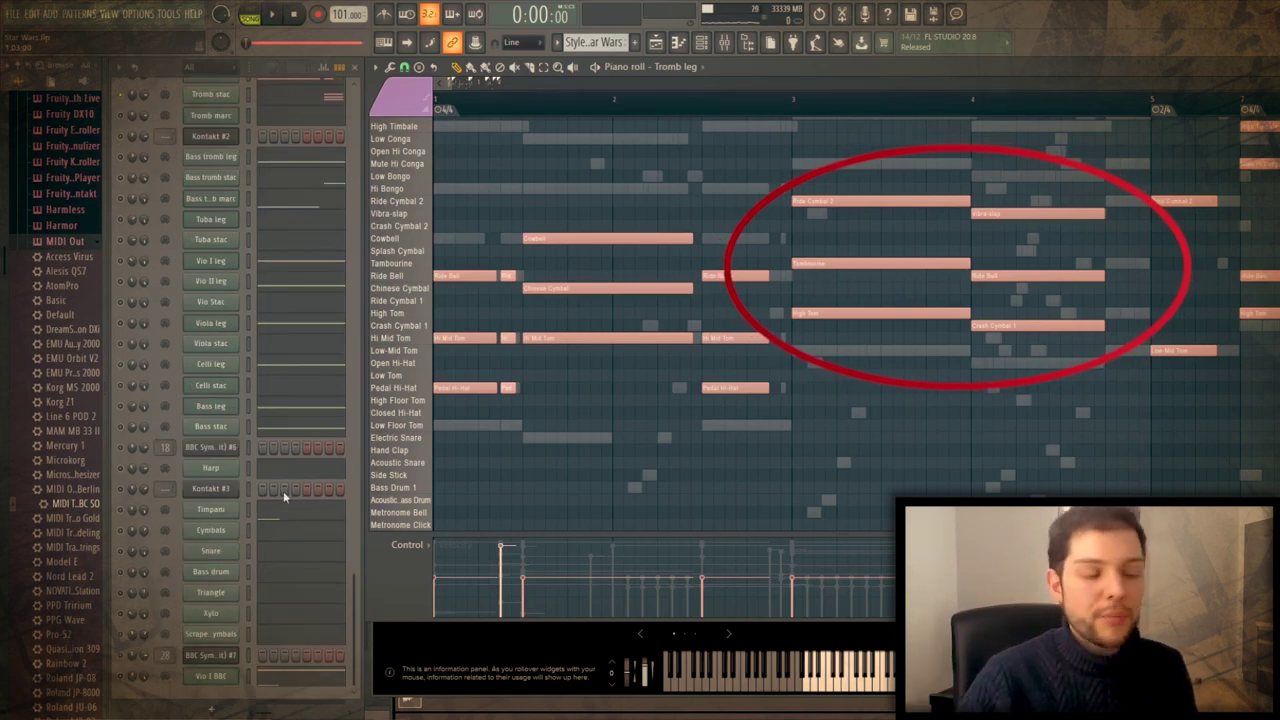
pyautogui.scroll(4, 287, 555)
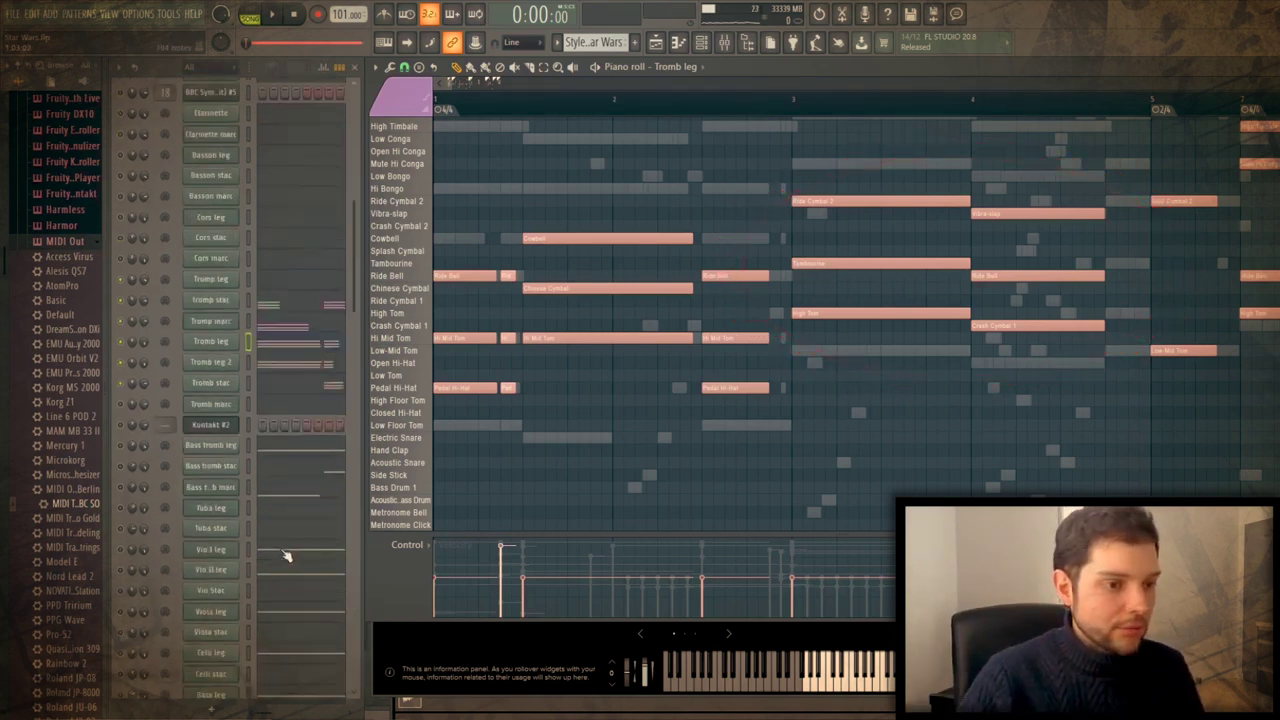
pyautogui.scroll(-5, 229, 486)
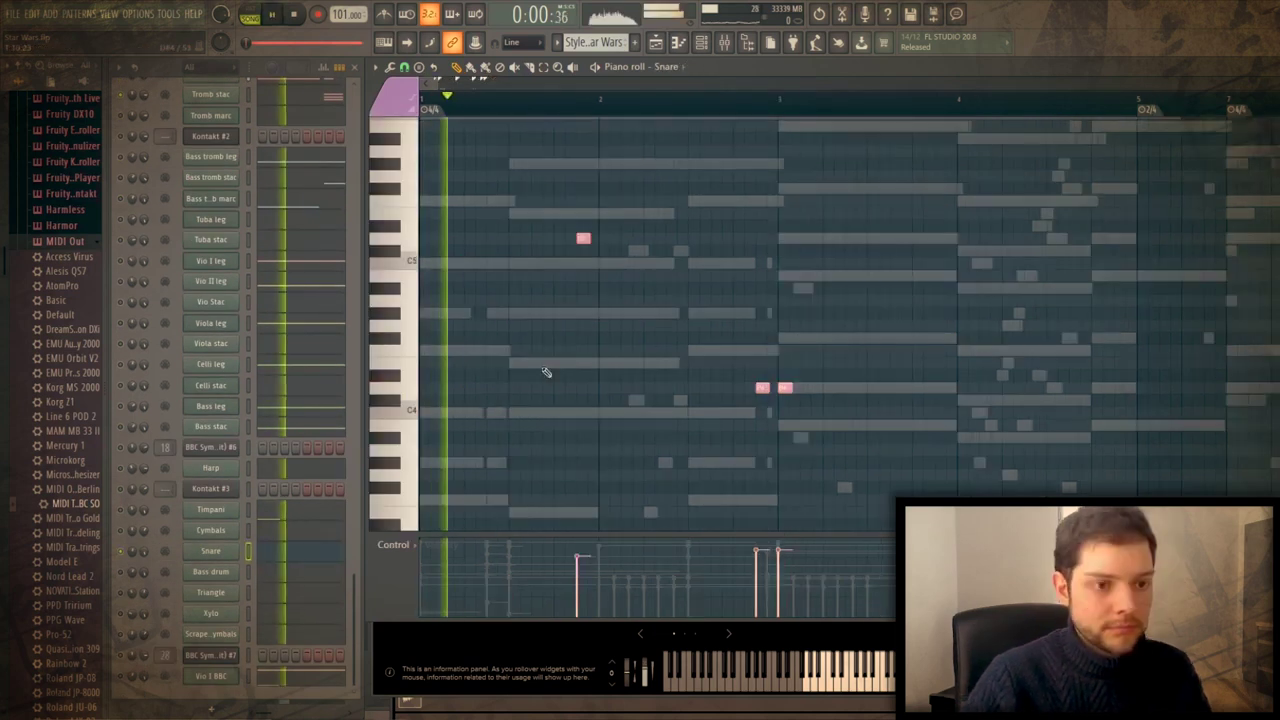
# Listen to the opening bars with the Snare notes shown in the piano roll, and stop playback
pyautogui.scroll(3, 651, 280)
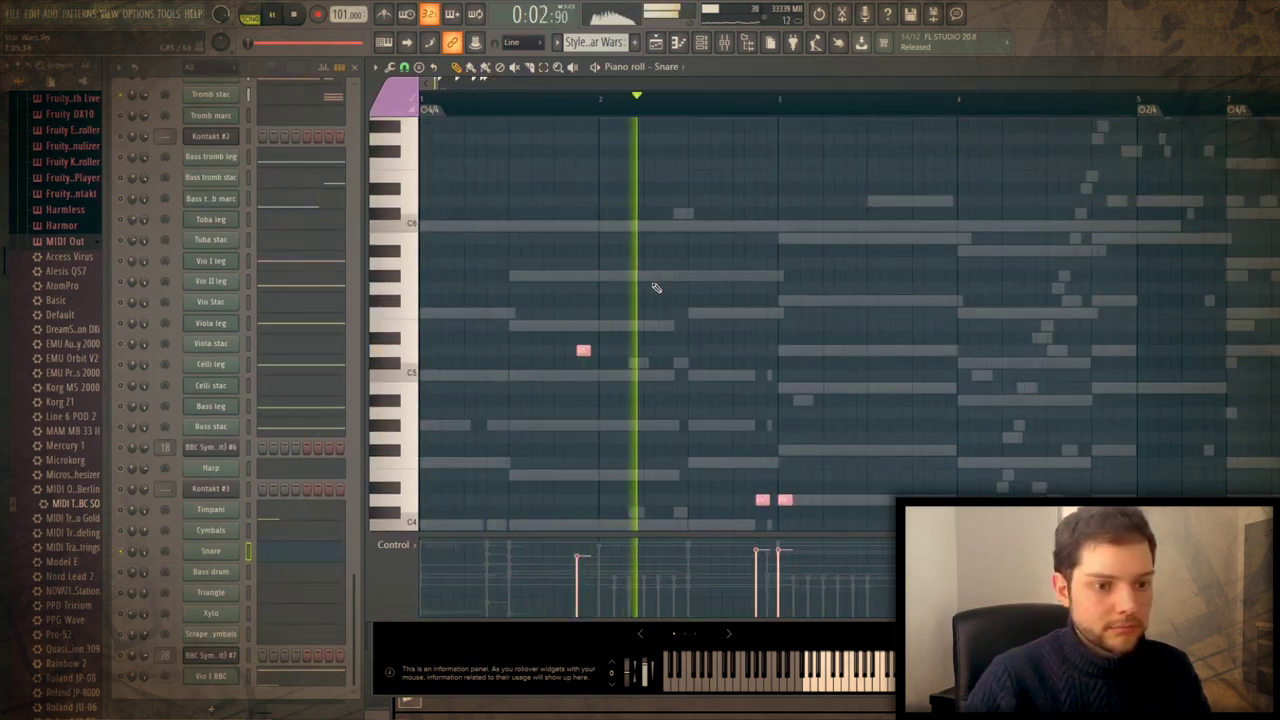
pyautogui.scroll(-4, 657, 287)
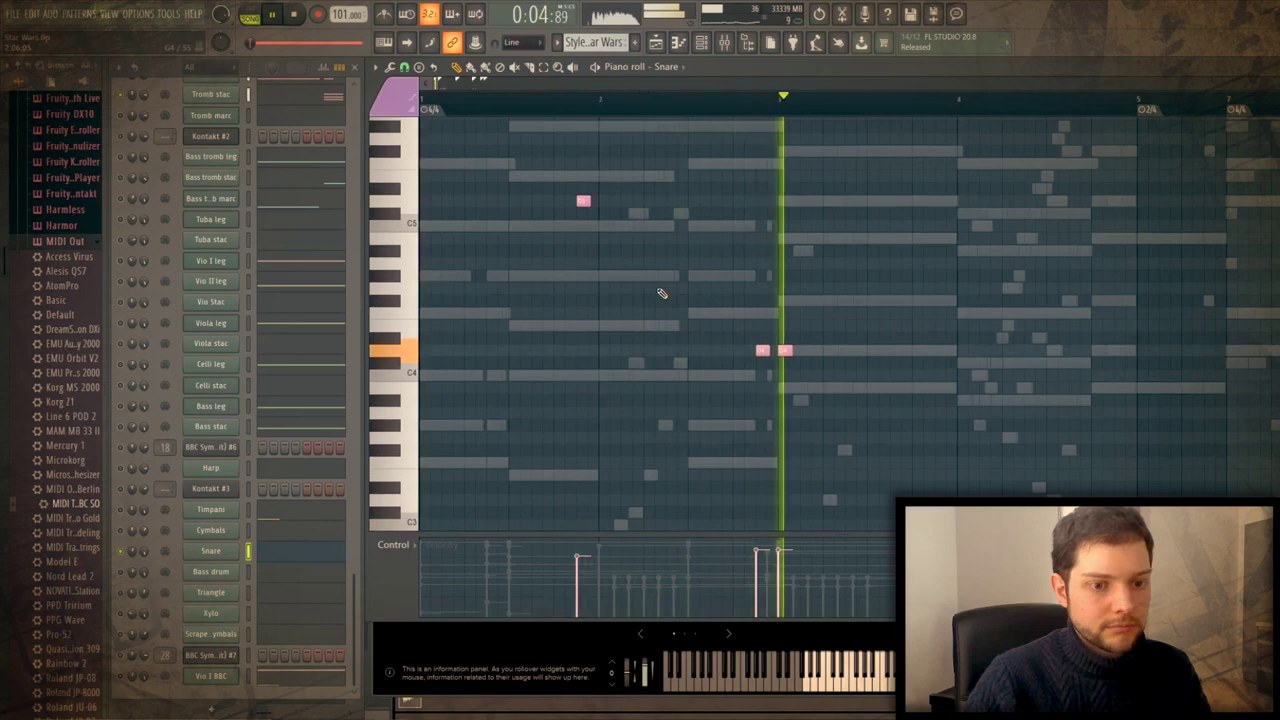
pyautogui.press('space')
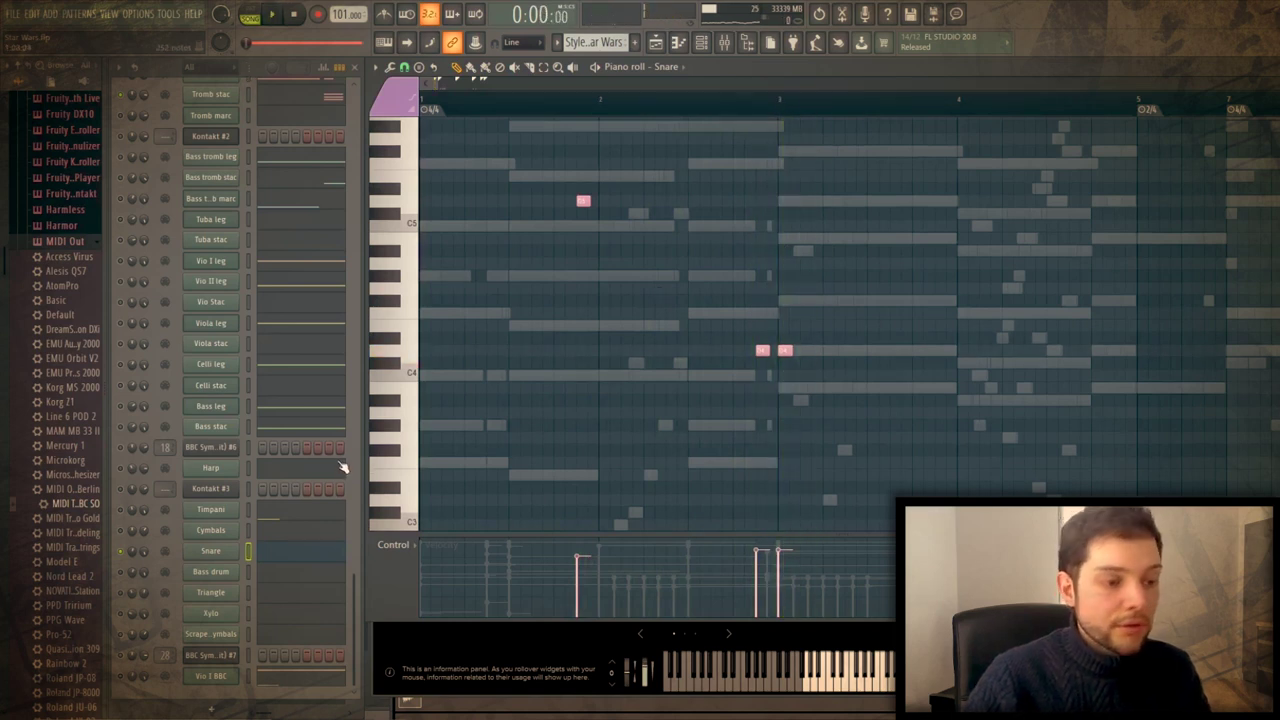
# Play the opening with the full orchestra, open the Celli leg notes while listening, and stop playback
pyautogui.scroll(3, 330, 470)
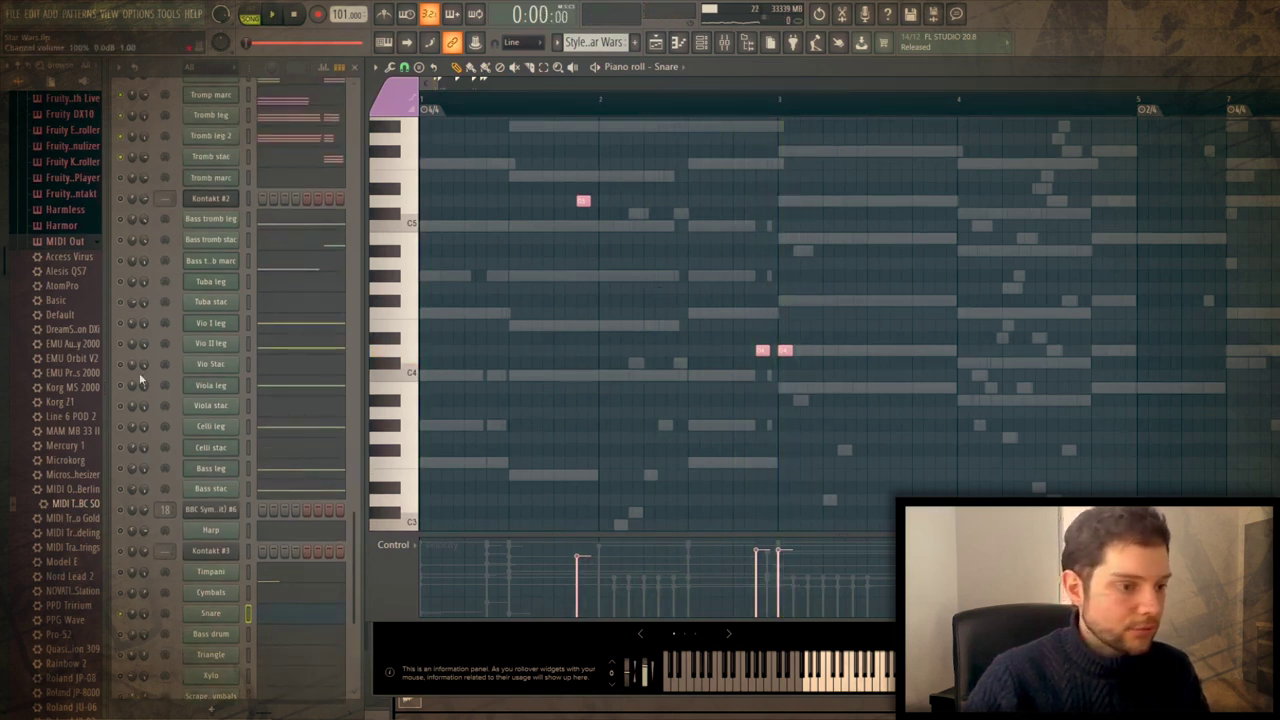
pyautogui.press('space')
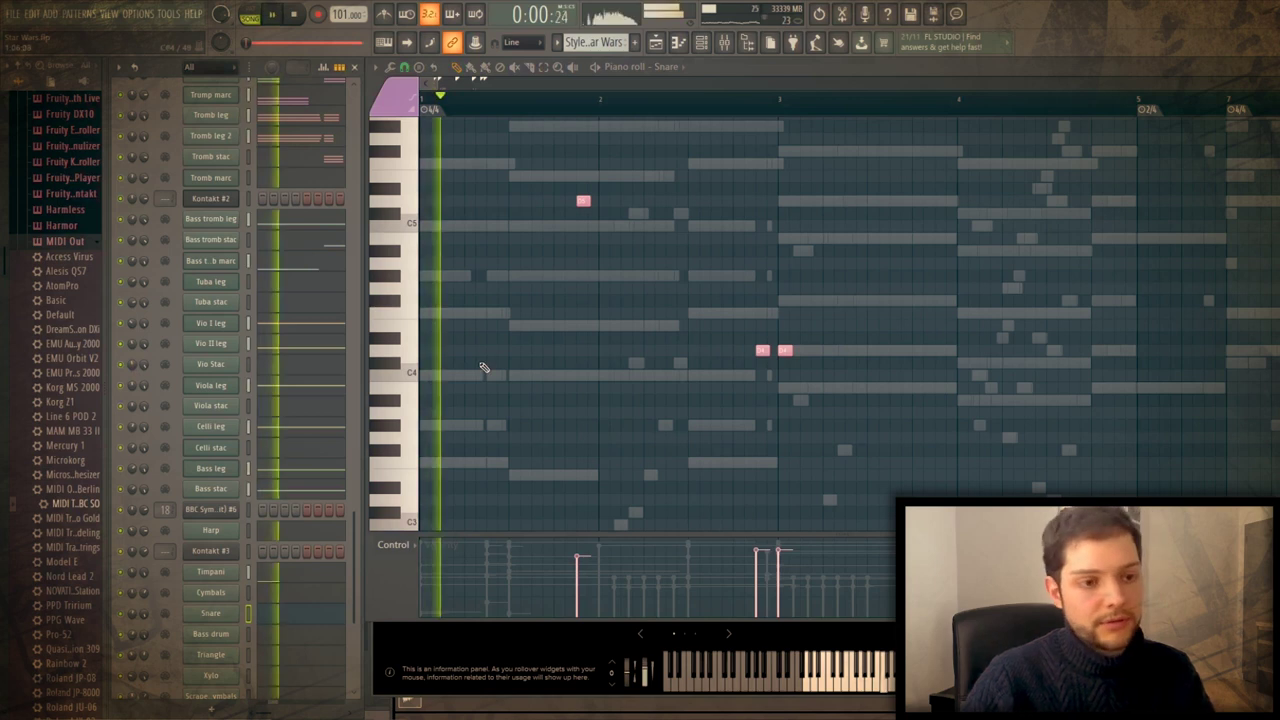
pyautogui.click(277, 428)
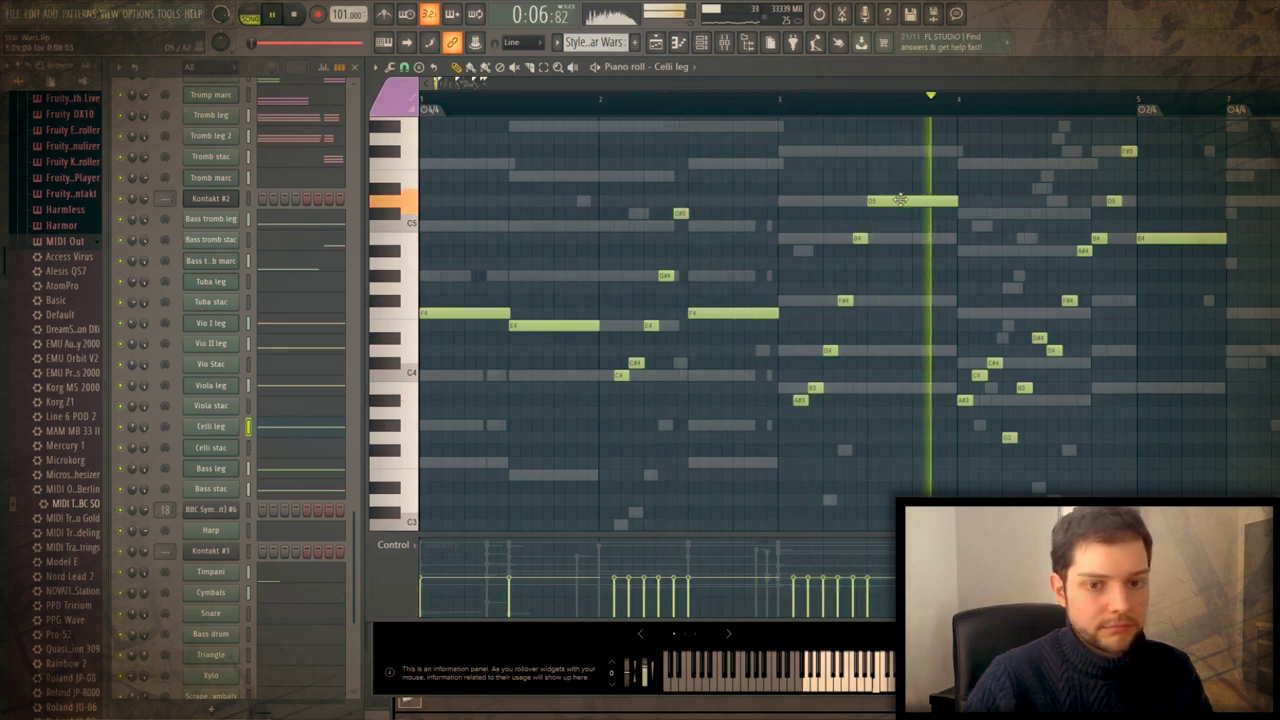
pyautogui.moveTo(454, 84); pyautogui.dragTo(458, 86)
pyautogui.scroll(10, 868, 331)
pyautogui.press('space')
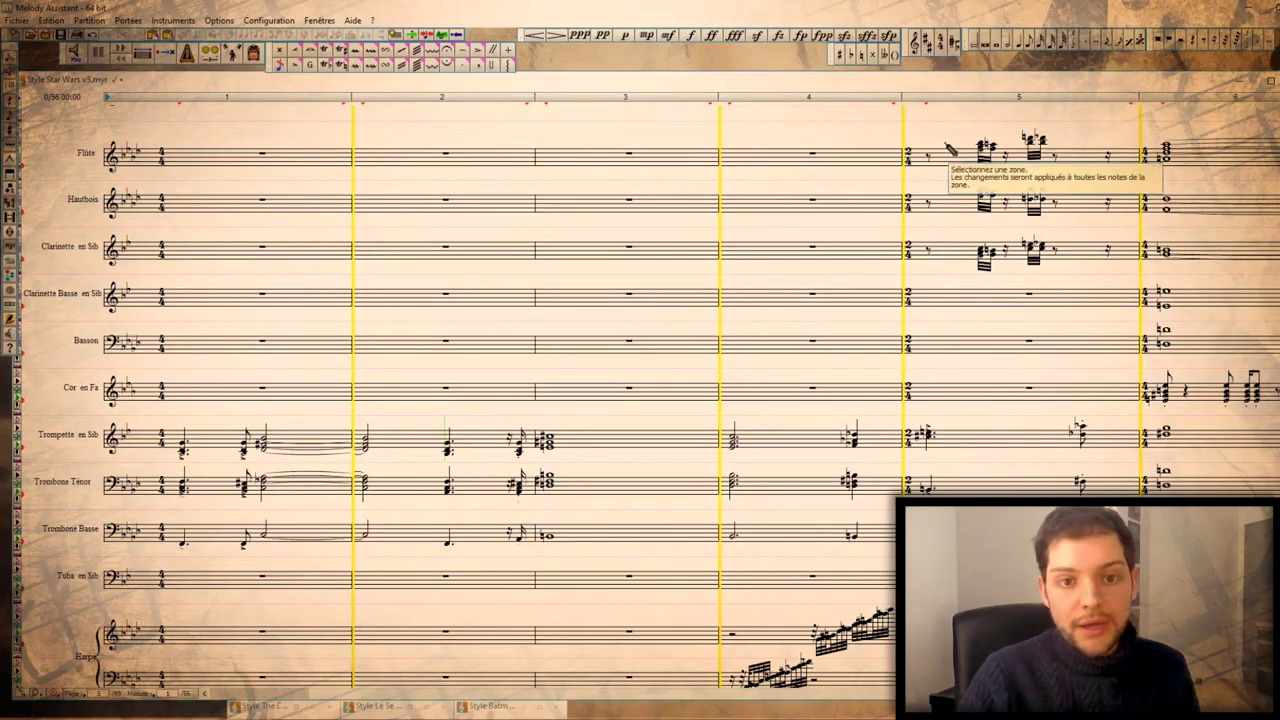
# Switch back to Melody Assistant and highlight the flute, oboe and clarinet figures in bar 5
pyautogui.moveTo(943, 122); pyautogui.dragTo(1134, 244)
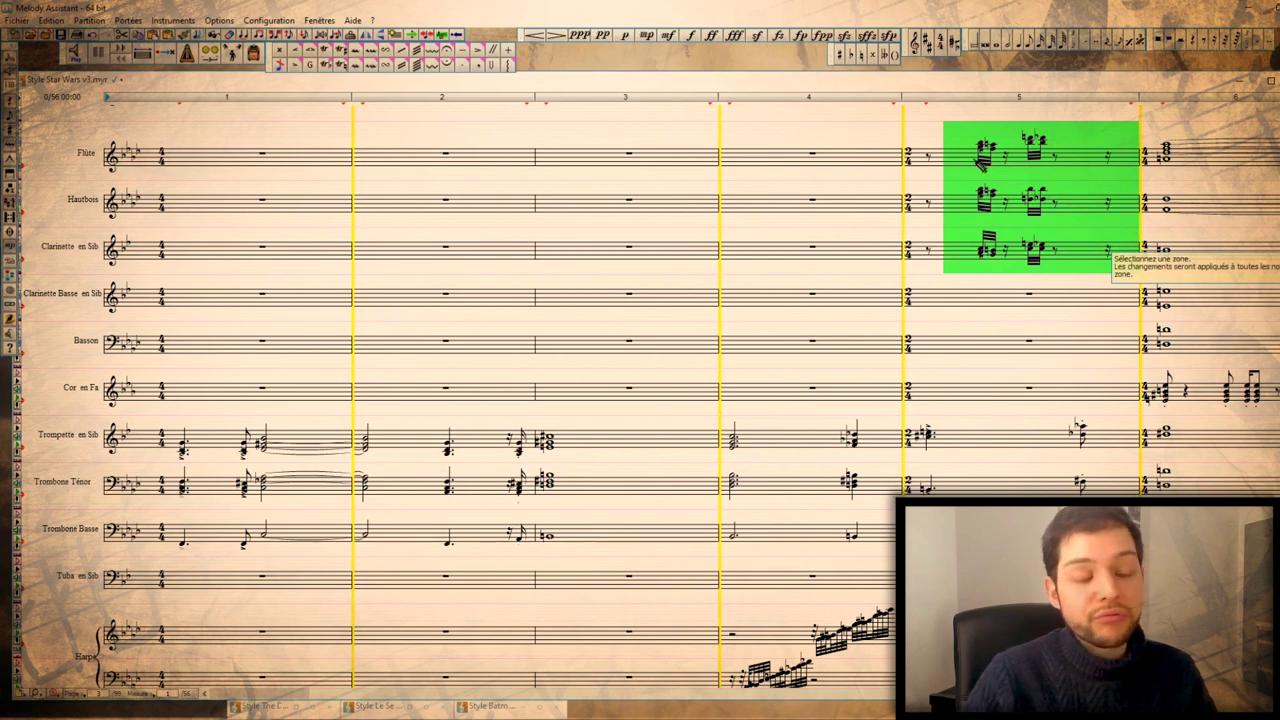
pyautogui.moveTo(951, 122); pyautogui.dragTo(1108, 252)
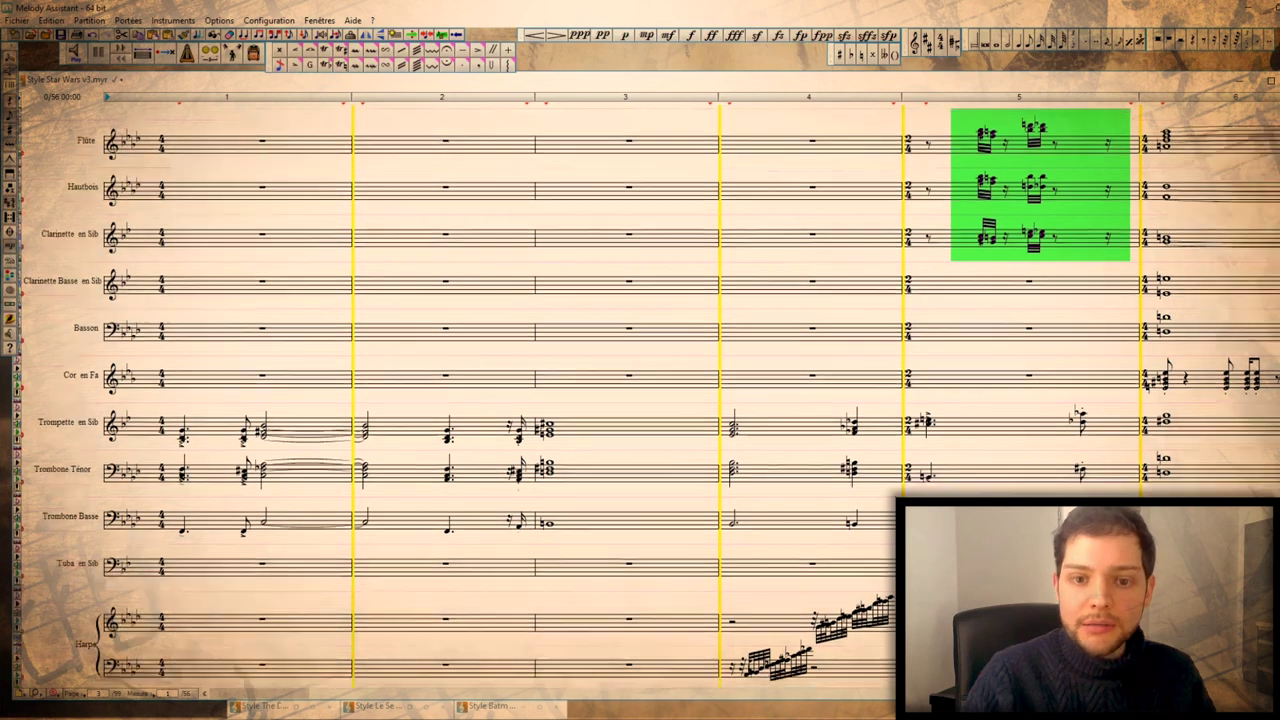
pyautogui.scroll(-8, 640, 400)
pyautogui.moveTo(965, 418); pyautogui.dragTo(1077, 425)
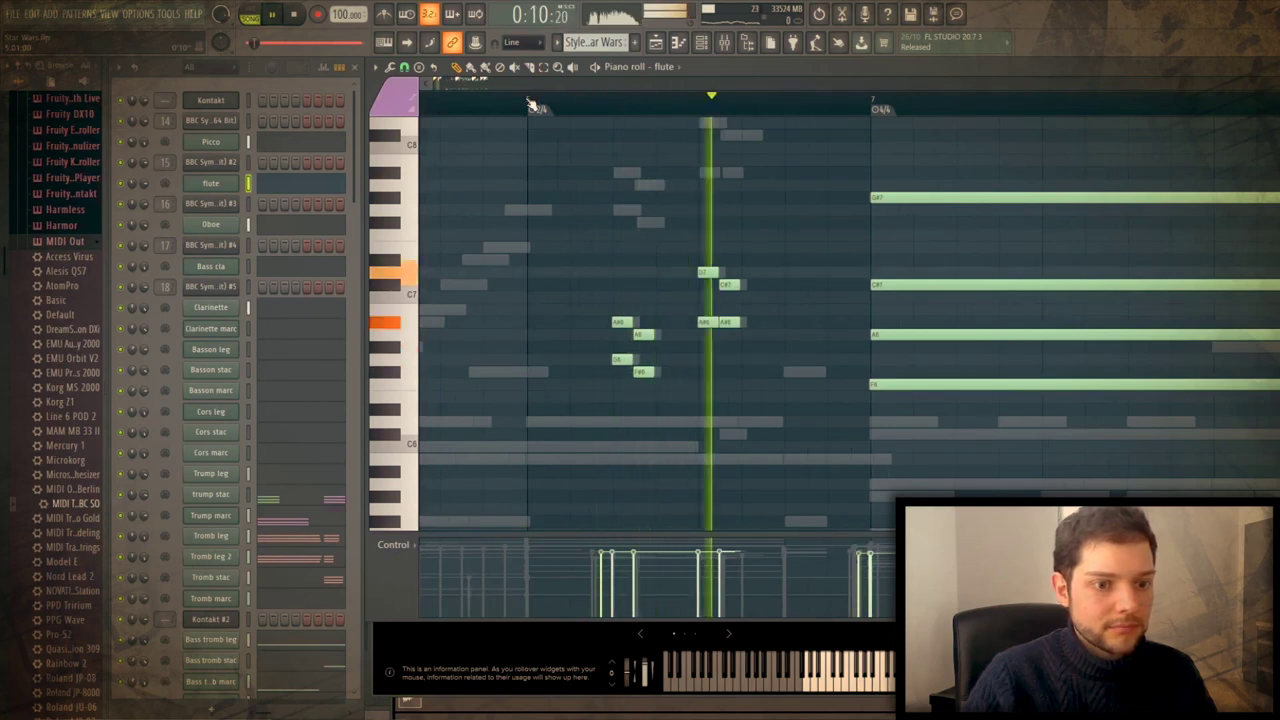
# Return to FL Studio, stop playback and examine the flute's sustained chord from bar 7
pyautogui.press('space')
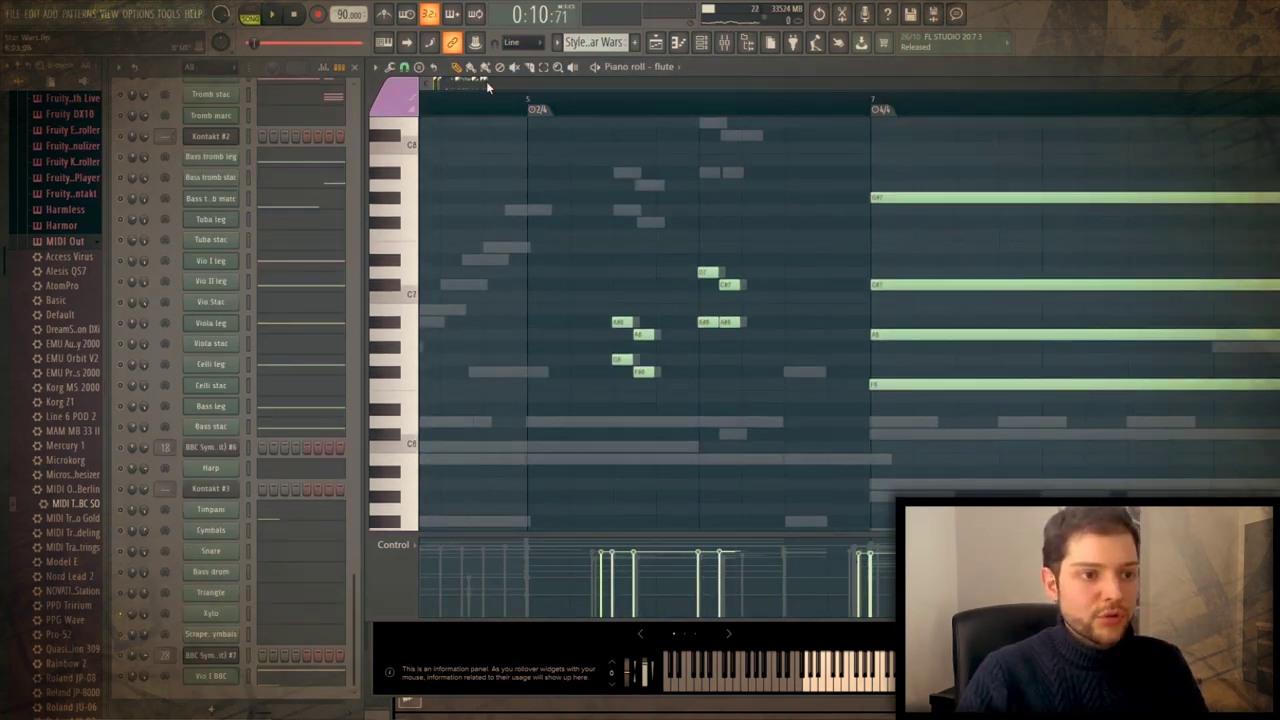
pyautogui.hscroll(5, 487, 81)
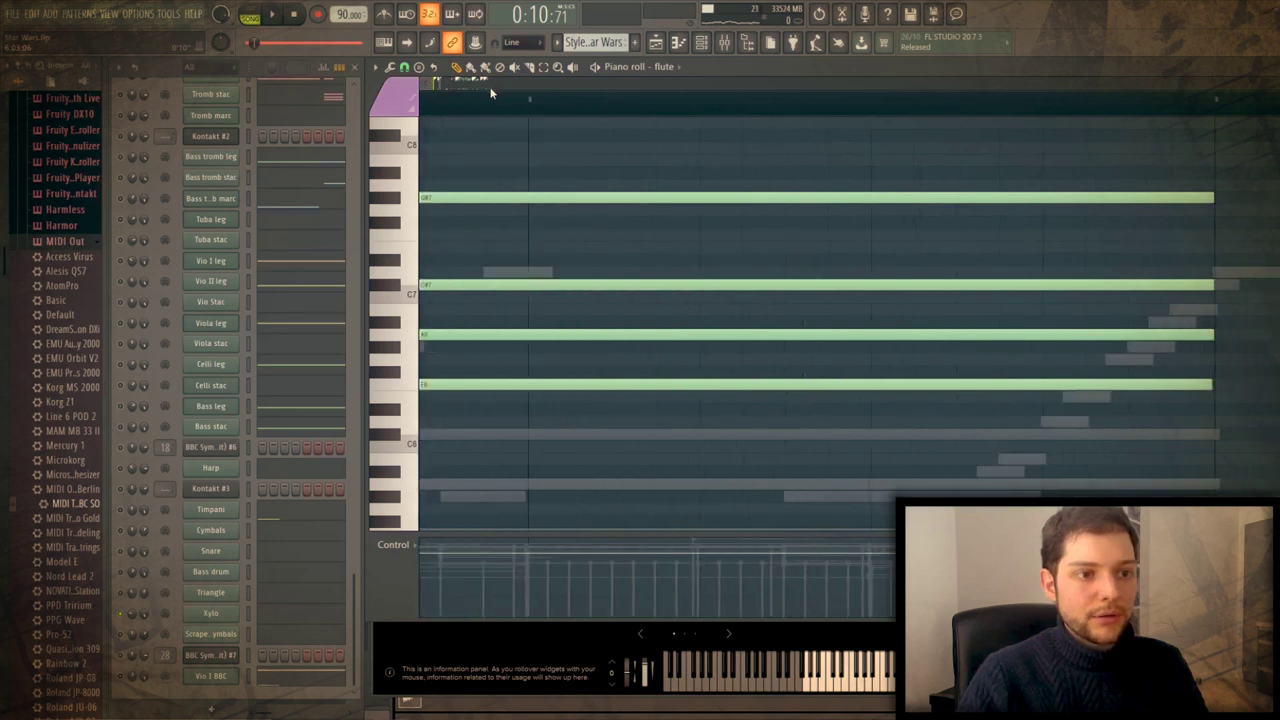
pyautogui.scroll(-4, 495, 84)
pyautogui.scroll(2, 491, 86)
pyautogui.hscroll(-2, 489, 88)
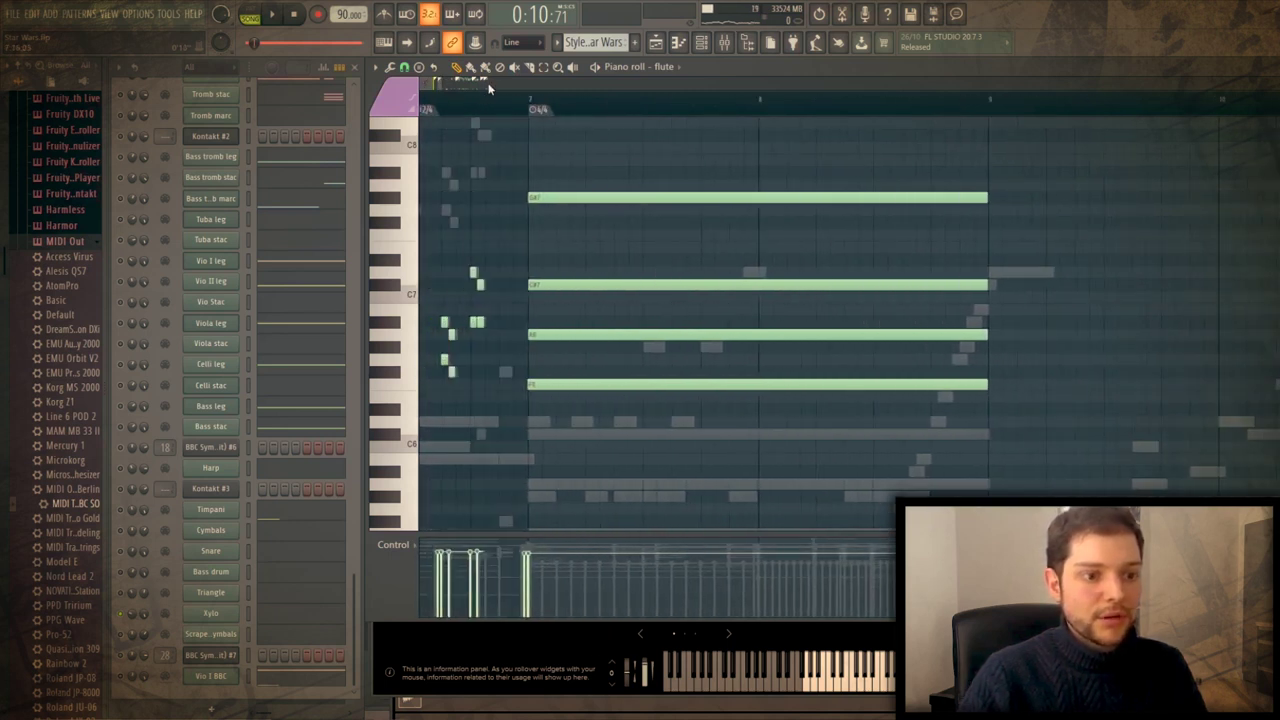
pyautogui.scroll(8, 277, 279)
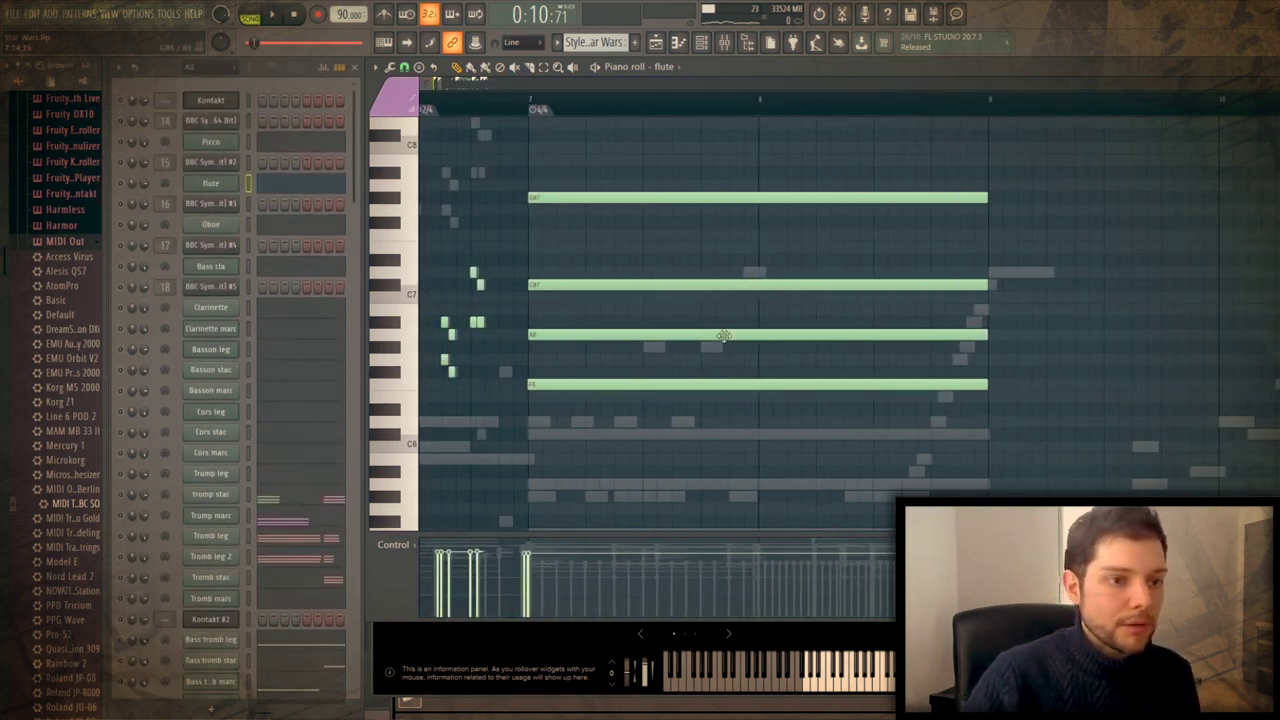
# Compare the Picco, Oboe, Bass cla and Clarinette notes from bar 7 by opening each part in the piano roll
pyautogui.click(285, 145)
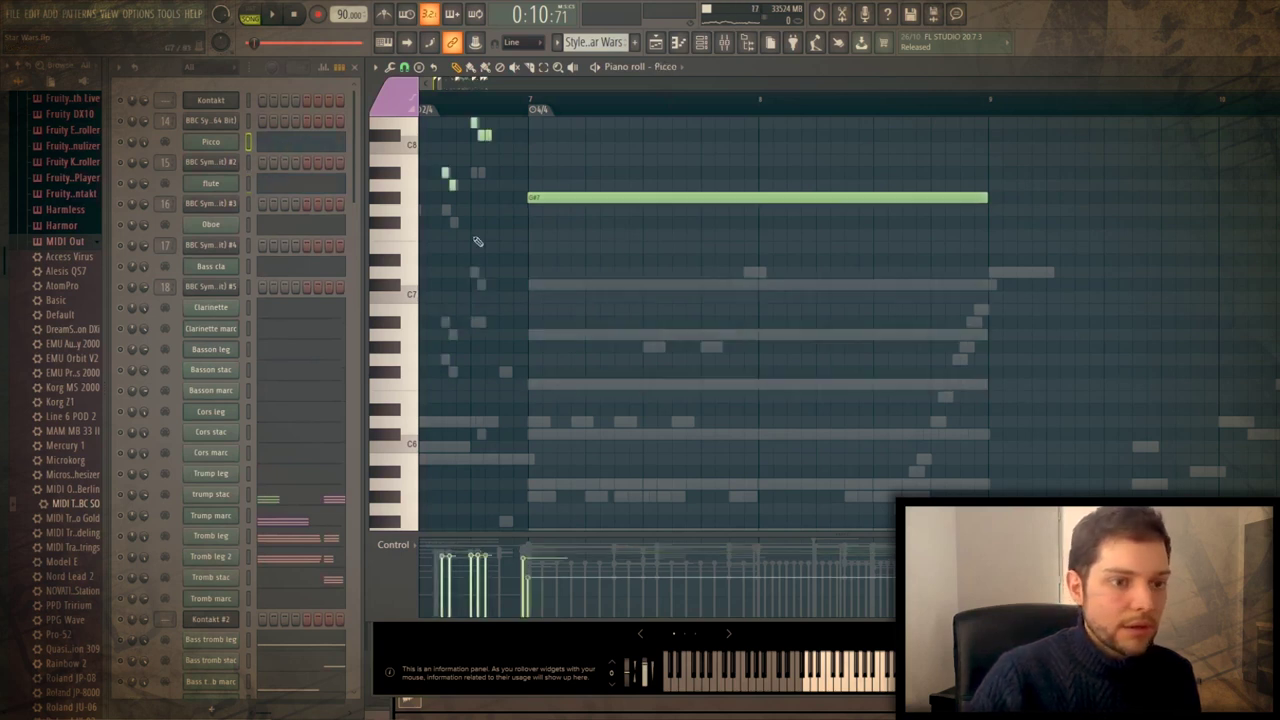
pyautogui.click(285, 226)
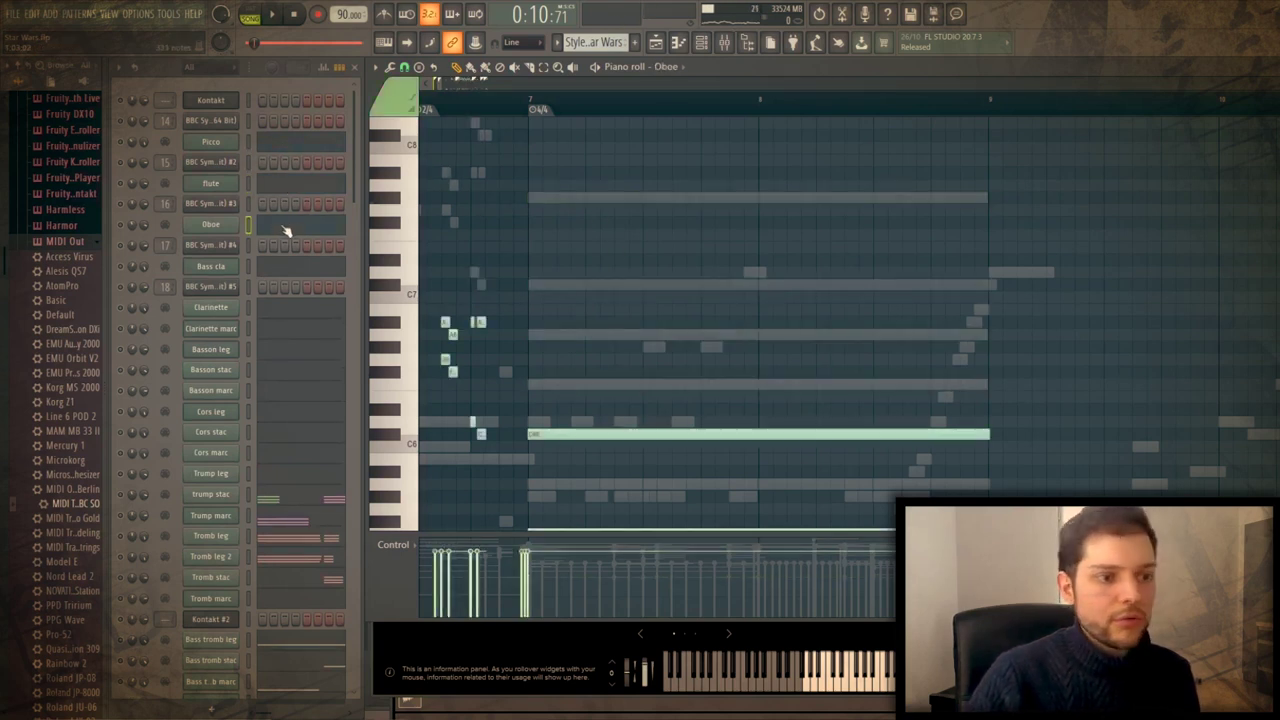
pyautogui.click(273, 272)
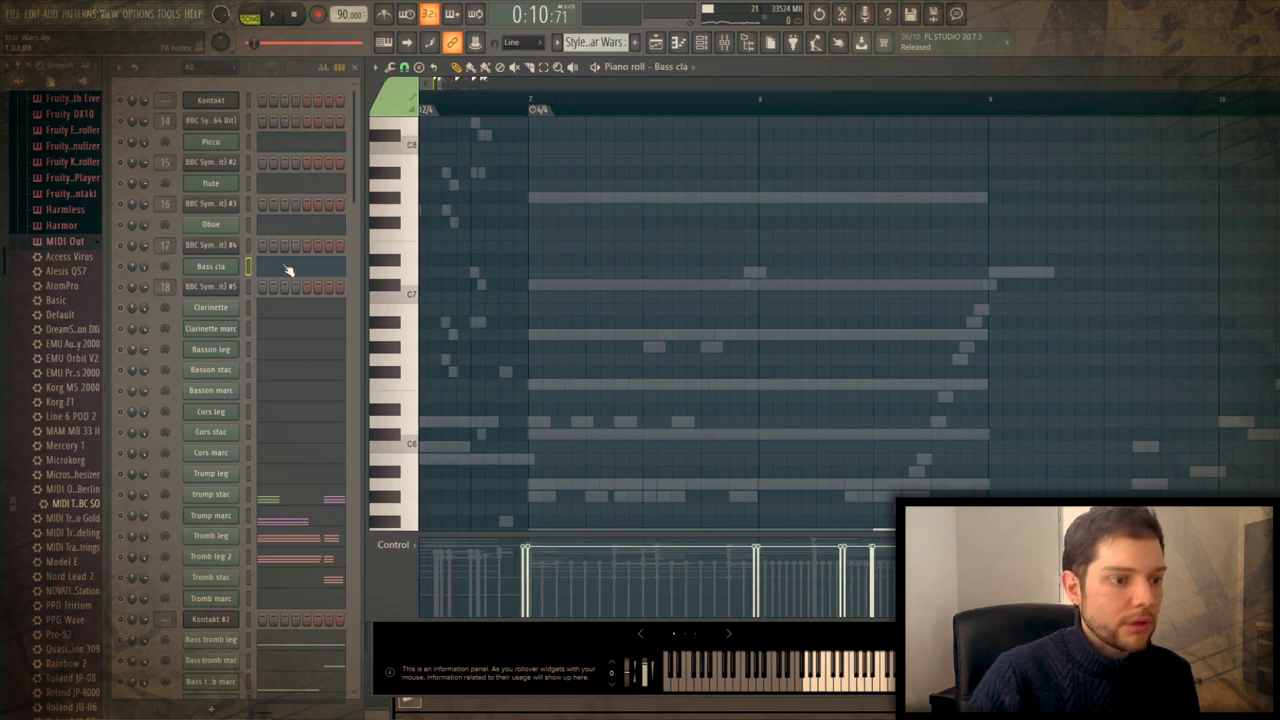
pyautogui.scroll(-1, 449, 440)
pyautogui.click(285, 308)
pyautogui.scroll(-2, 594, 342)
pyautogui.scroll(-3, 272, 490)
pyautogui.scroll(-4, 270, 491)
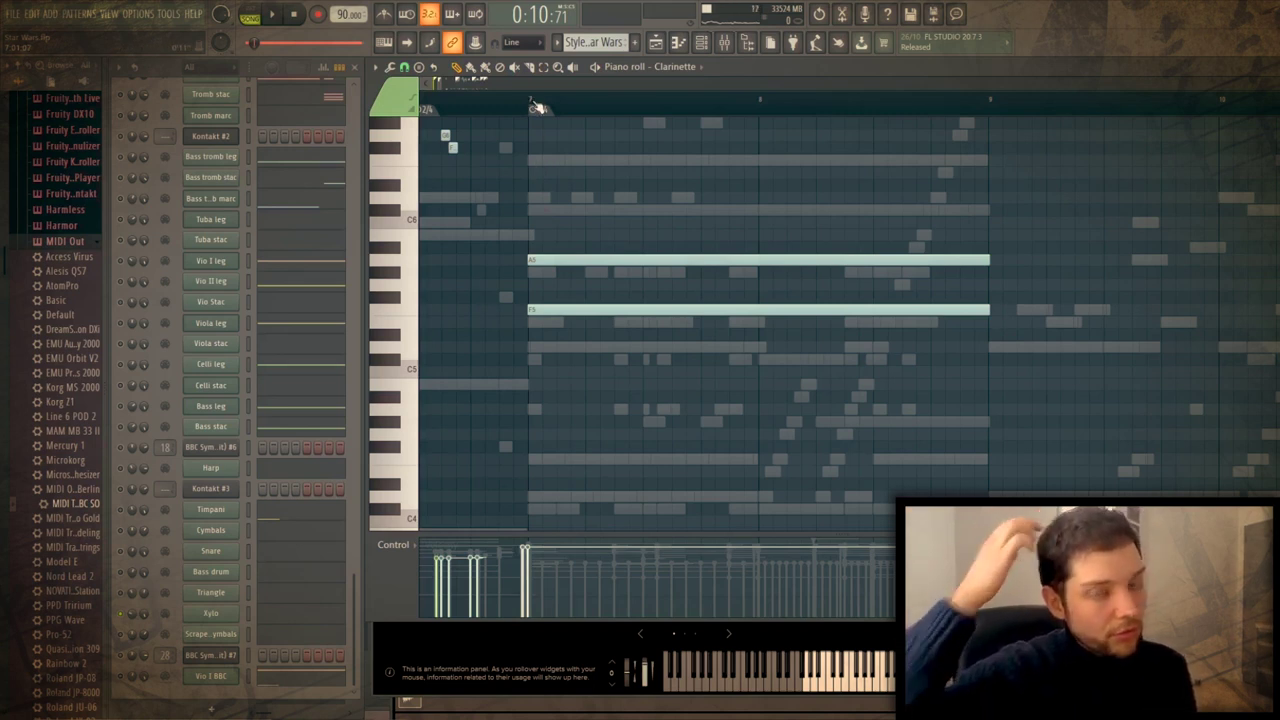
# Listen to the woodwind channels from bar 7 and stop playback
pyautogui.press('space')
pyautogui.scroll(8, 126, 400)
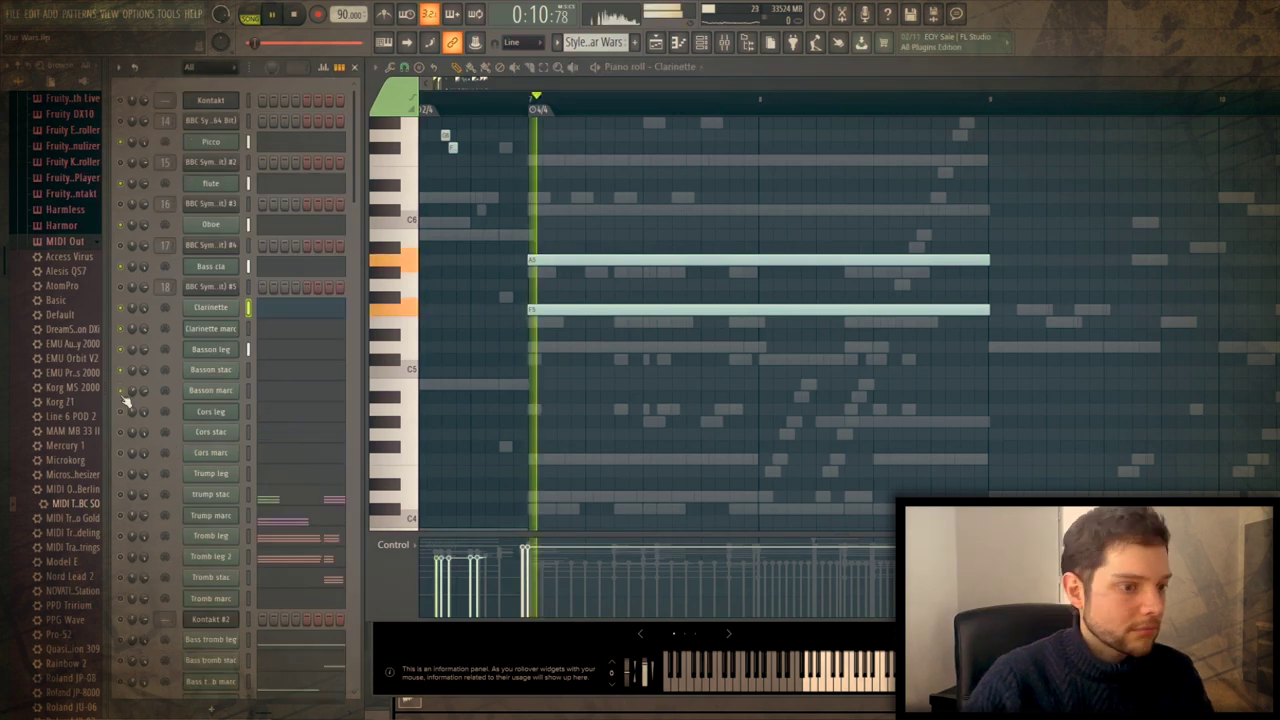
pyautogui.scroll(-3, 298, 314)
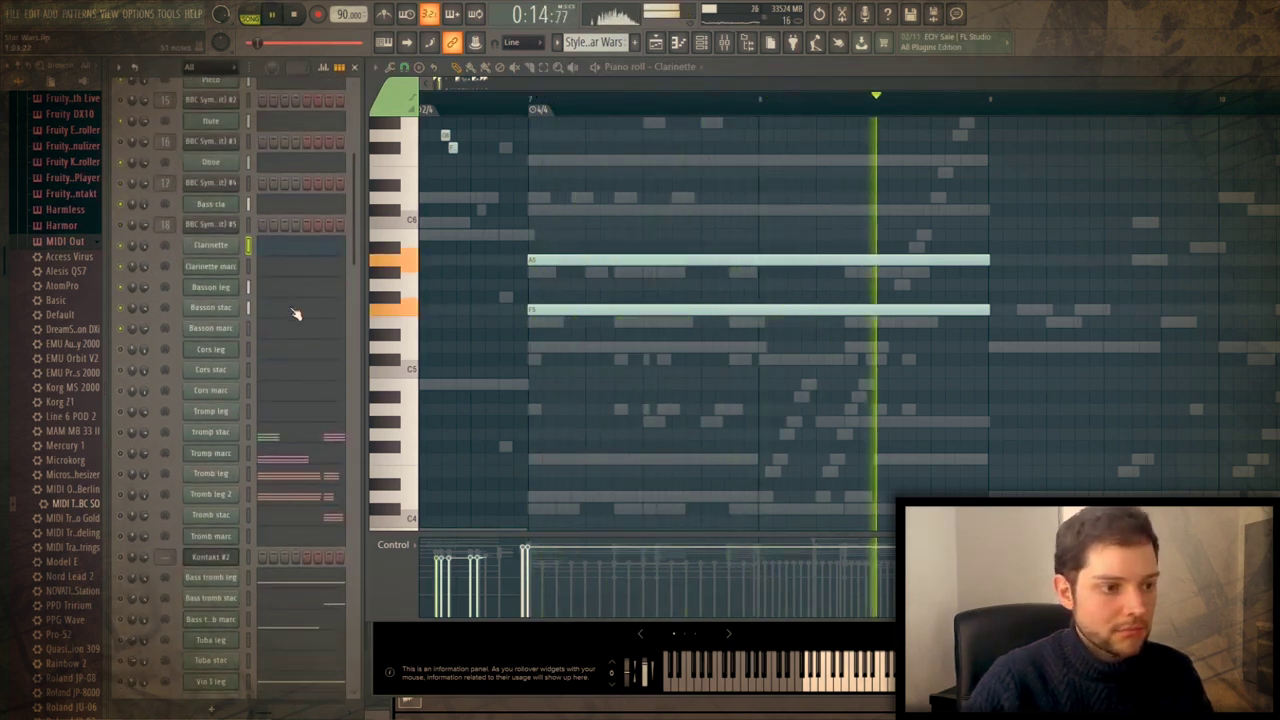
pyautogui.press('space')
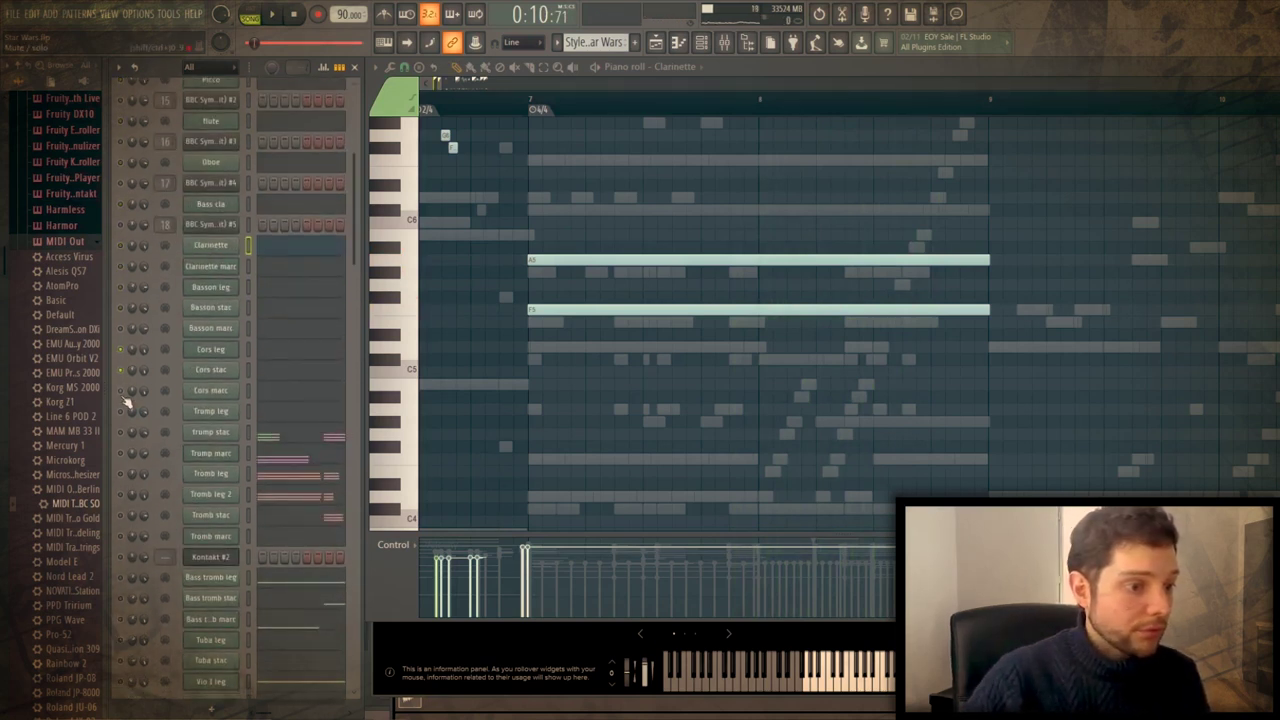
# Open the Cors stac notes, play the horn parts from bar 7 and stop playback
pyautogui.click(283, 374)
pyautogui.press('space')
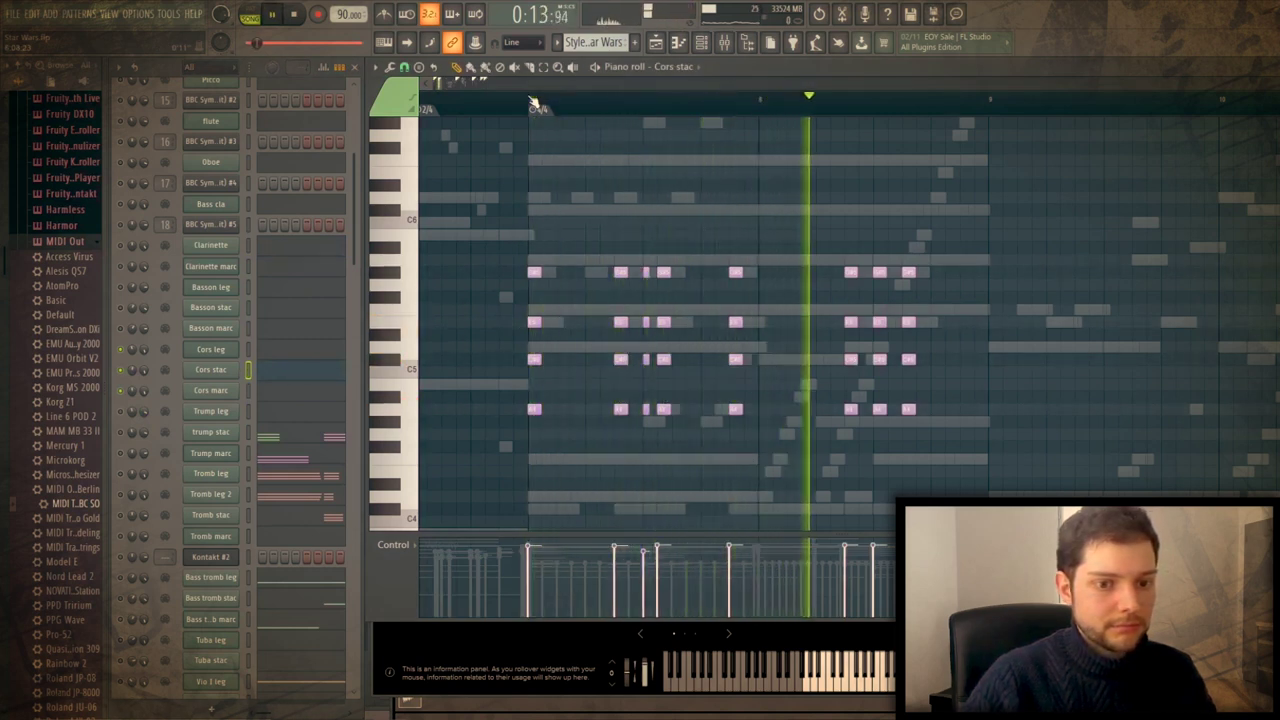
pyautogui.press('space')
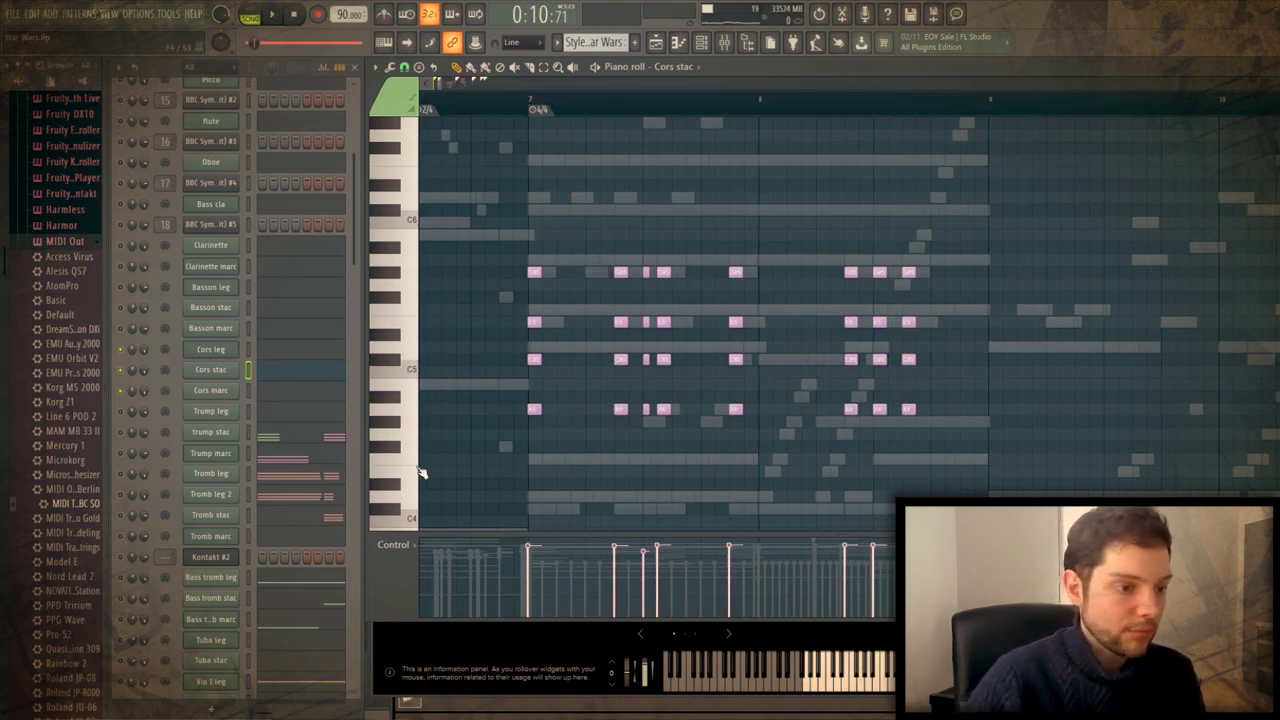
# Open the Harp part in the piano roll and examine its notes from bar 7 across the low and high registers
pyautogui.scroll(-10, 225, 462)
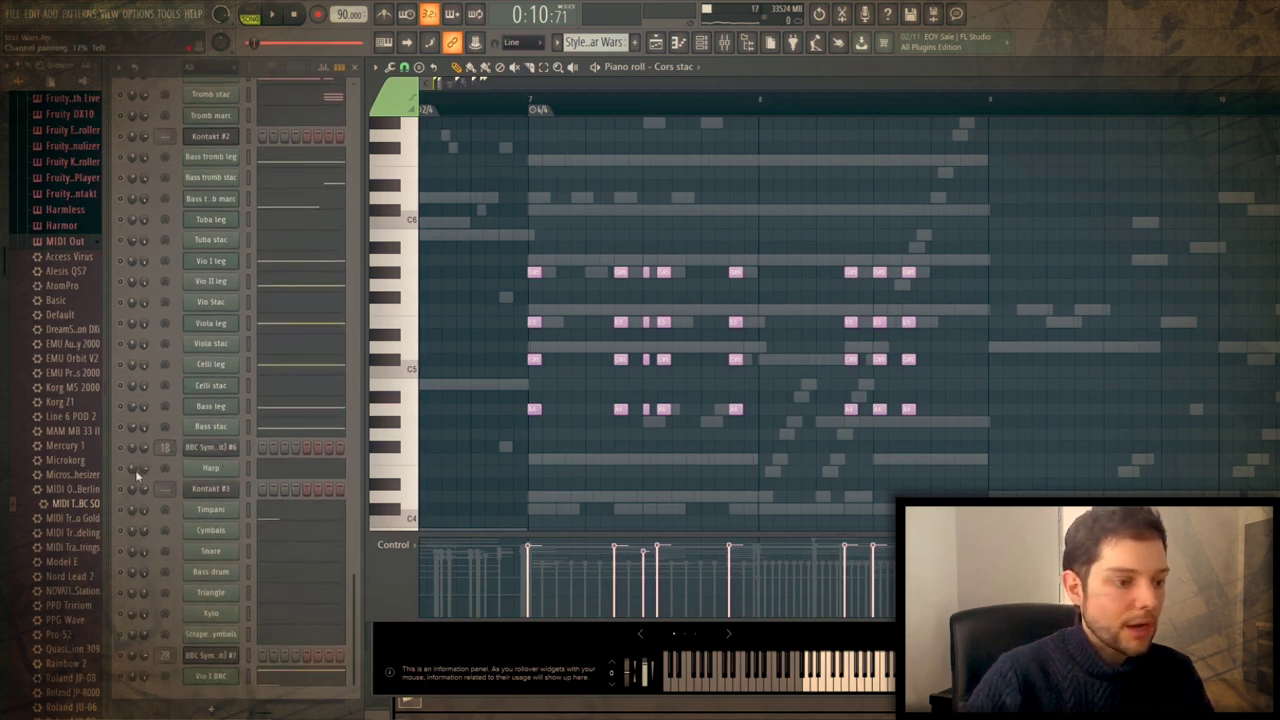
pyautogui.click(305, 470)
pyautogui.scroll(-3, 706, 307)
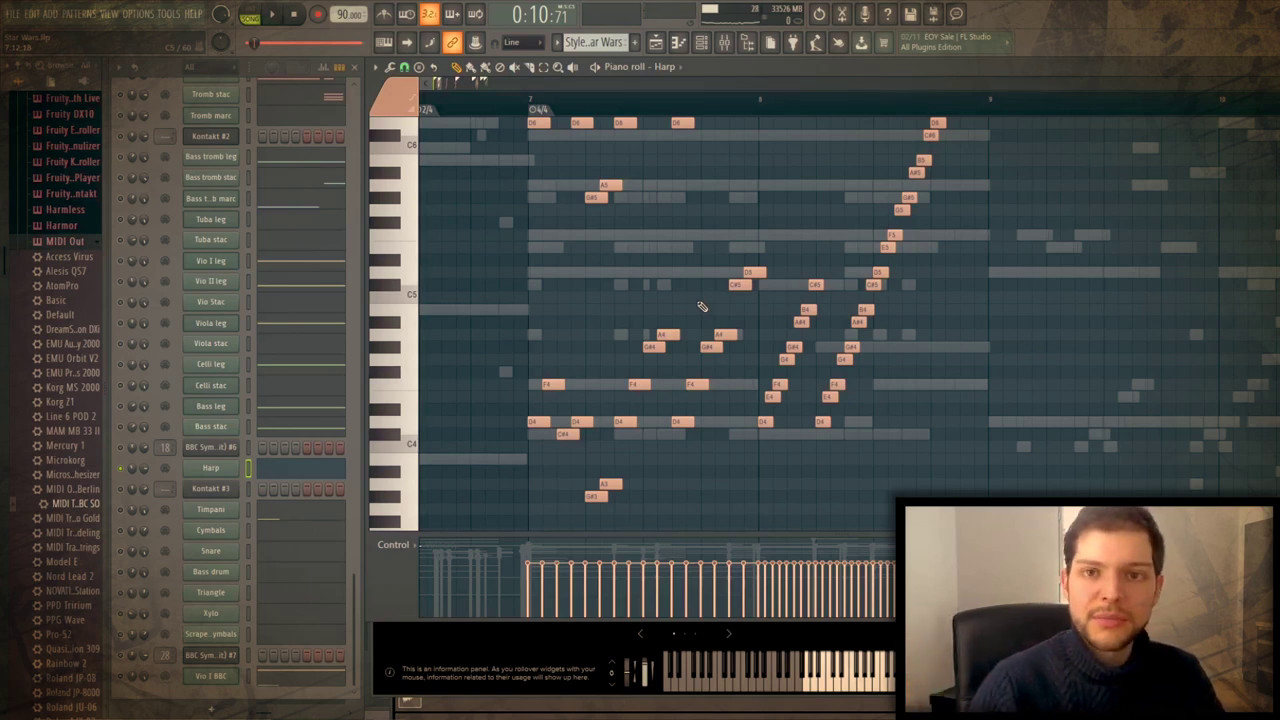
pyautogui.scroll(3, 667, 212)
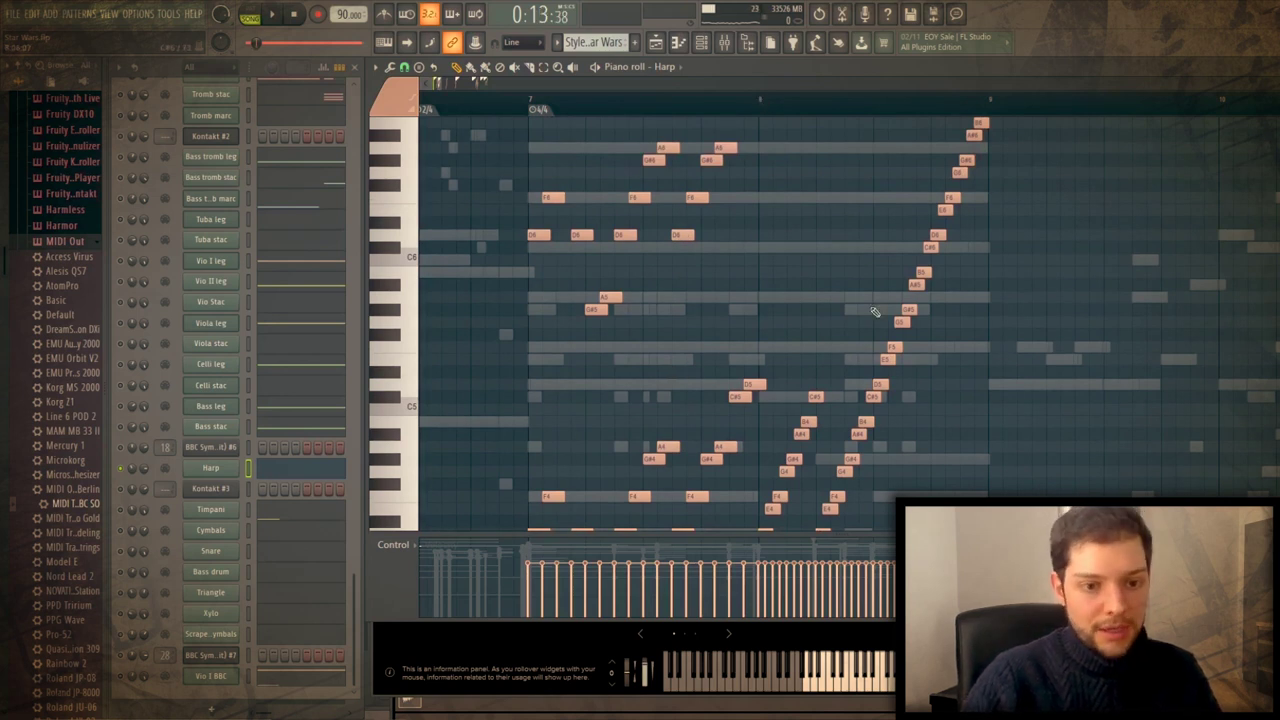
pyautogui.scroll(-3, 946, 409)
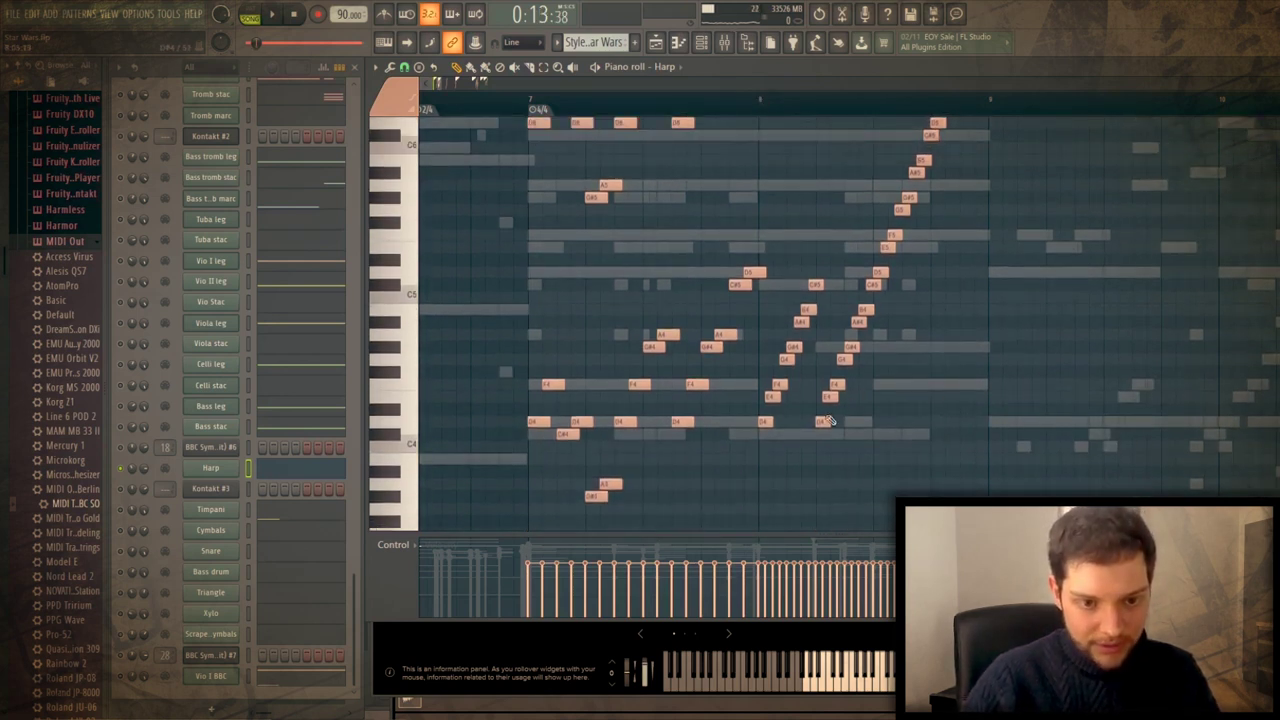
# Examine the Harp notes across the upper register, play the part from bar 8 and stop playback
pyautogui.scroll(3, 952, 348)
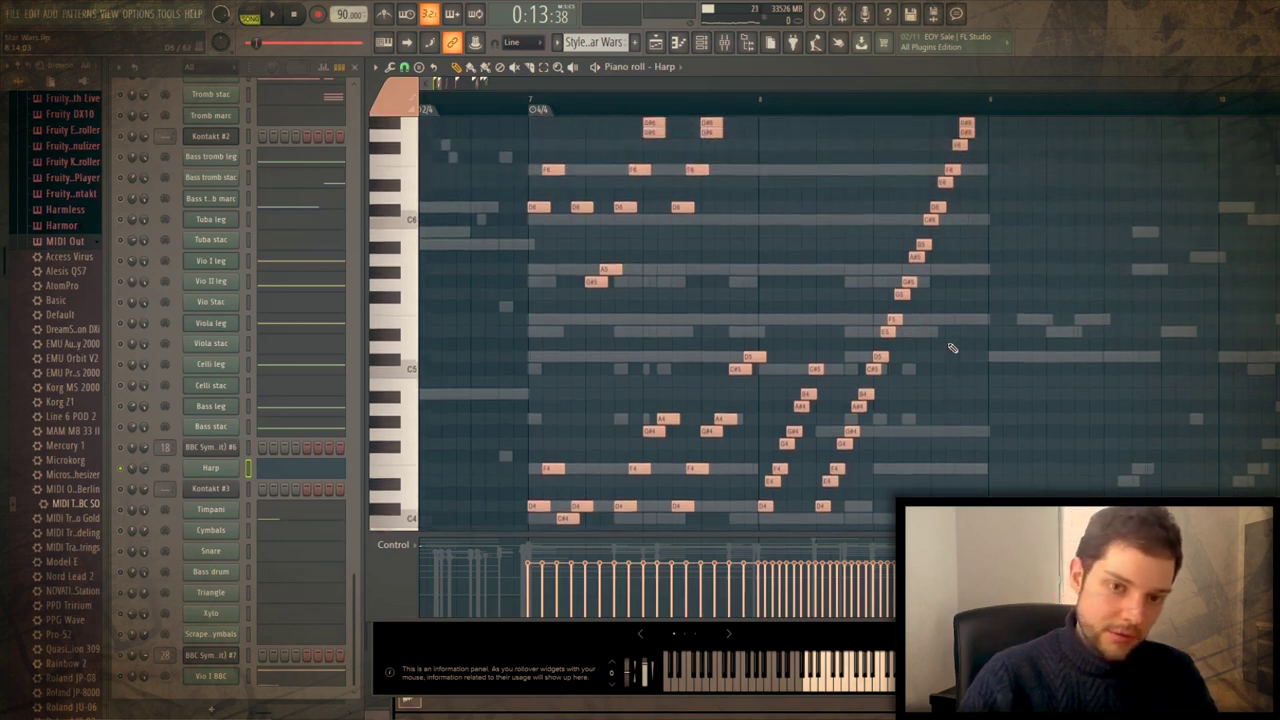
pyautogui.scroll(-1, 848, 488)
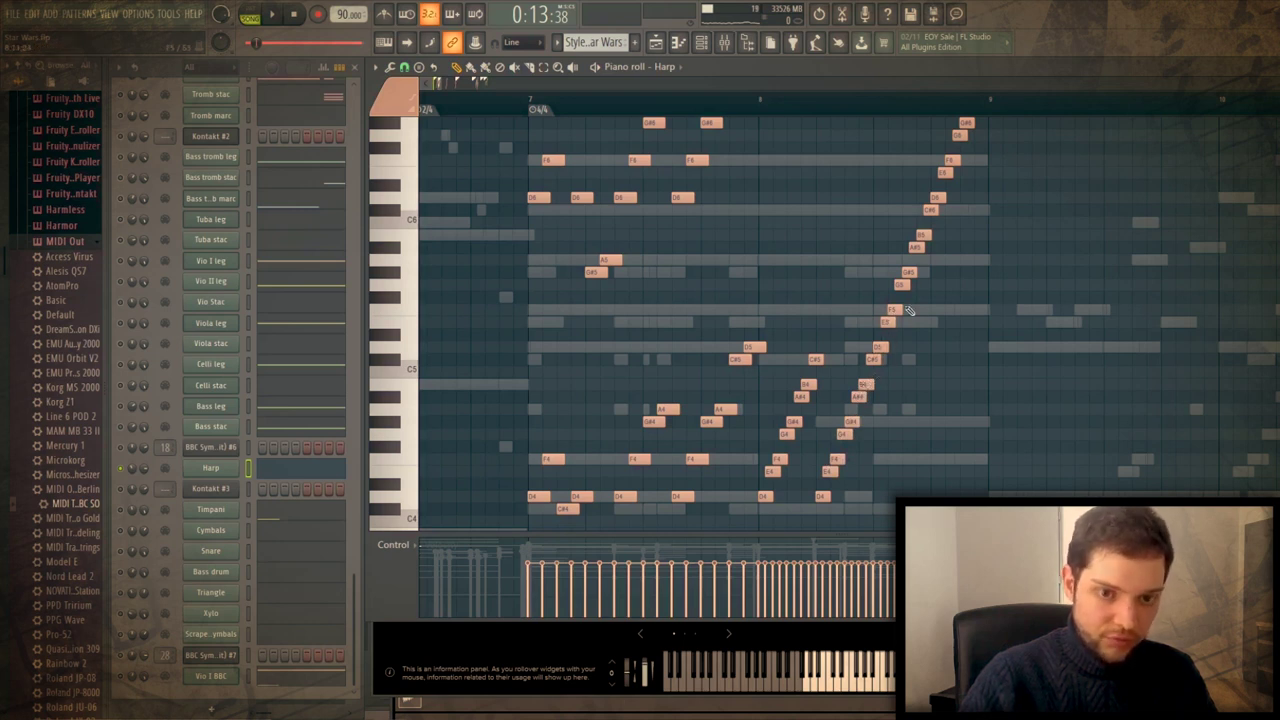
pyautogui.click(760, 102)
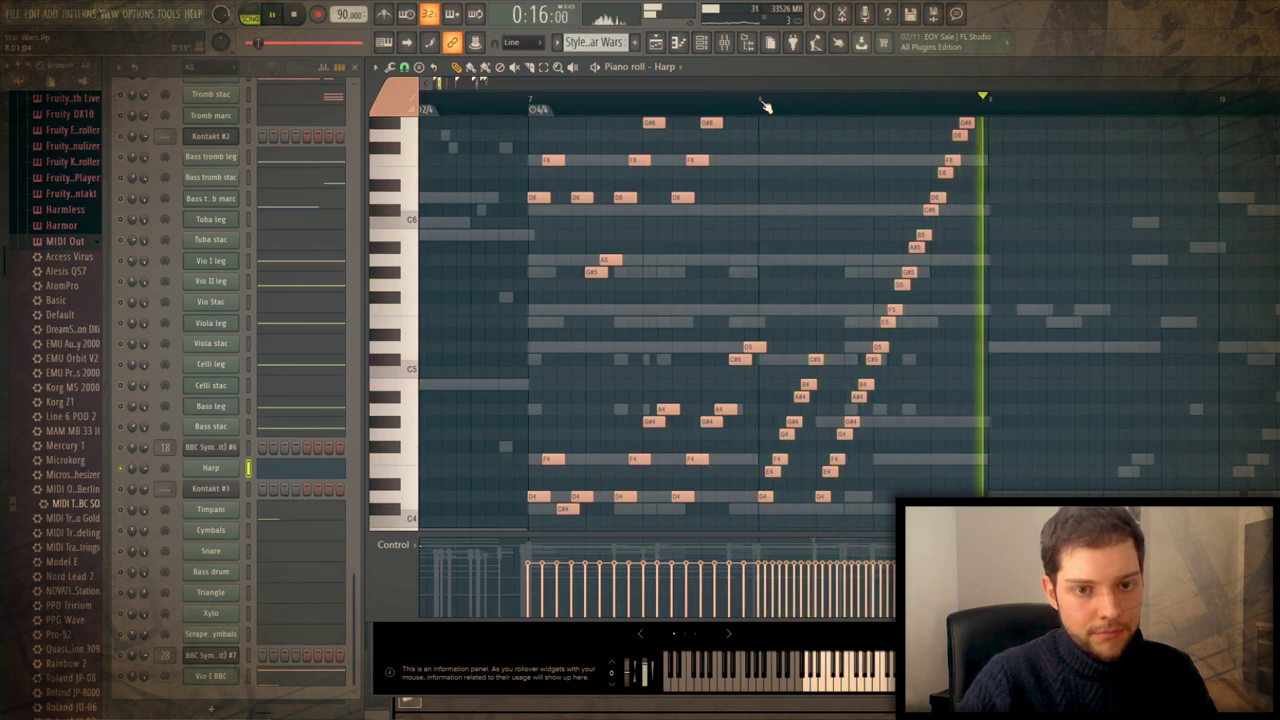
pyautogui.press('space')
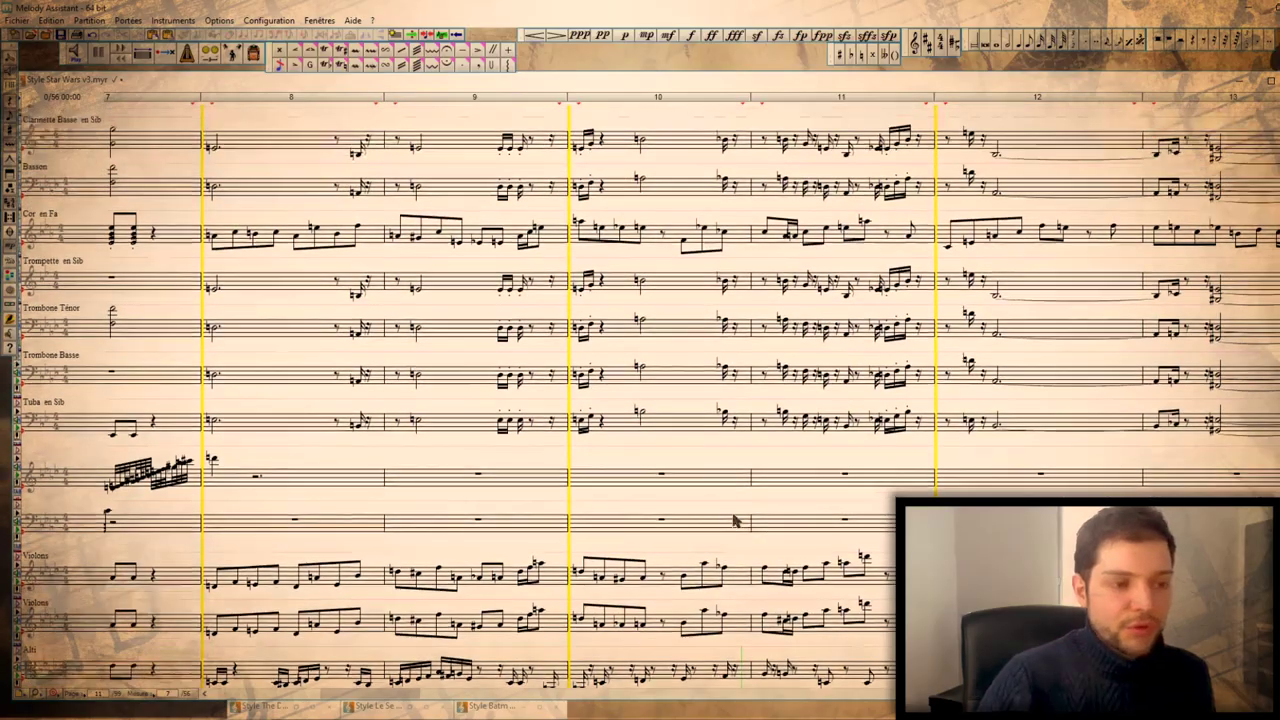
# Switch to the Melody Assistant score, highlight all the string staves over bars 8 to 11 and clear the selection
pyautogui.scroll(-3, 463, 511)
pyautogui.scroll(-2, 420, 593)
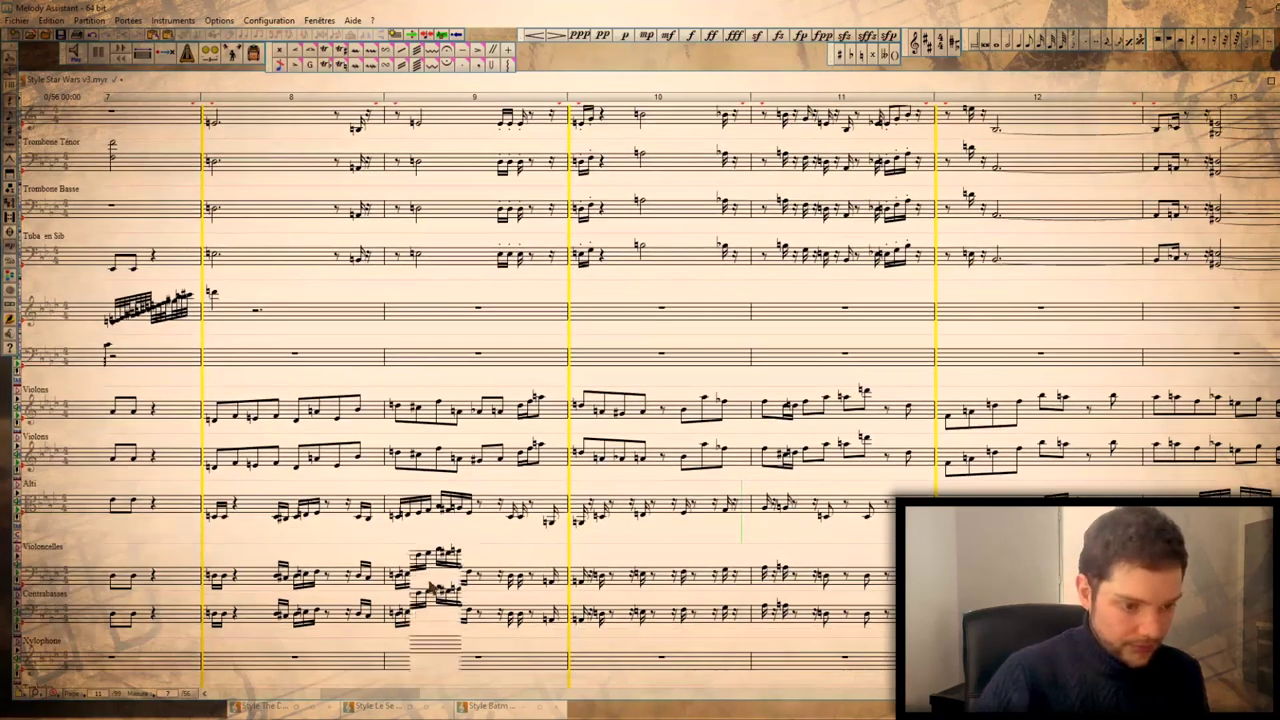
pyautogui.moveTo(213, 371); pyautogui.dragTo(632, 428)
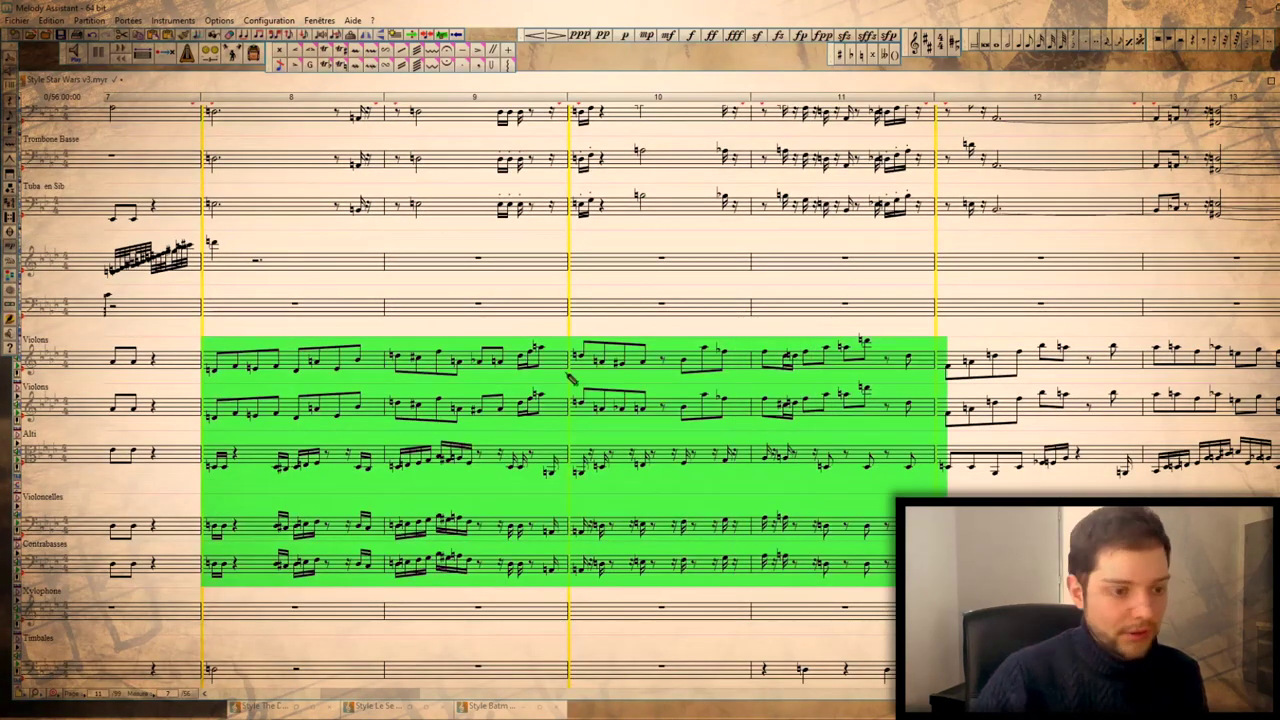
pyautogui.click(453, 312)
pyautogui.scroll(2, 470, 430)
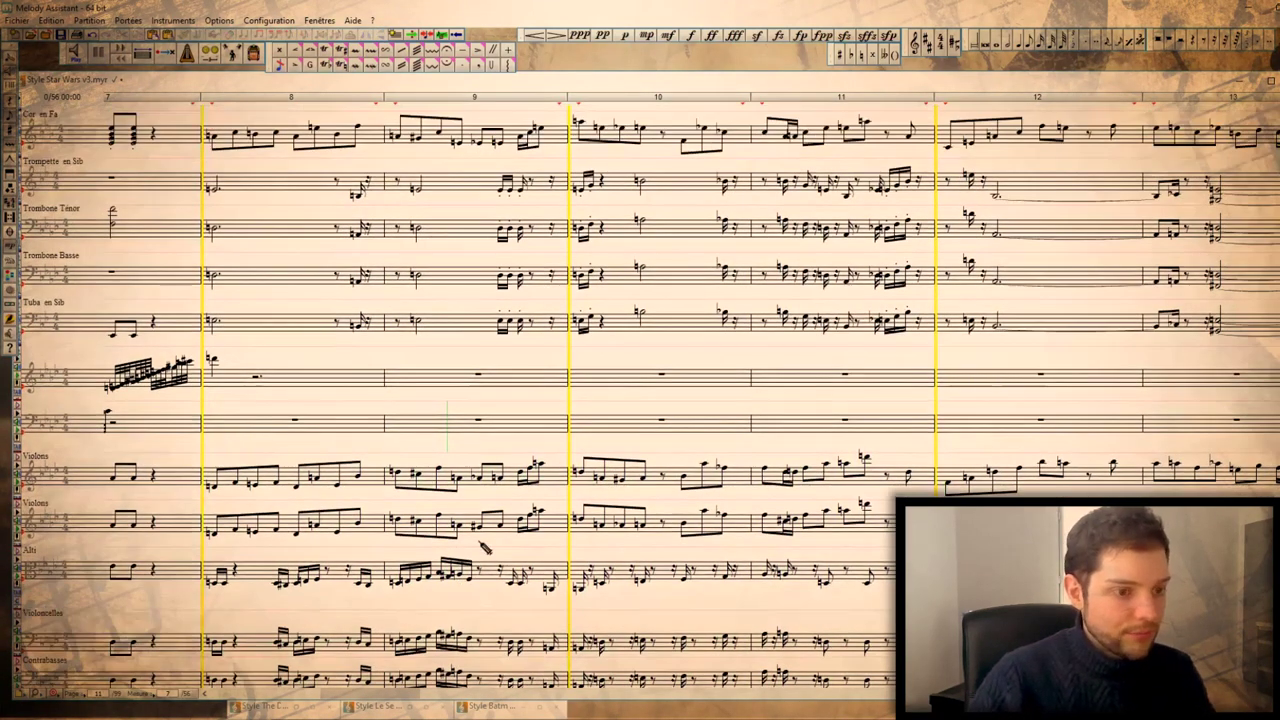
# Highlight the two violin staves from bar 8, followed by the viola, cello and double bass staves in the same passage
pyautogui.scroll(-1, 484, 547)
pyautogui.scroll(-2, 447, 400)
pyautogui.moveTo(203, 380); pyautogui.dragTo(877, 437)
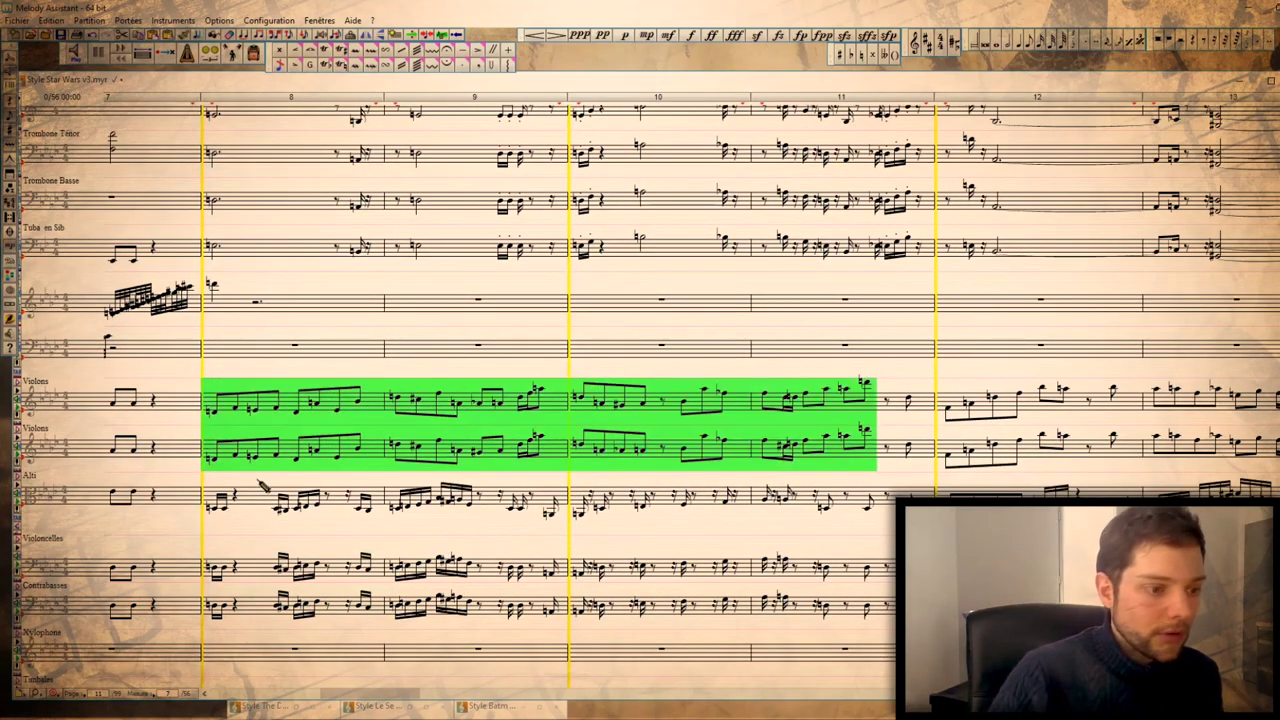
pyautogui.moveTo(207, 497); pyautogui.dragTo(945, 625)
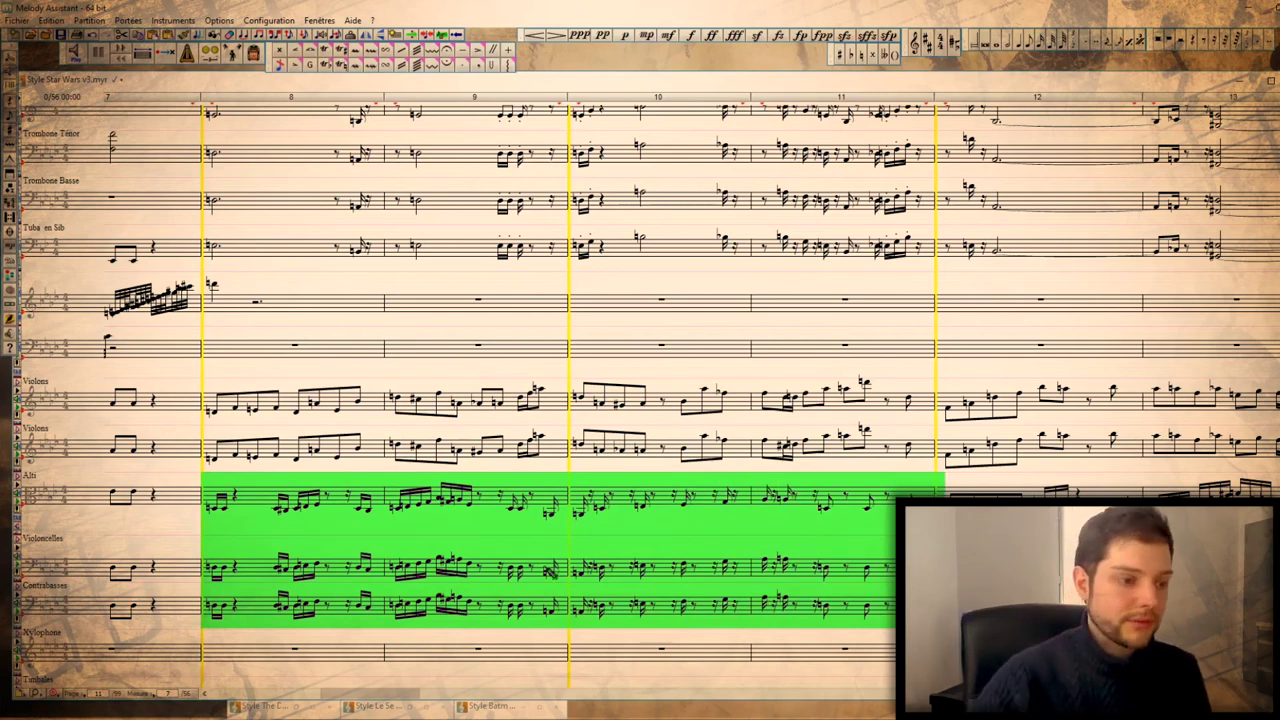
# Clear the selection, play the score's string passage from around bar 8 and stop playback
pyautogui.click(208, 404)
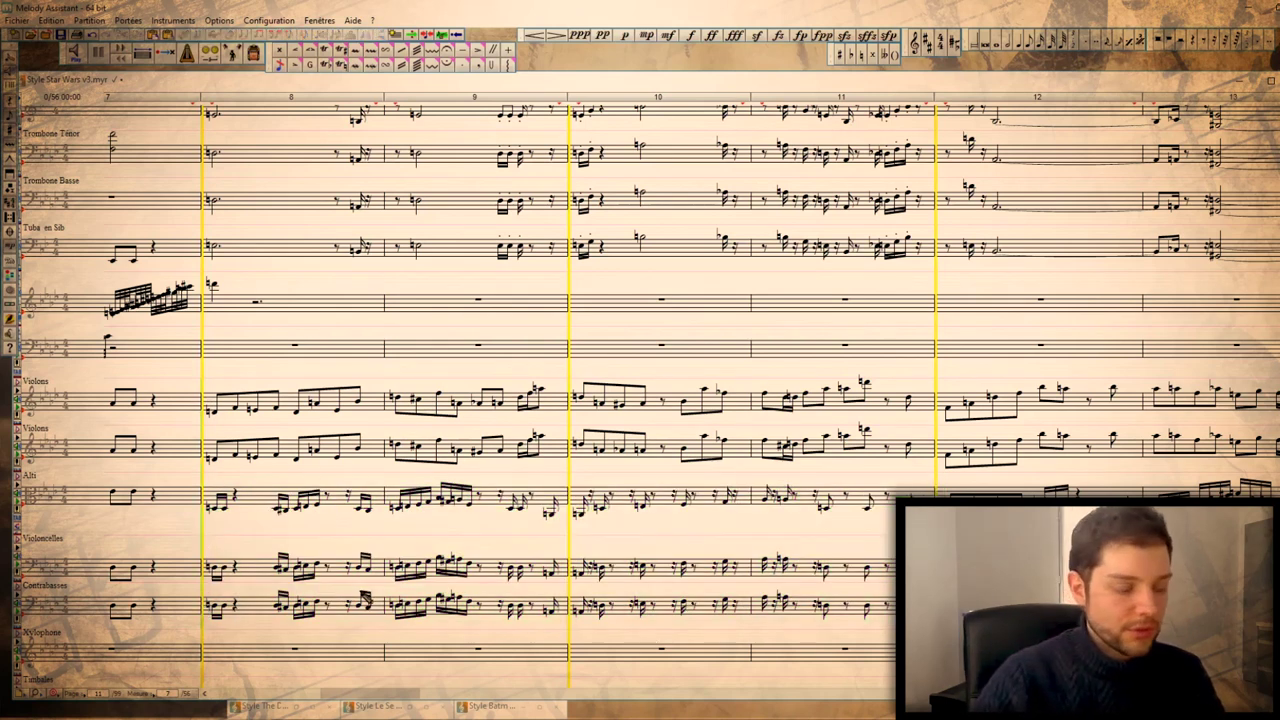
pyautogui.press('space')
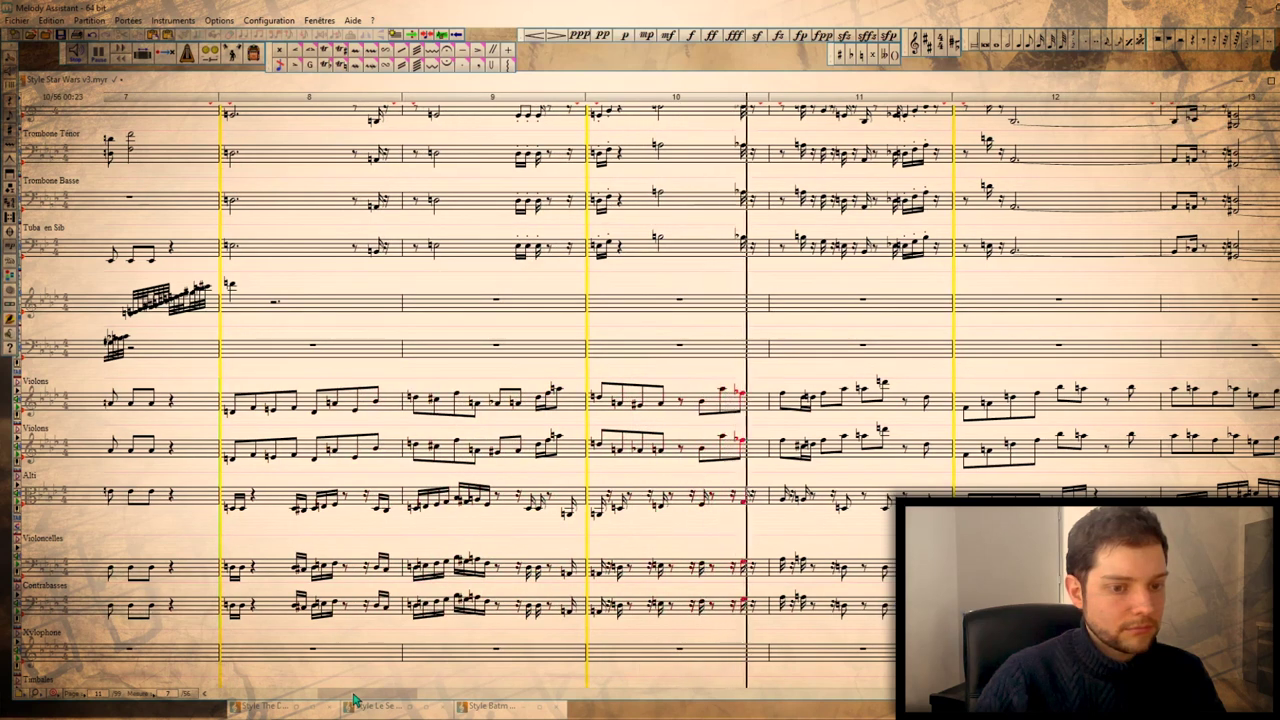
pyautogui.press('space')
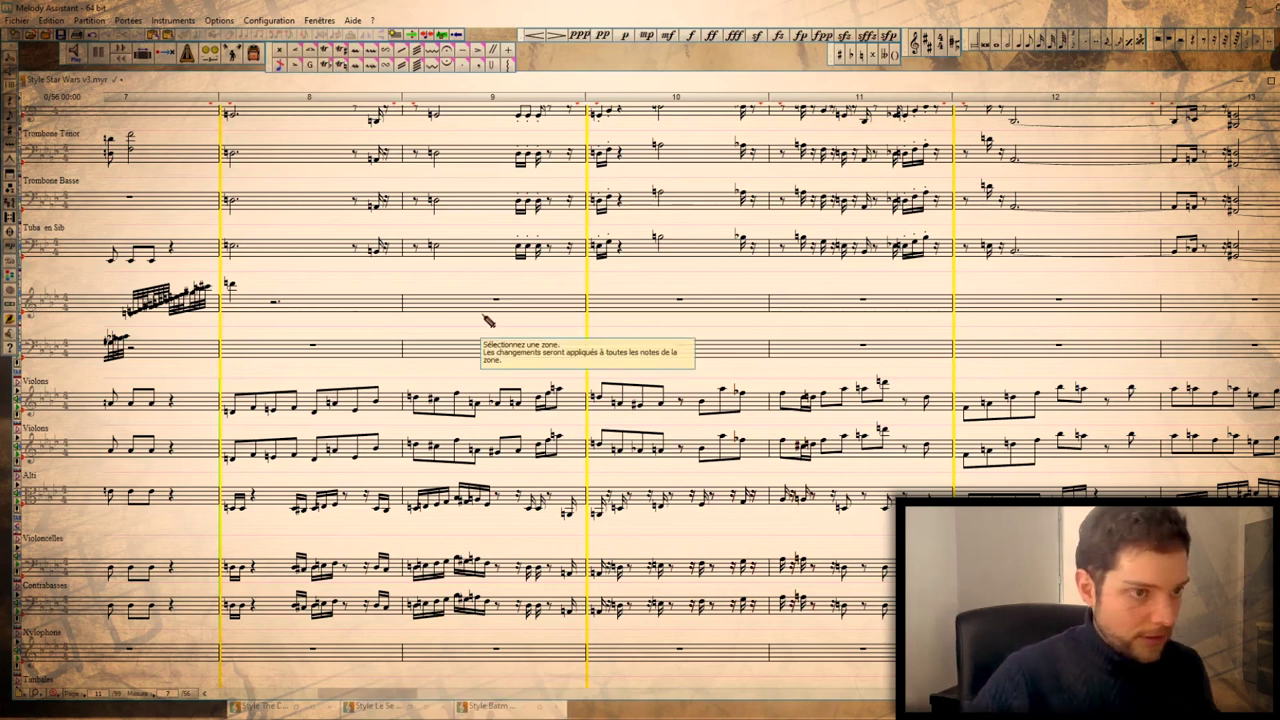
# Point out the brass staves from Trompette to Tuba at bar 8 and follow their notes in the score
pyautogui.scroll(2, 237, 240)
pyautogui.moveTo(228, 224); pyautogui.dragTo(228, 372)
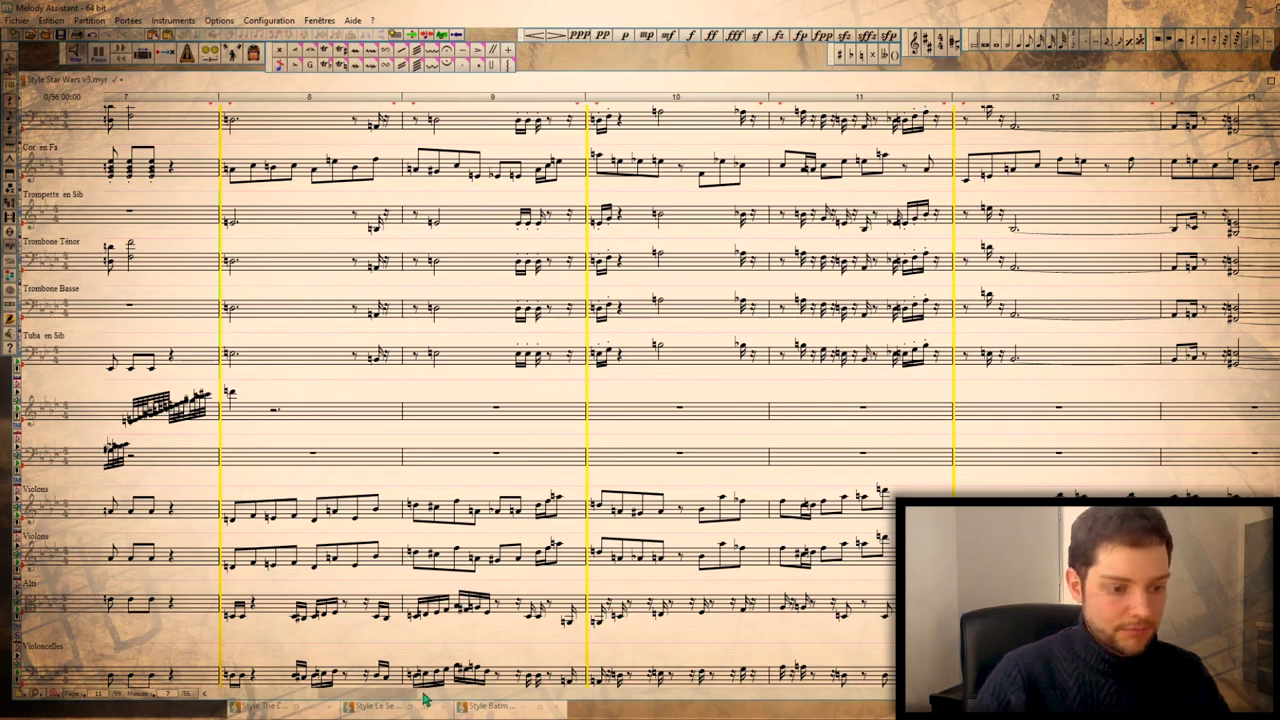
pyautogui.click(389, 693)
pyautogui.moveTo(410, 695); pyautogui.dragTo(354, 696)
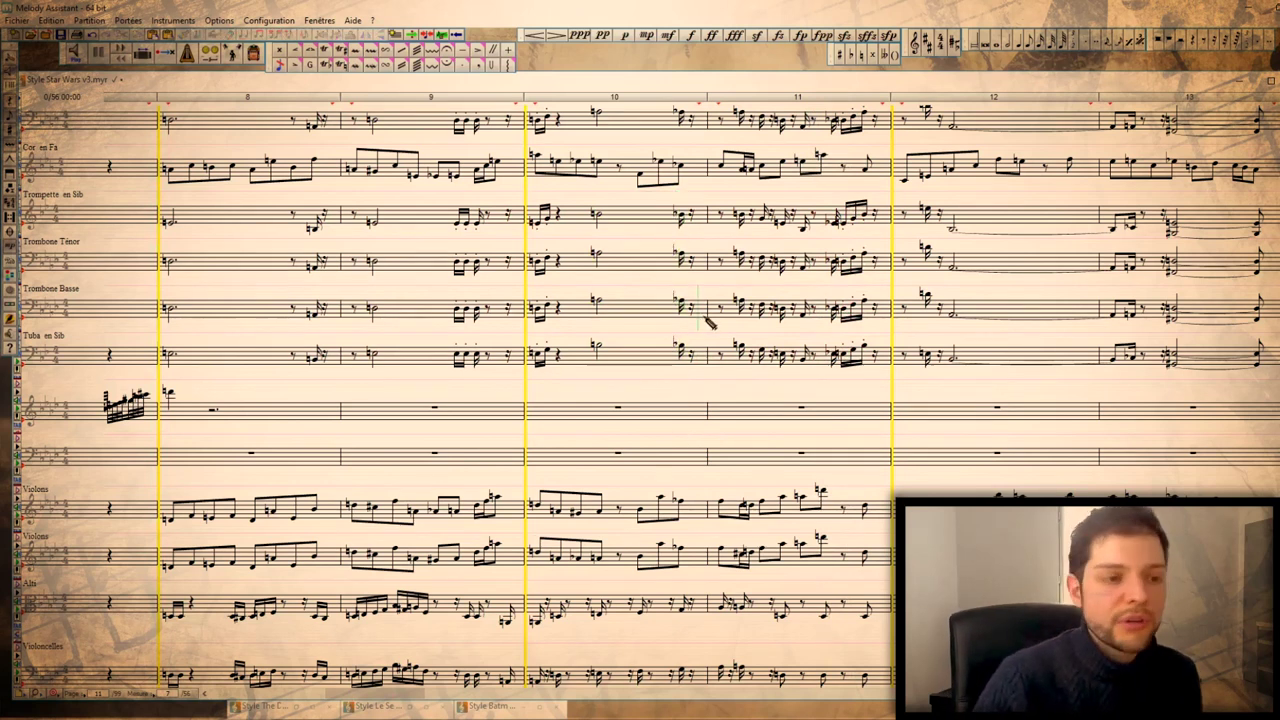
pyautogui.scroll(3, 316, 230)
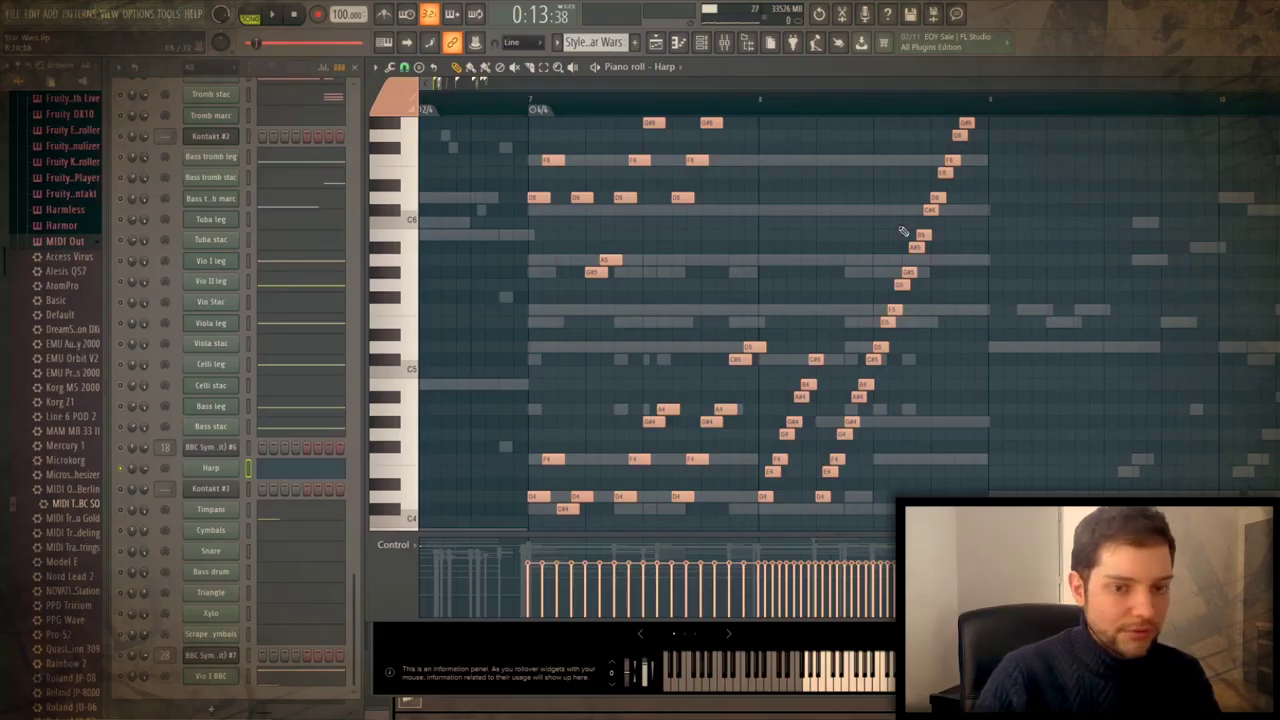
# Play the song from bar 8 and follow the Vio I BBC notes in the piano roll
pyautogui.press('space')
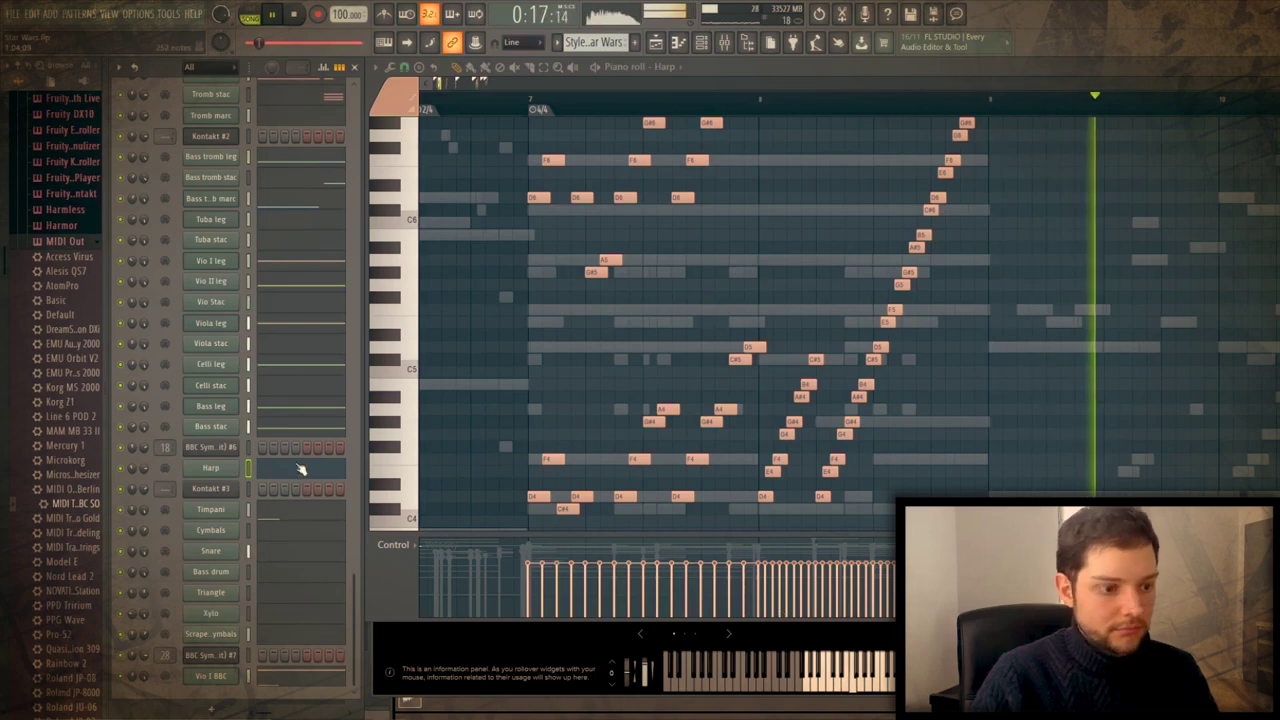
pyautogui.click(283, 674)
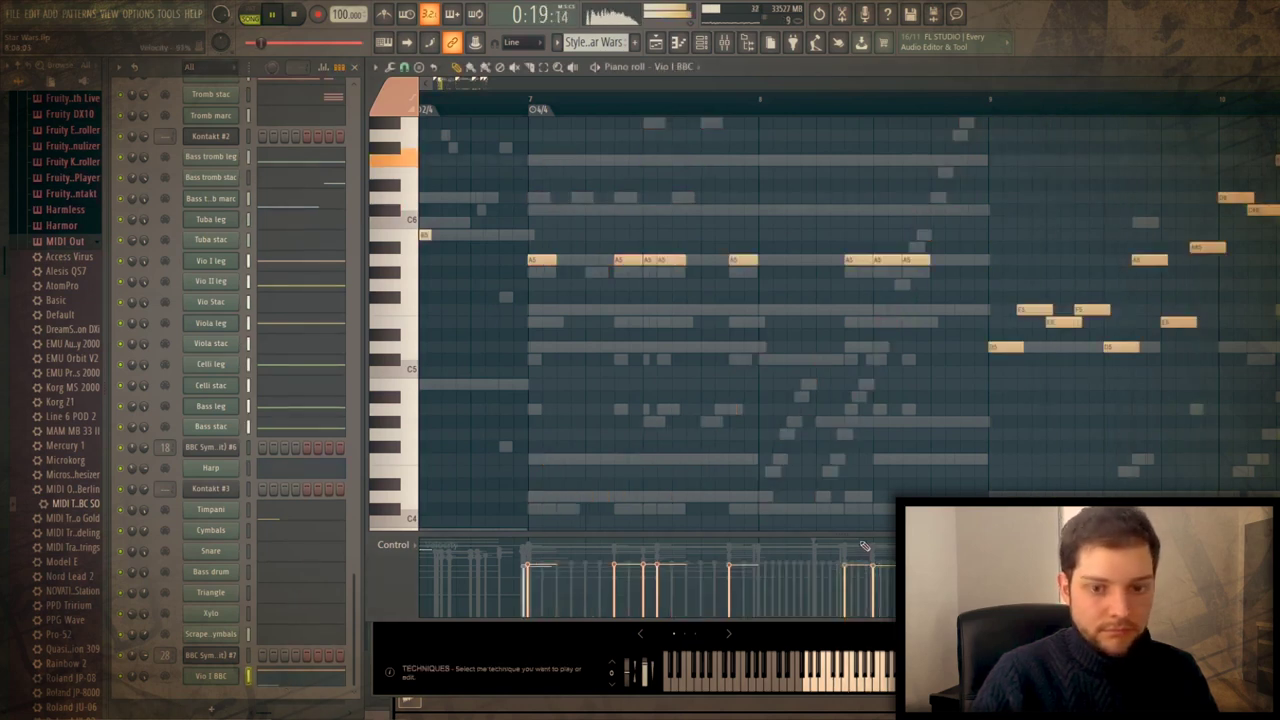
pyautogui.scroll(-2, 476, 101)
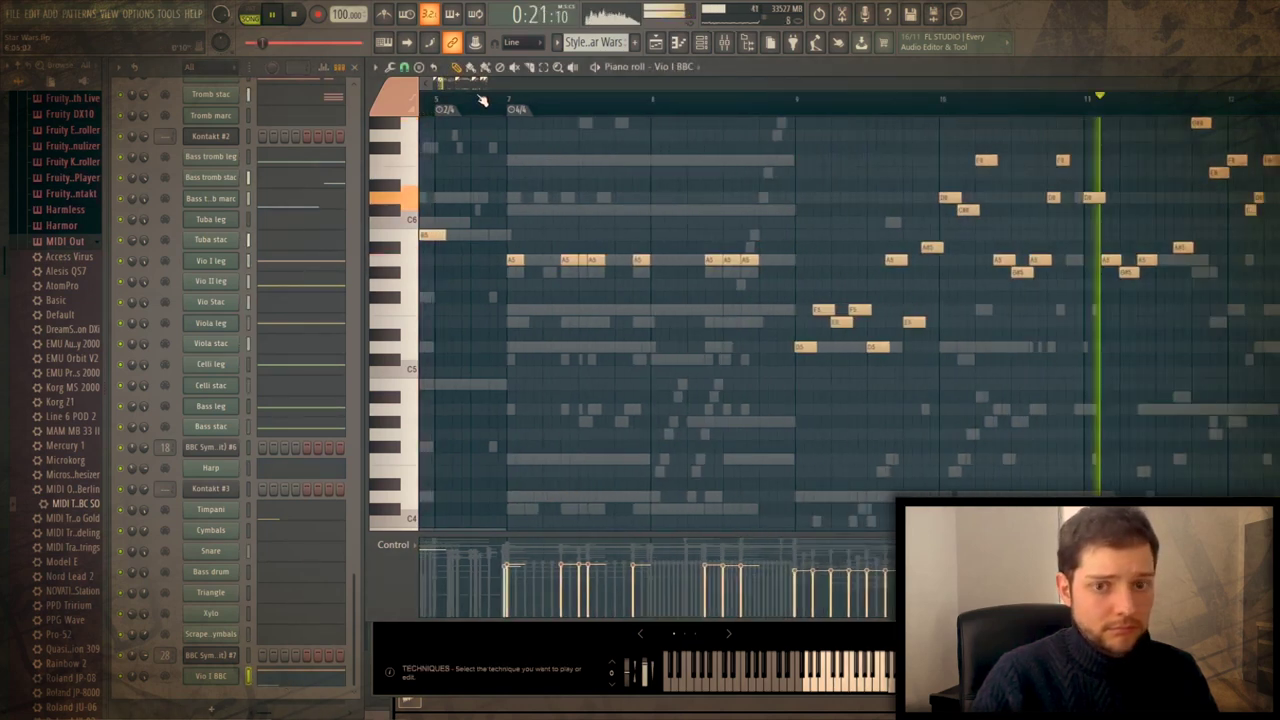
pyautogui.hscroll(4, 580, 92)
pyautogui.scroll(2, 732, 252)
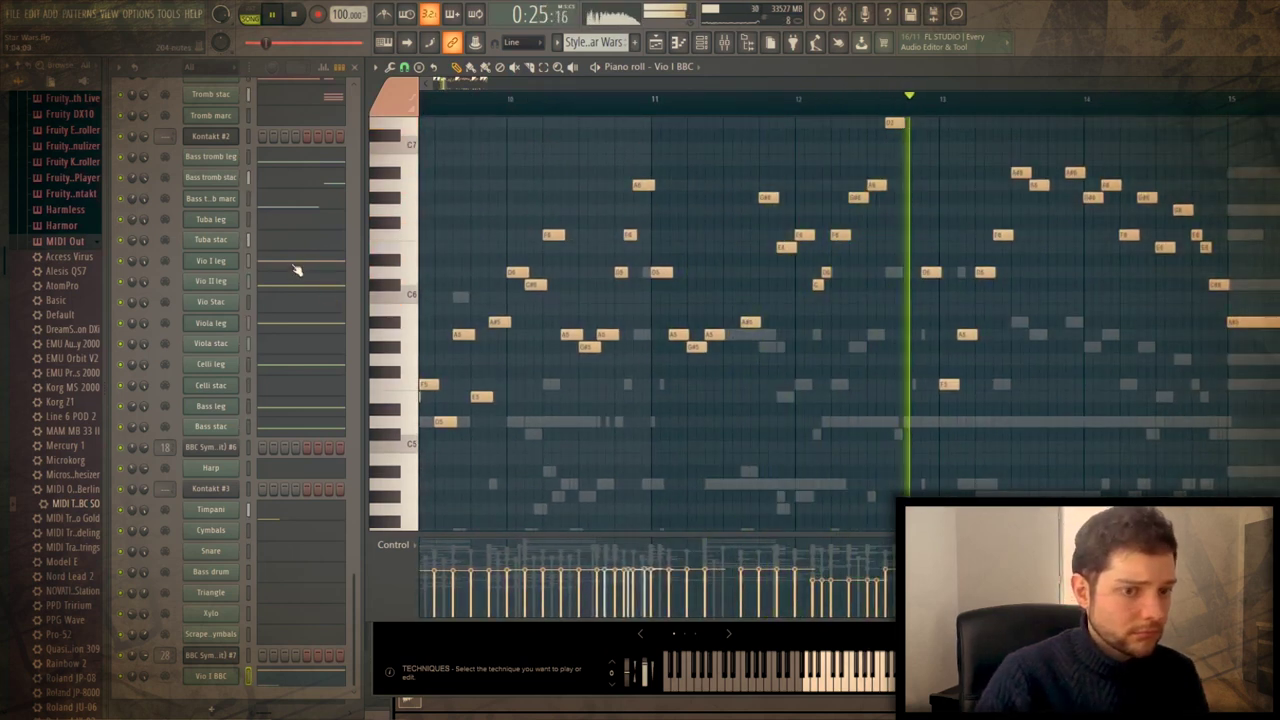
# Open the Bass stac notes, follow them during playback up to about bar 20 and stop playback
pyautogui.click(285, 430)
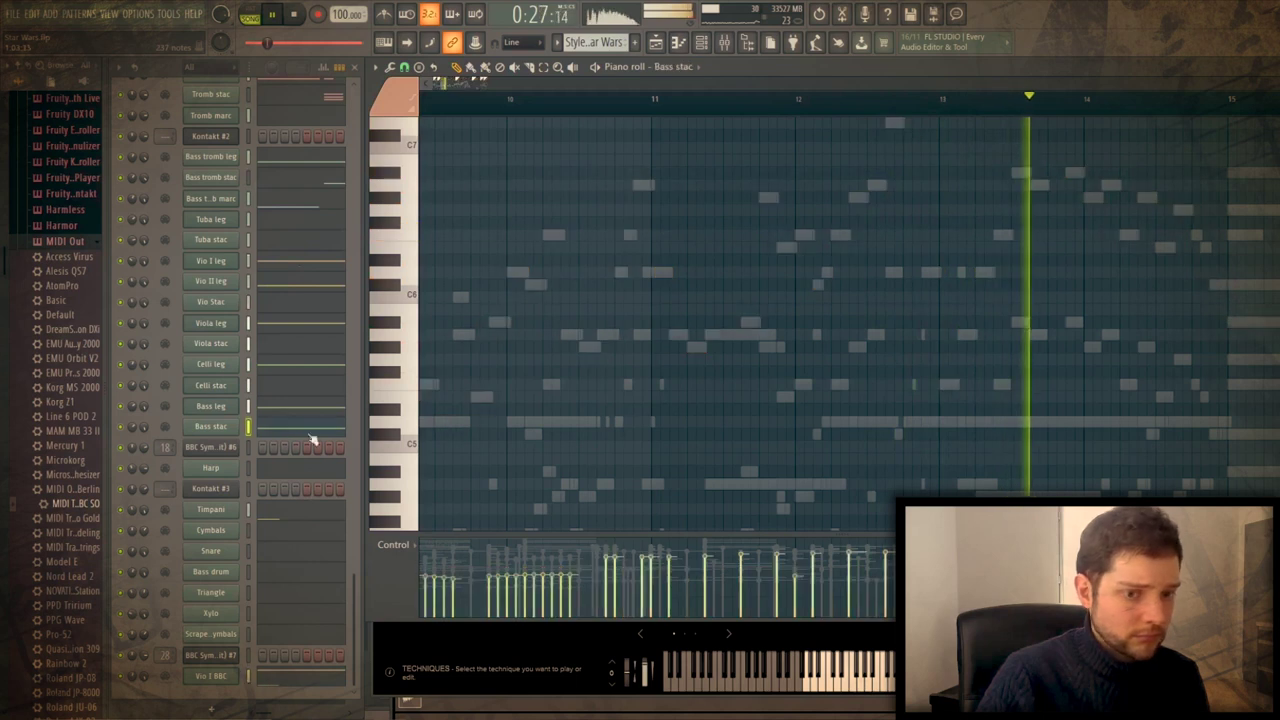
pyautogui.scroll(-8, 886, 297)
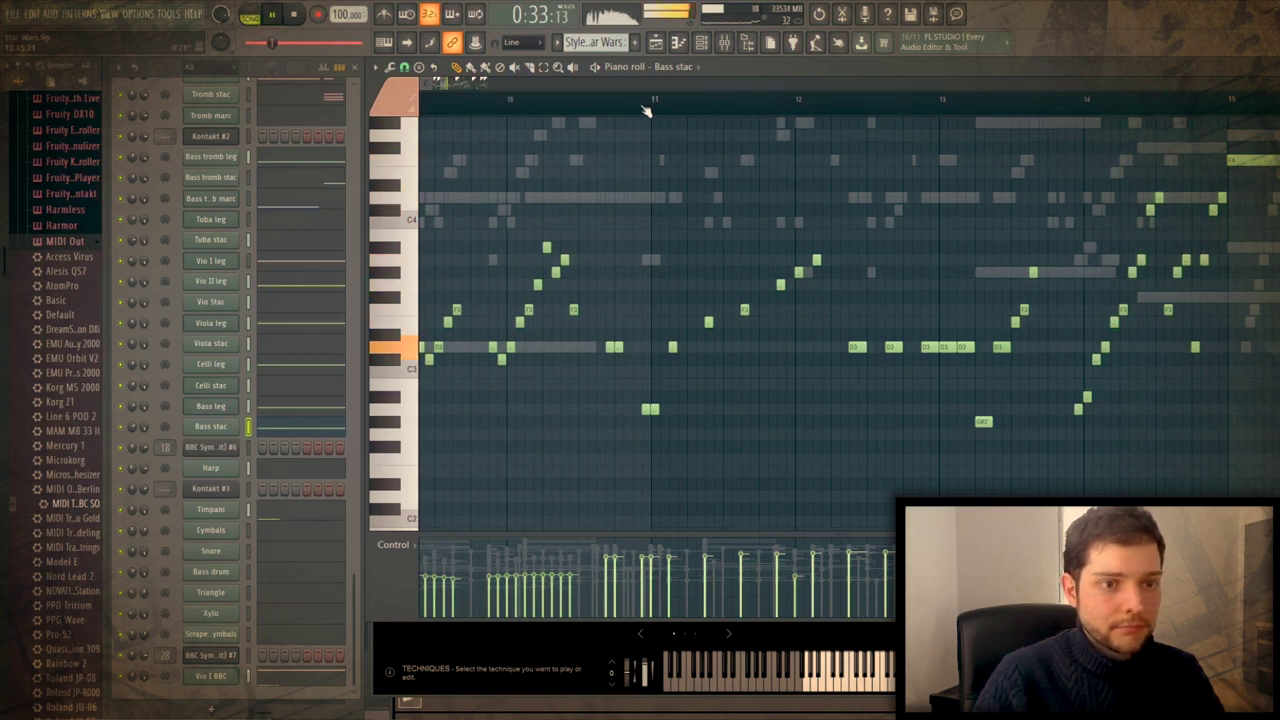
pyautogui.scroll(-3, 630, 105)
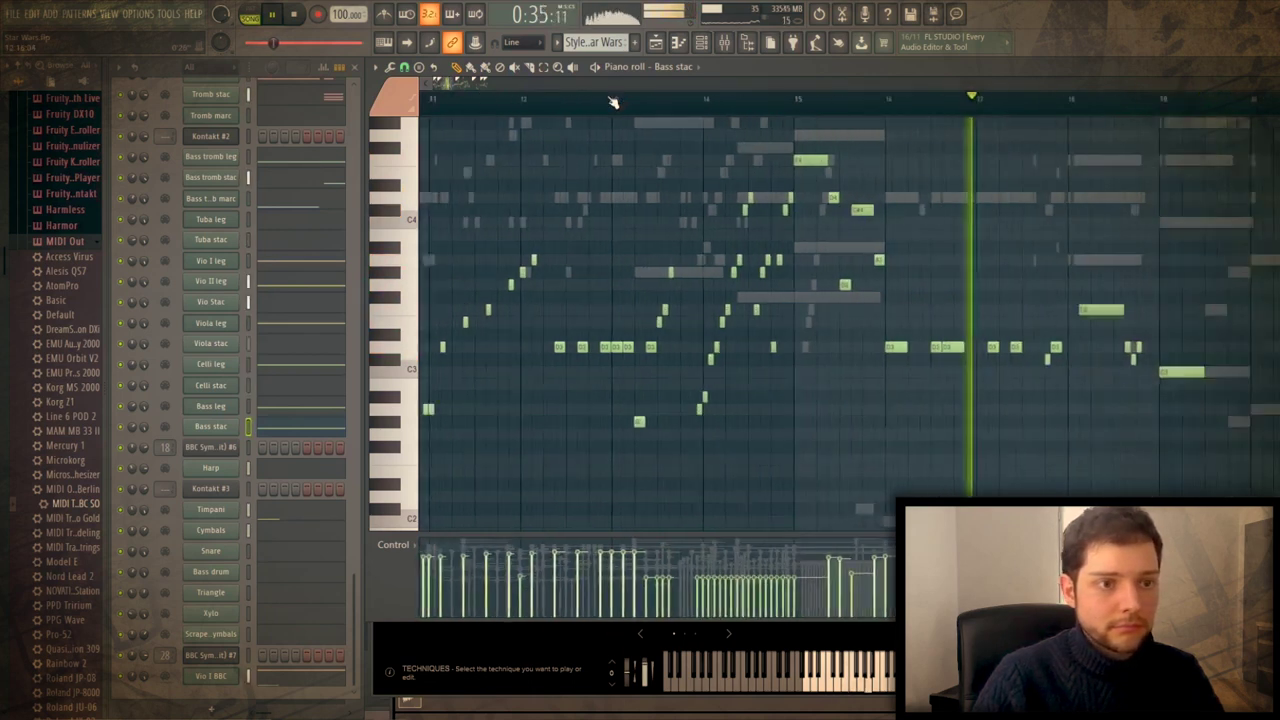
pyautogui.scroll(-2, 630, 100)
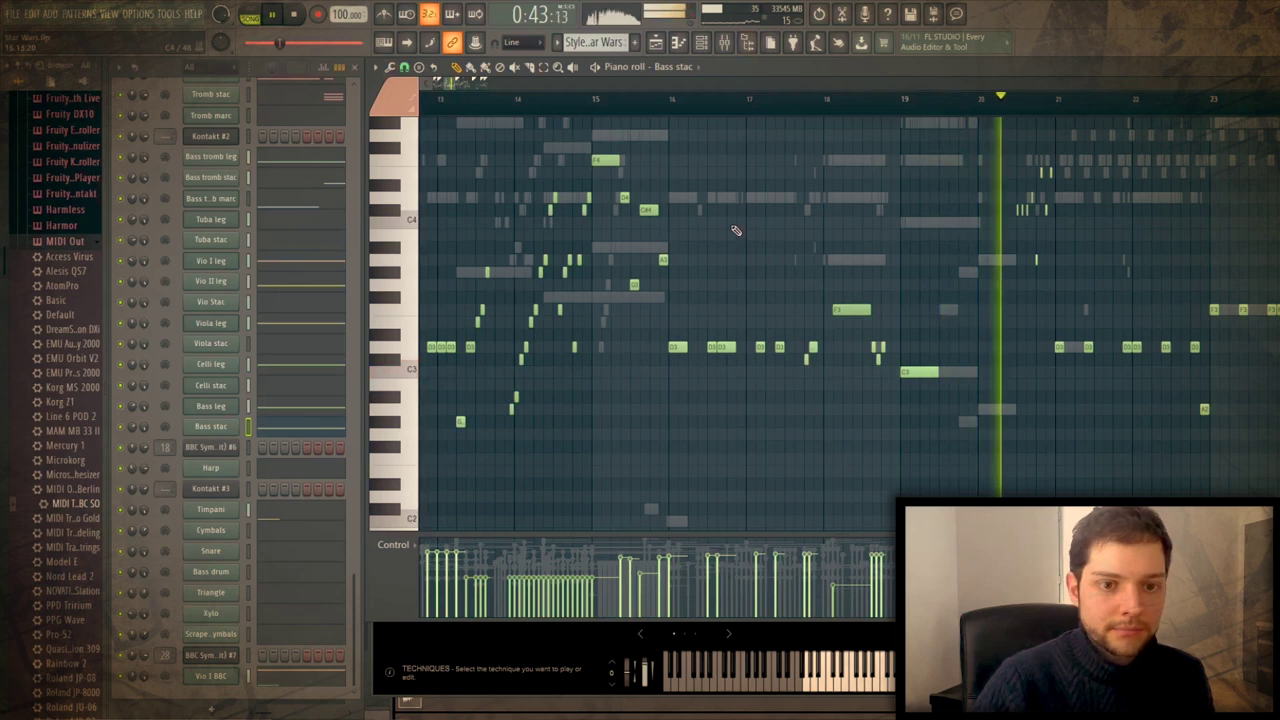
pyautogui.press('space')
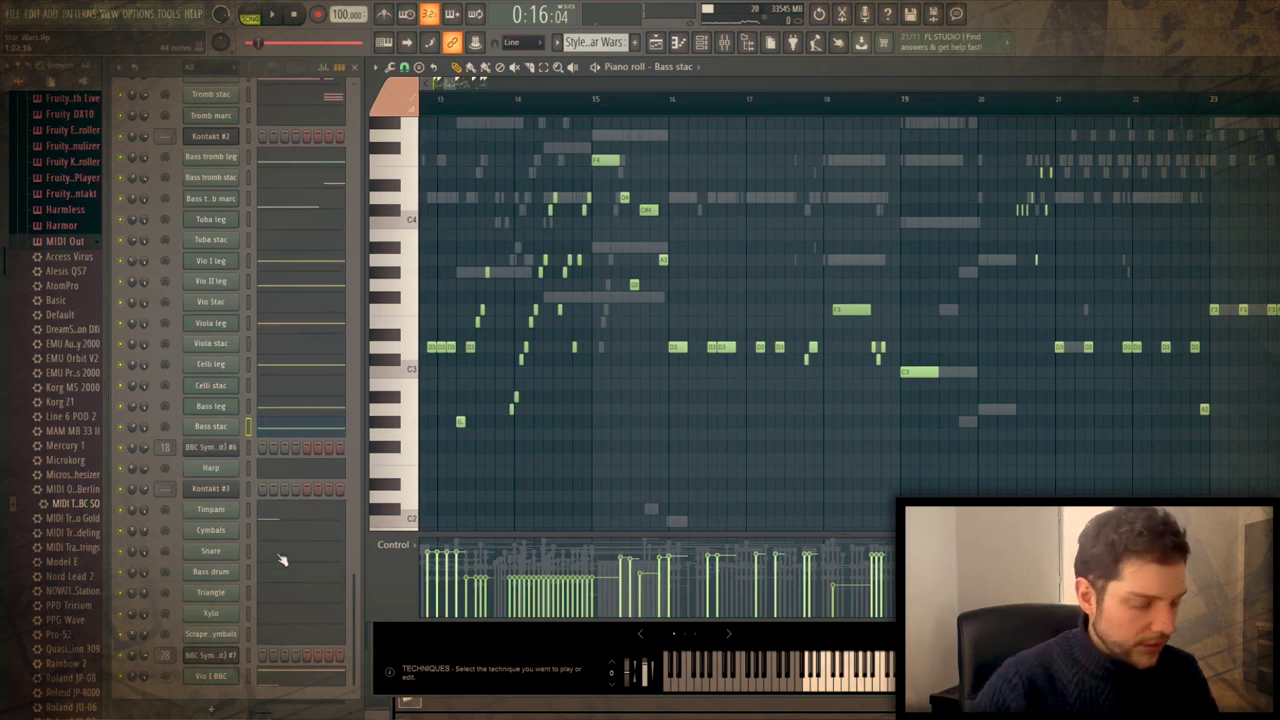
# Open the Celli stac notes, play the part from bar 21 to bar 25 and stop playback
pyautogui.click(283, 388)
pyautogui.hscroll(4, 1083, 83)
pyautogui.scroll(6, 876, 103)
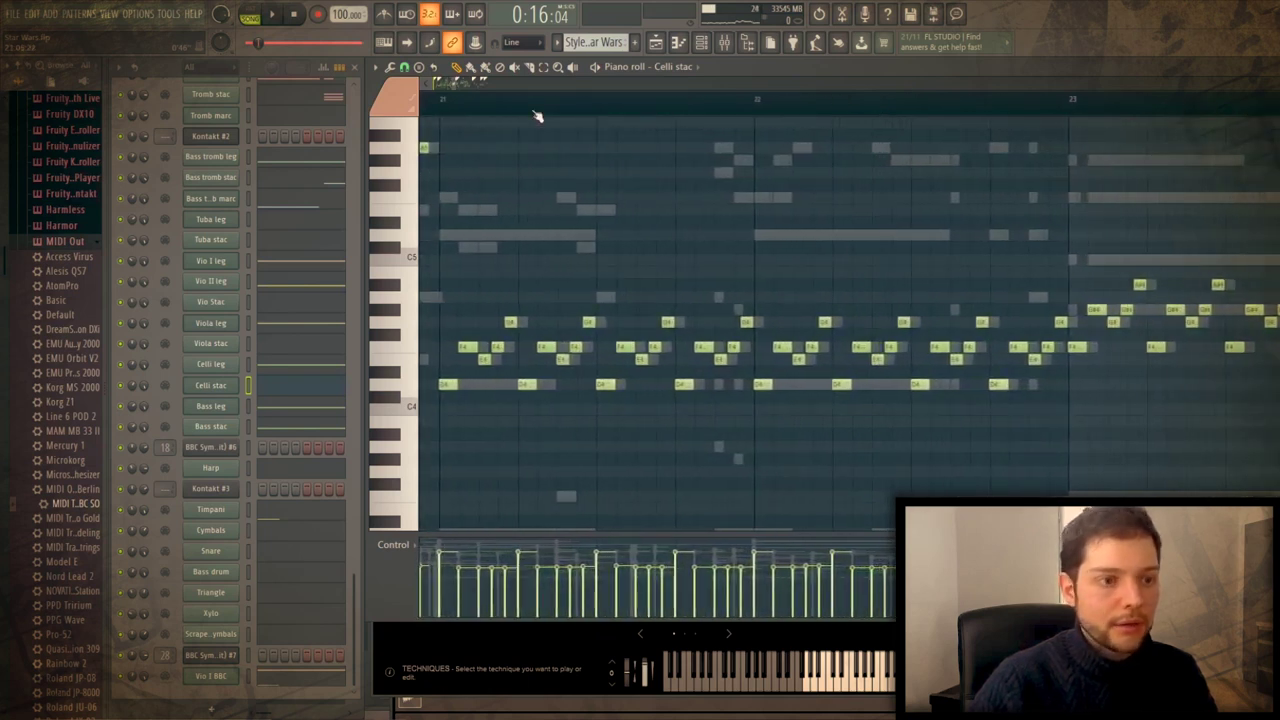
pyautogui.press('space')
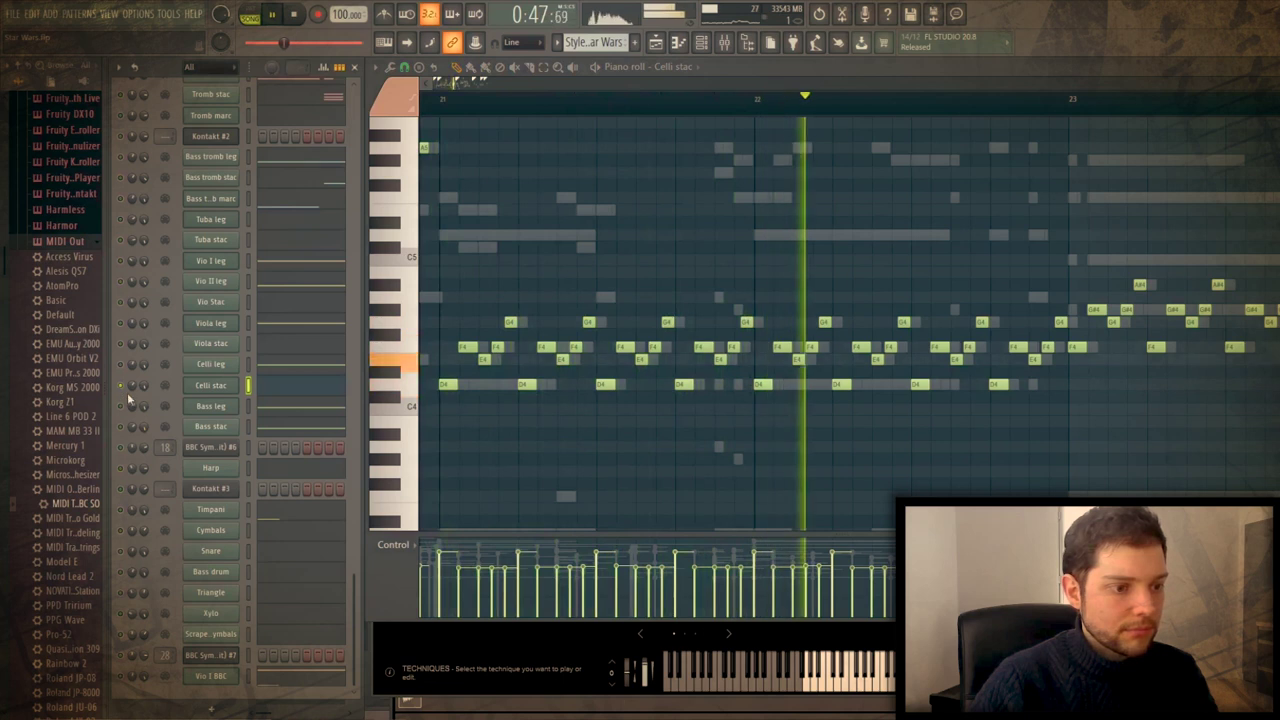
pyautogui.hscroll(1, 919, 81)
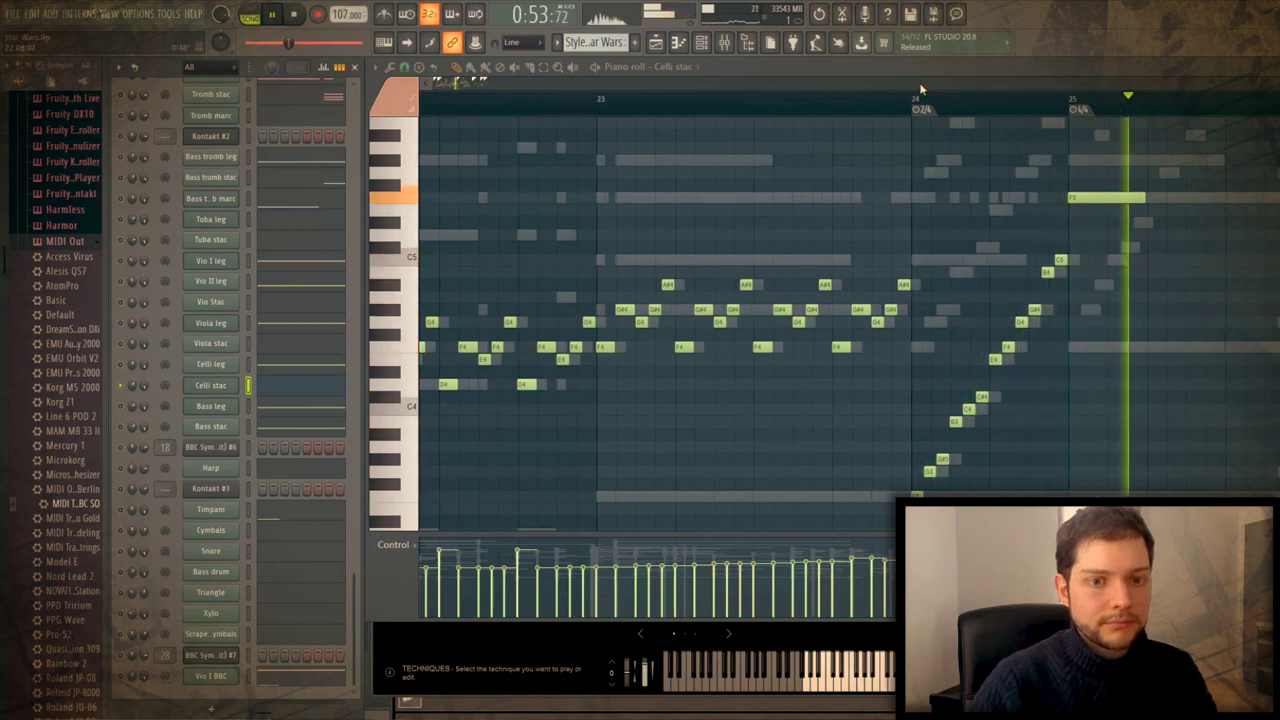
pyautogui.press('space')
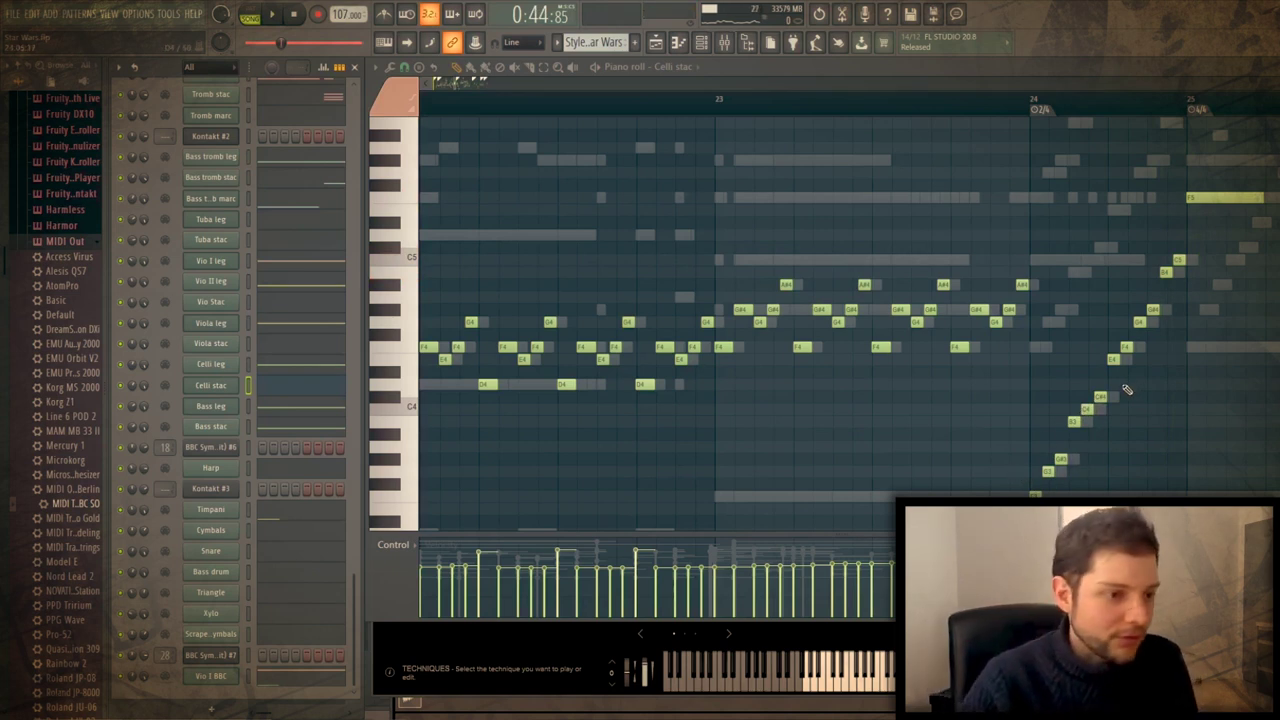
# Open the Xylo part in the piano roll and examine its notes around bars 23 and 24
pyautogui.scroll(9, 284, 415)
pyautogui.scroll(-9, 290, 510)
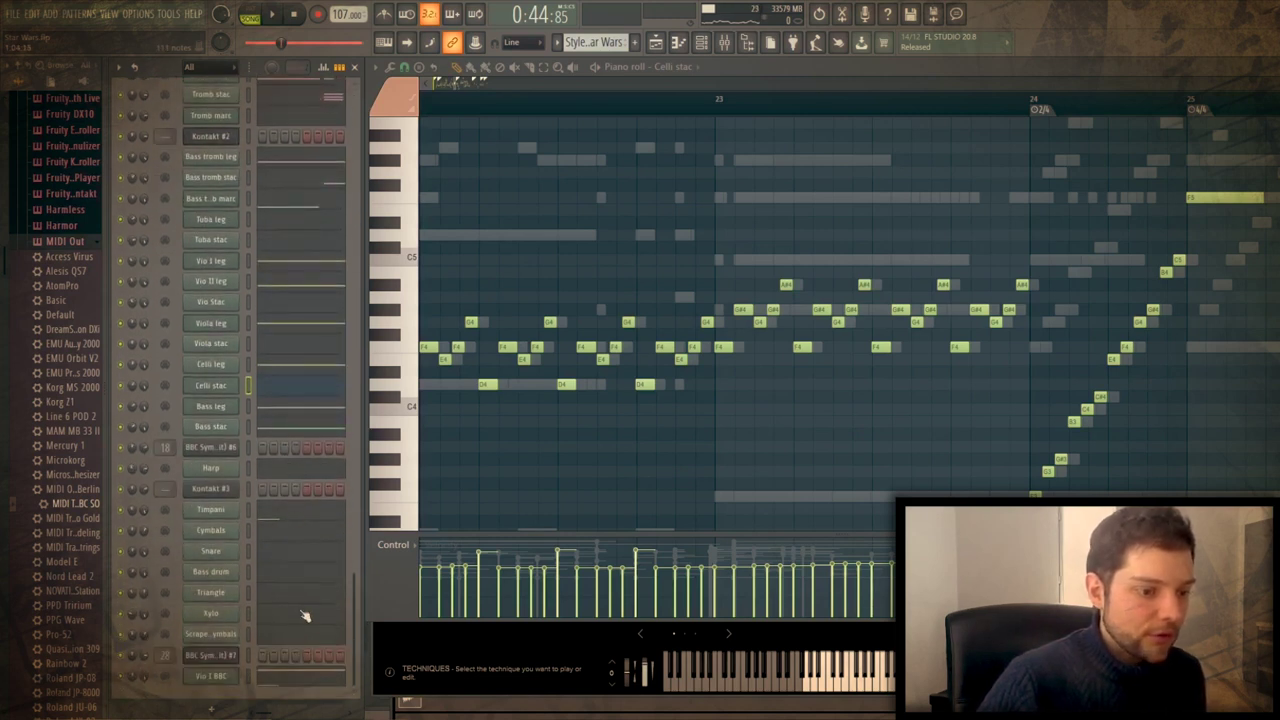
pyautogui.click(305, 616)
pyautogui.scroll(-3, 834, 400)
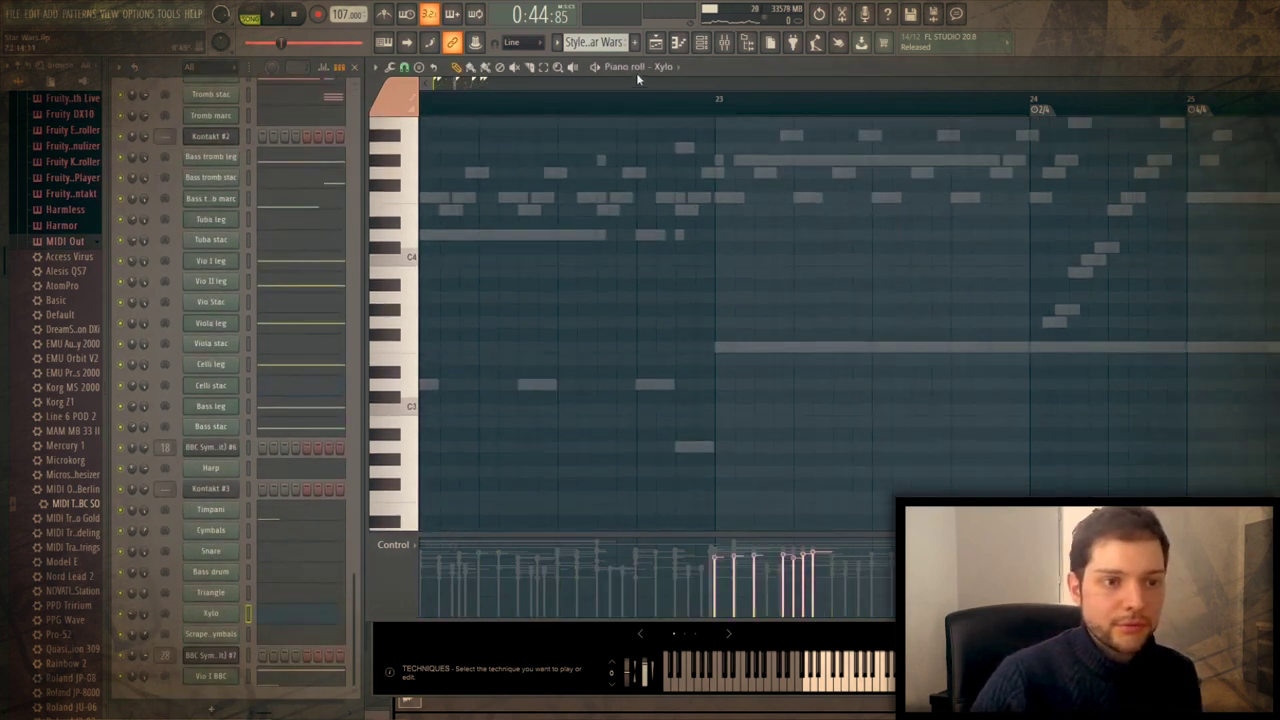
pyautogui.scroll(-5, 633, 107)
pyautogui.scroll(-5, 706, 345)
pyautogui.scroll(16, 714, 340)
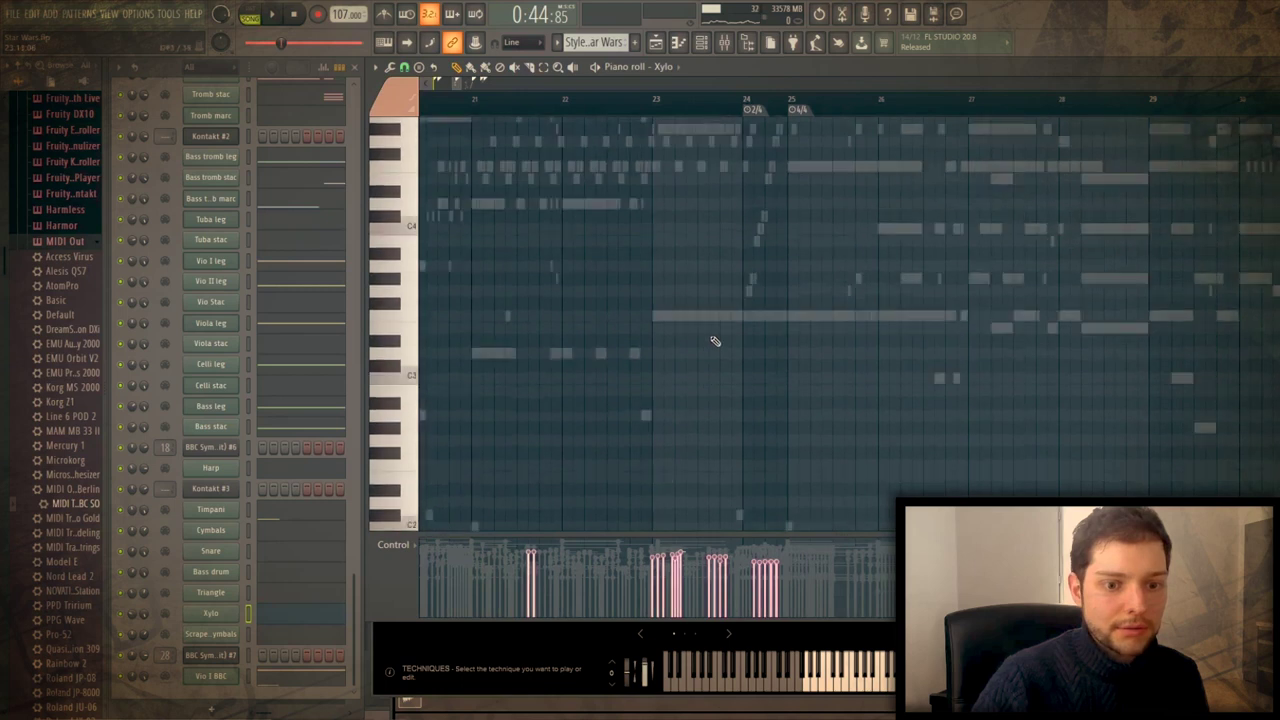
pyautogui.scroll(2, 712, 327)
pyautogui.scroll(-1, 713, 326)
# Listen to the full arrangement through the Xylo passage around bar 23 and stop playback
pyautogui.press('space')
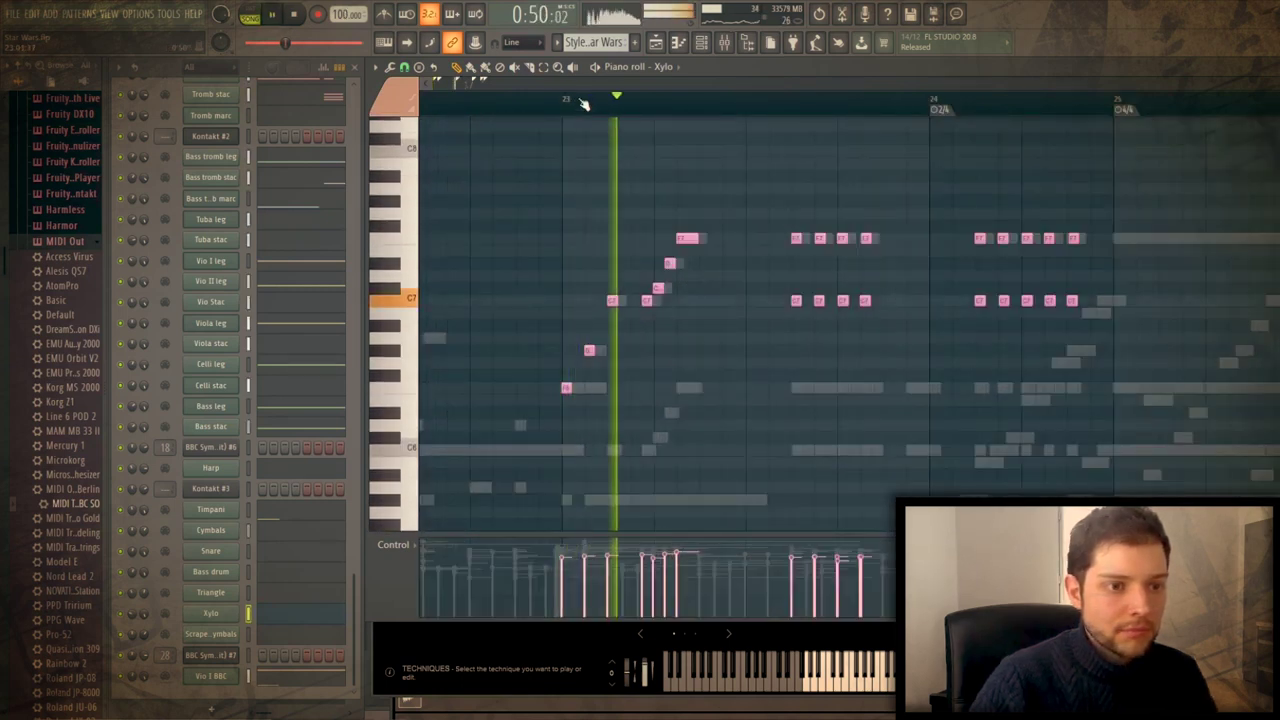
pyautogui.hscroll(-3, 575, 82)
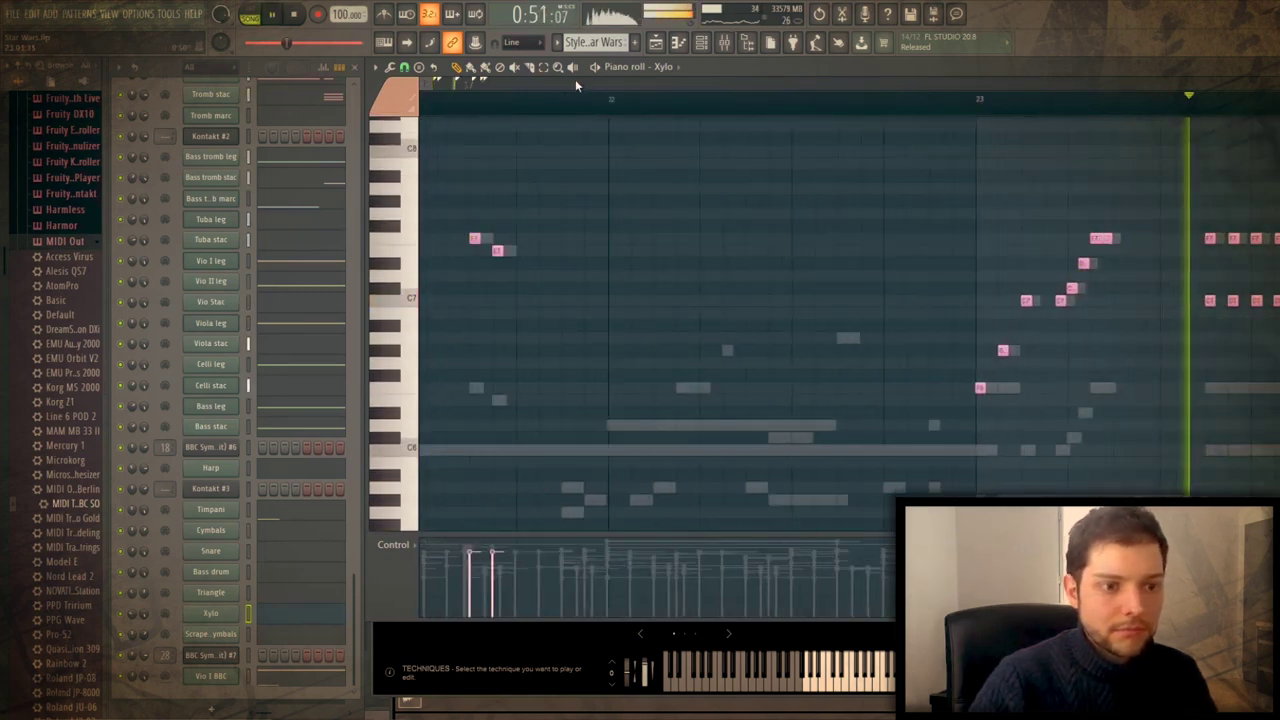
pyautogui.click(437, 101)
pyautogui.press('space')
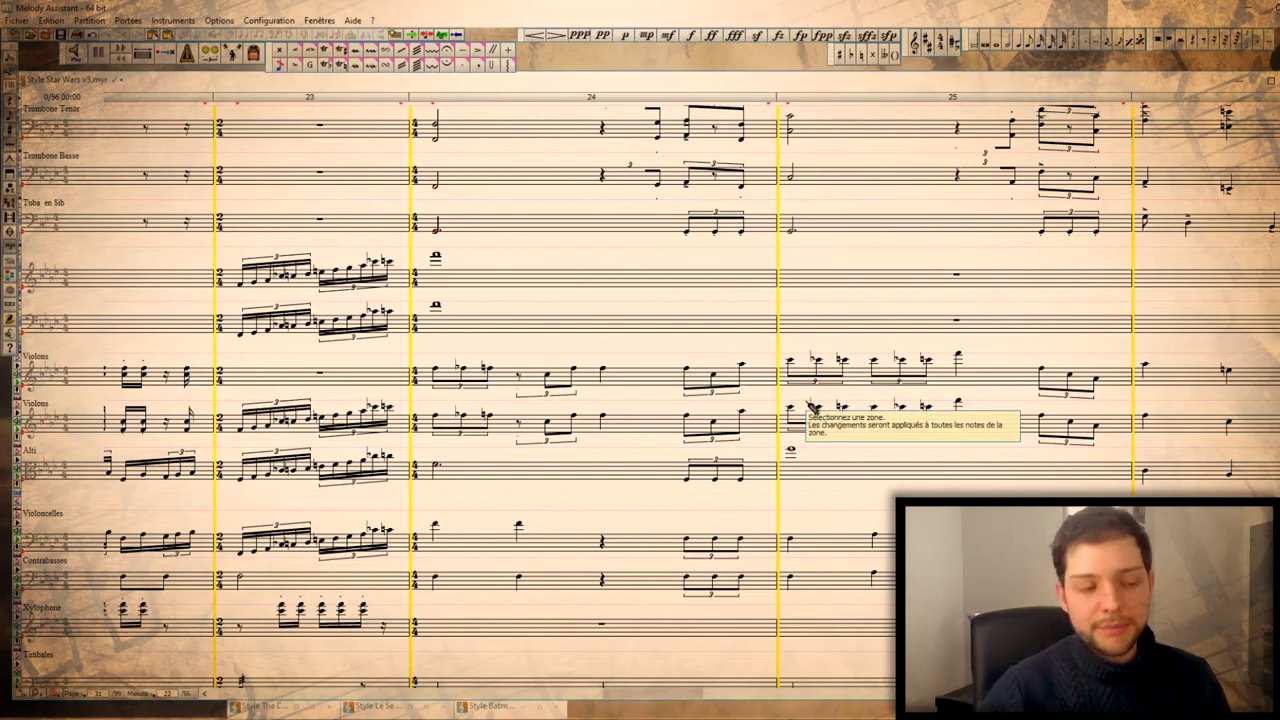
# Highlight the trumpet, trombone and tuba staves of the score from bar 24 to bar 26
pyautogui.scroll(6, 813, 407)
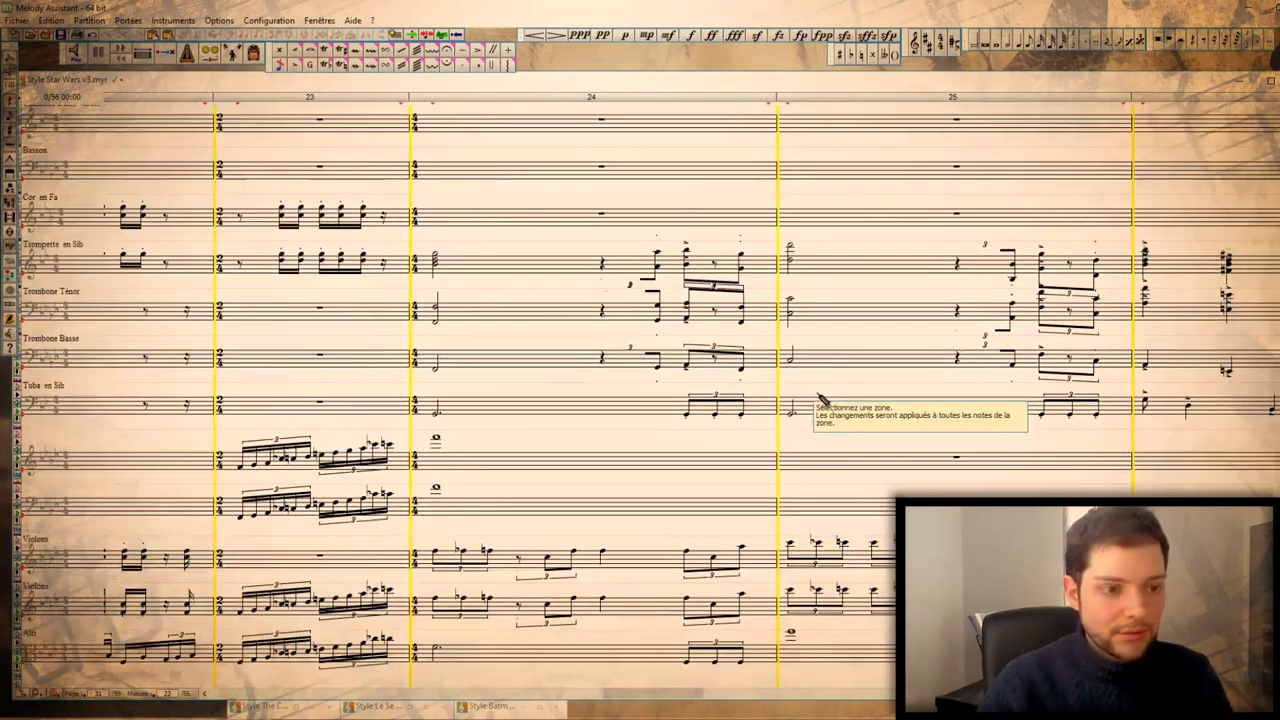
pyautogui.scroll(-2, 818, 397)
pyautogui.moveTo(433, 207); pyautogui.dragTo(1244, 366)
pyautogui.moveTo(639, 693); pyautogui.dragTo(653, 698)
pyautogui.click(557, 326)
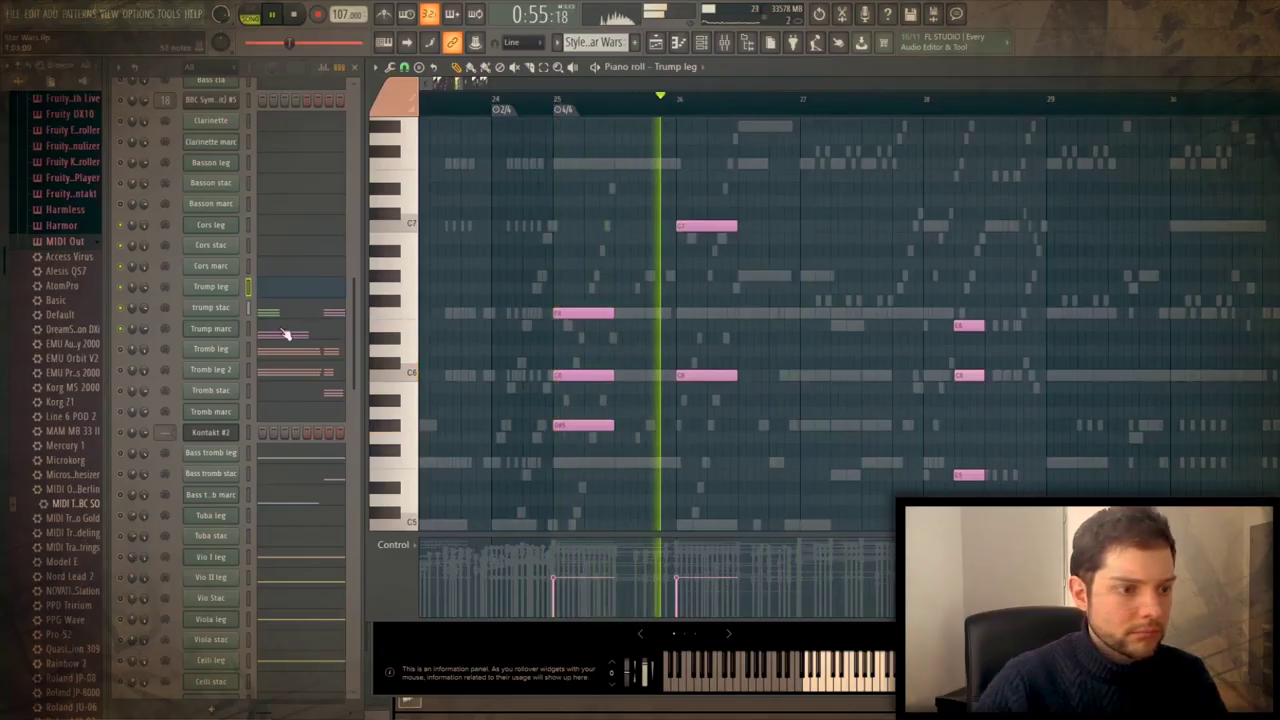
# Follow the trump stac notes during playback up to bar 30 and open the Cors leg notes
pyautogui.click(295, 313)
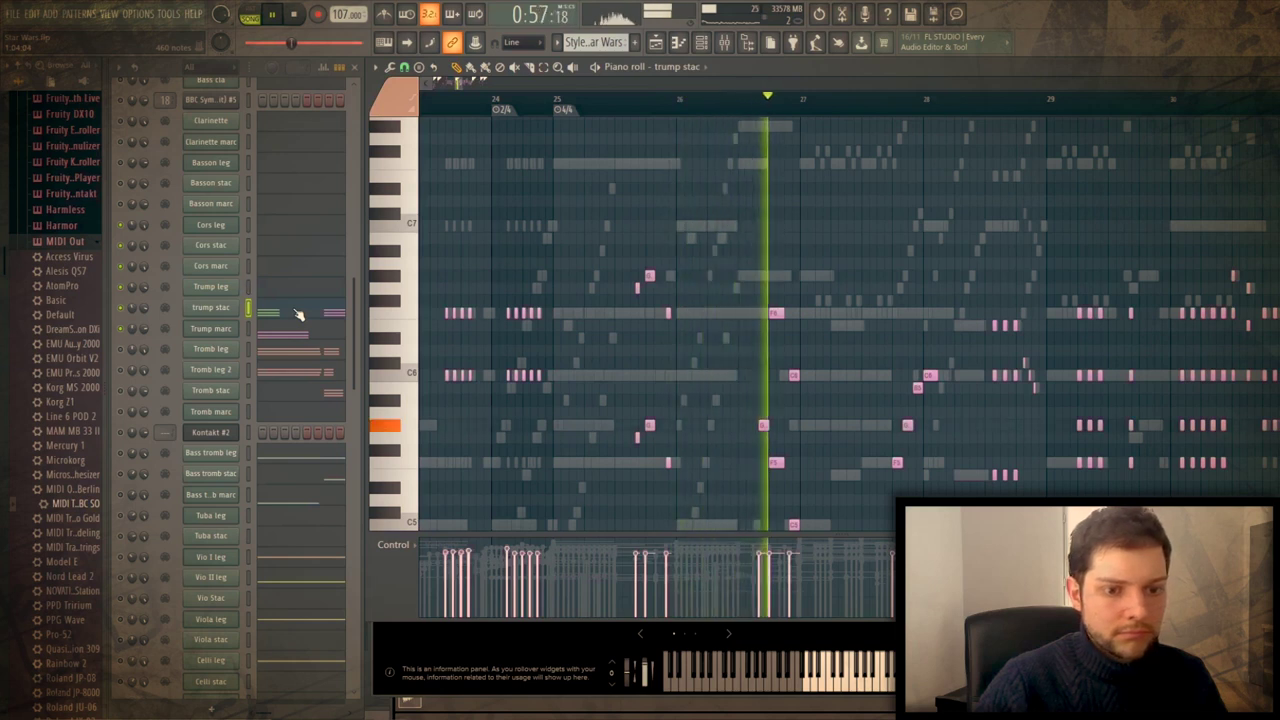
pyautogui.scroll(-4, 840, 250)
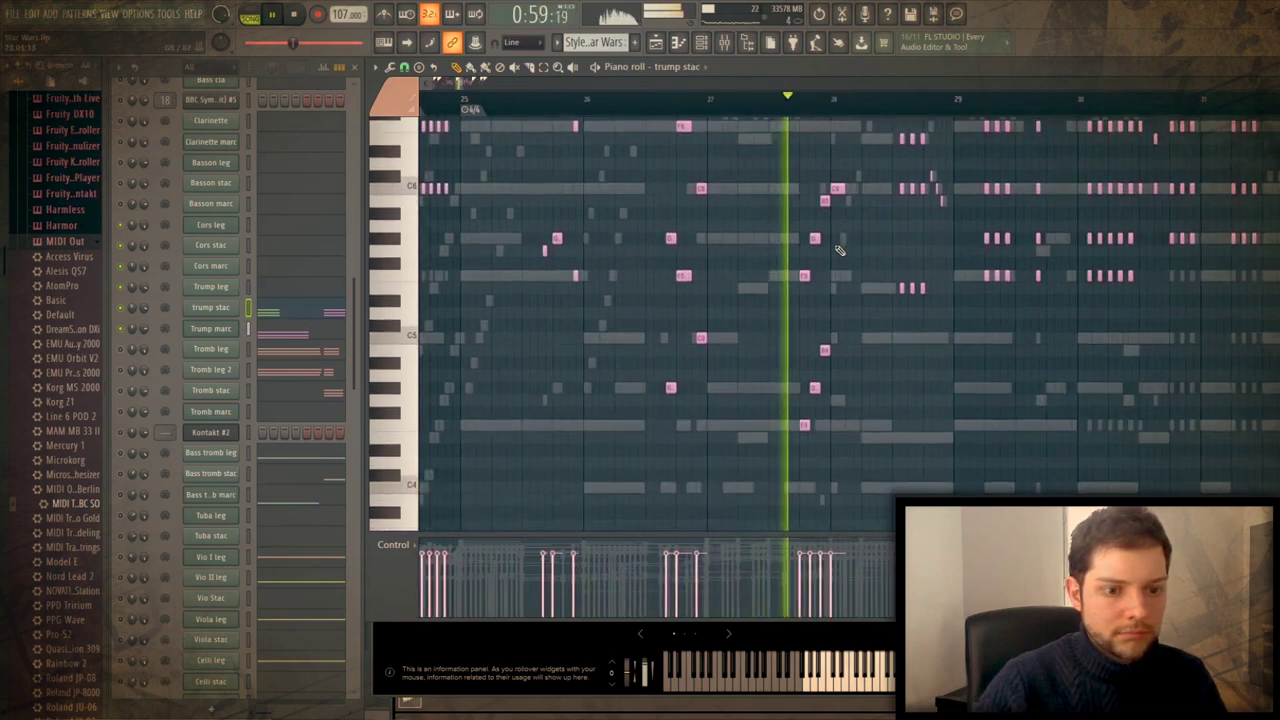
pyautogui.scroll(2, 840, 250)
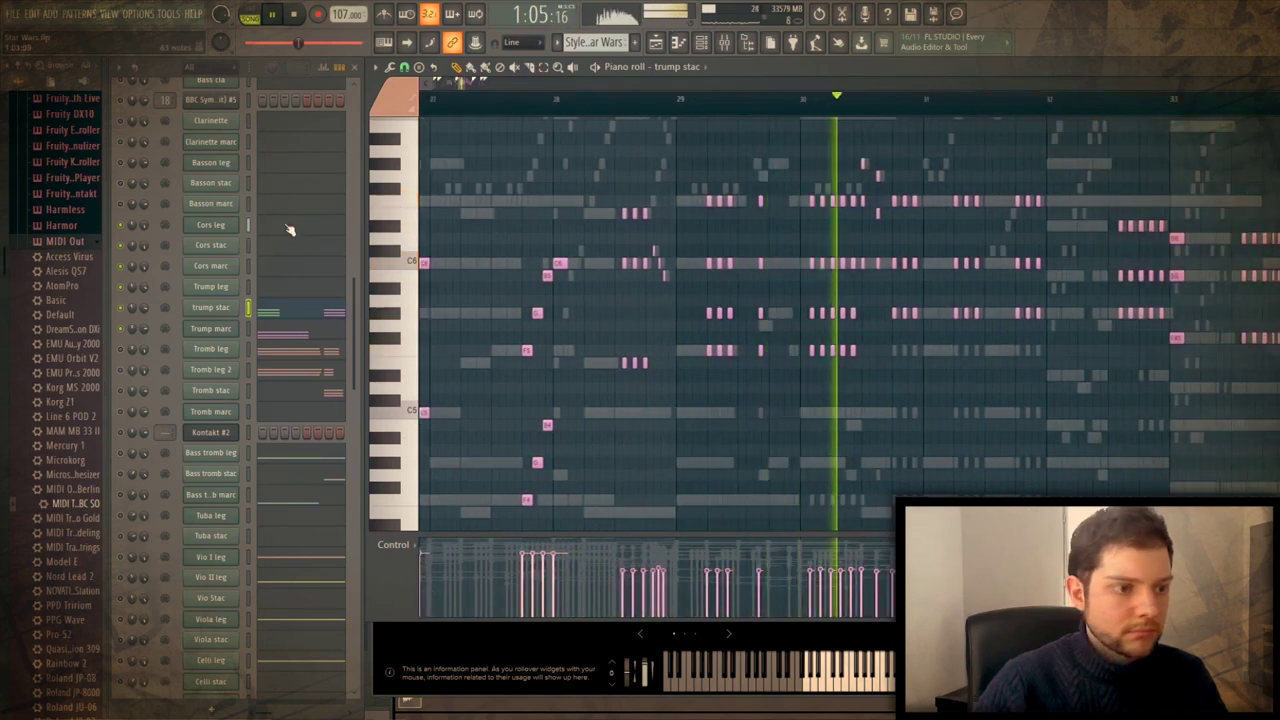
pyautogui.click(215, 226)
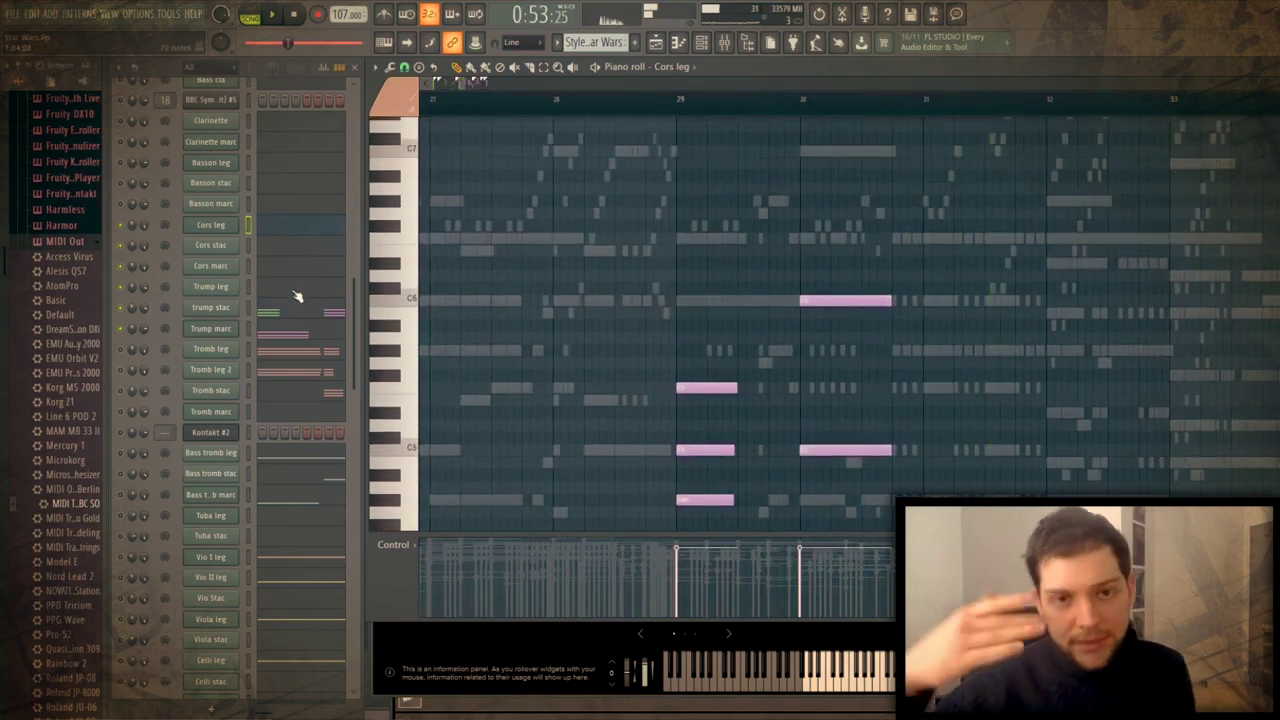
# Open the flute part, follow its notes during playback from bar 28 to bar 32 and stop playback
pyautogui.scroll(3, 138, 265)
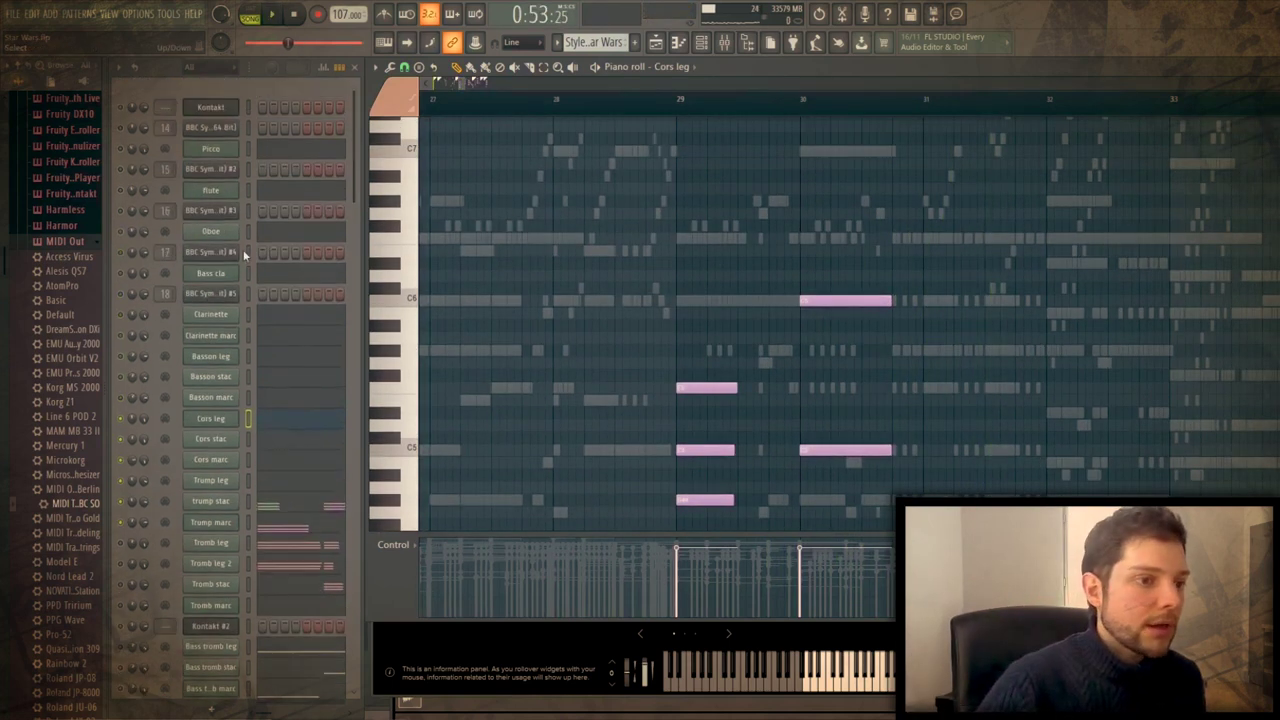
pyautogui.click(293, 185)
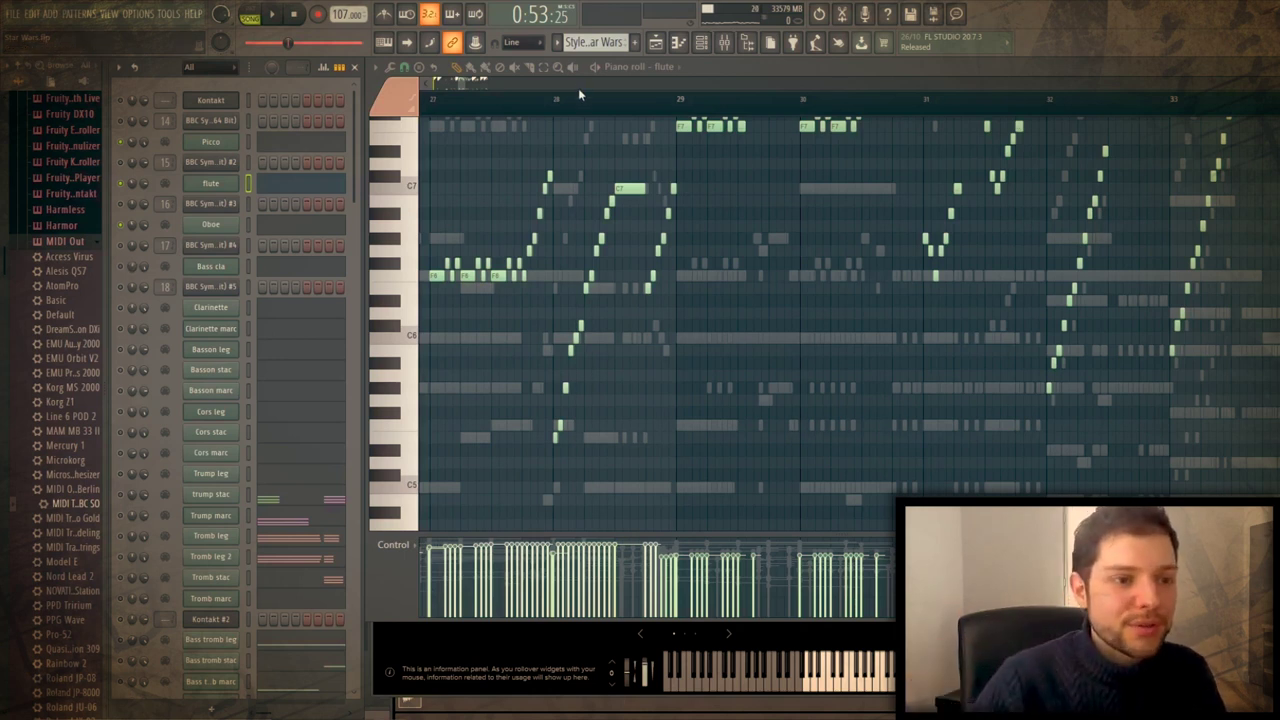
pyautogui.scroll(1, 578, 88)
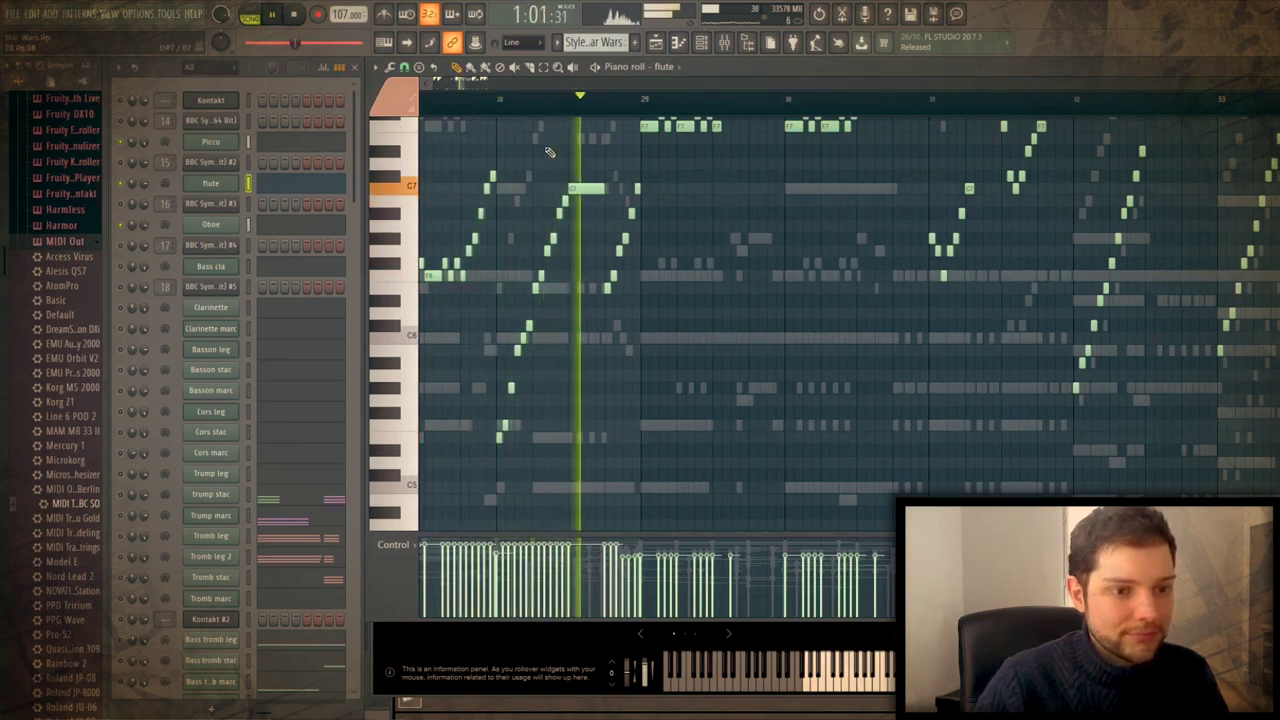
pyautogui.scroll(3, 590, 165)
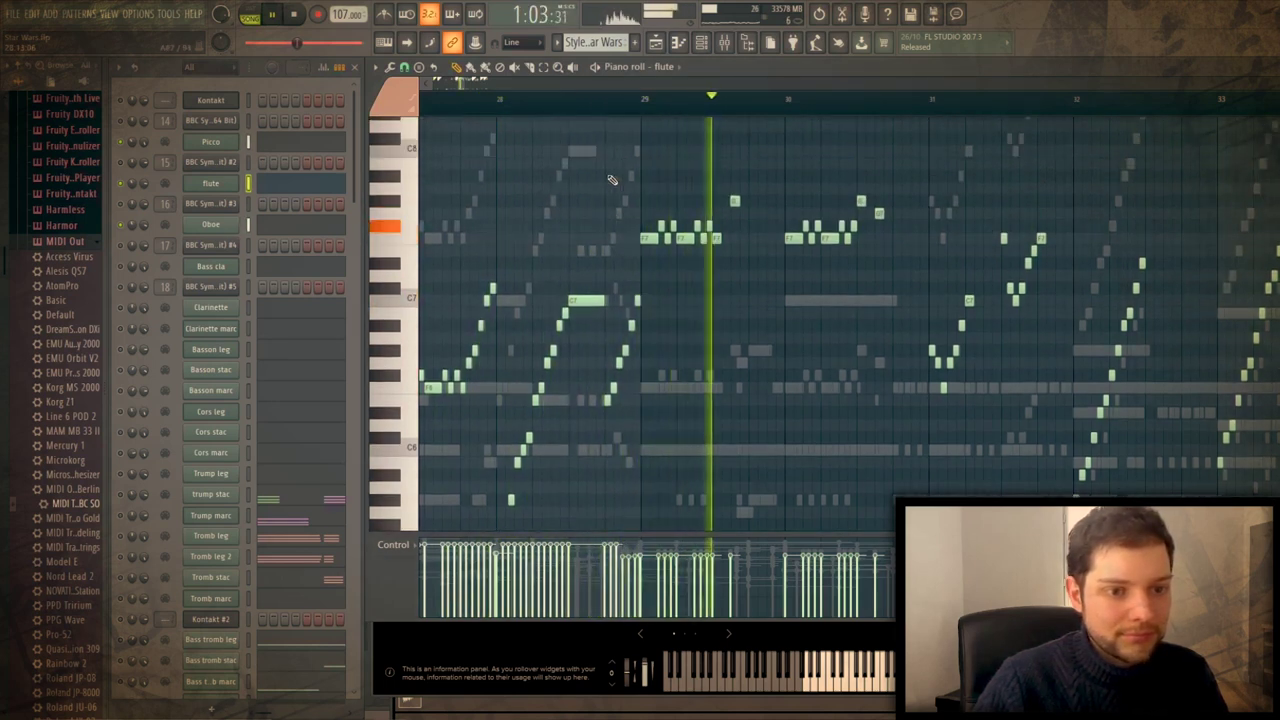
pyautogui.scroll(-2, 647, 79)
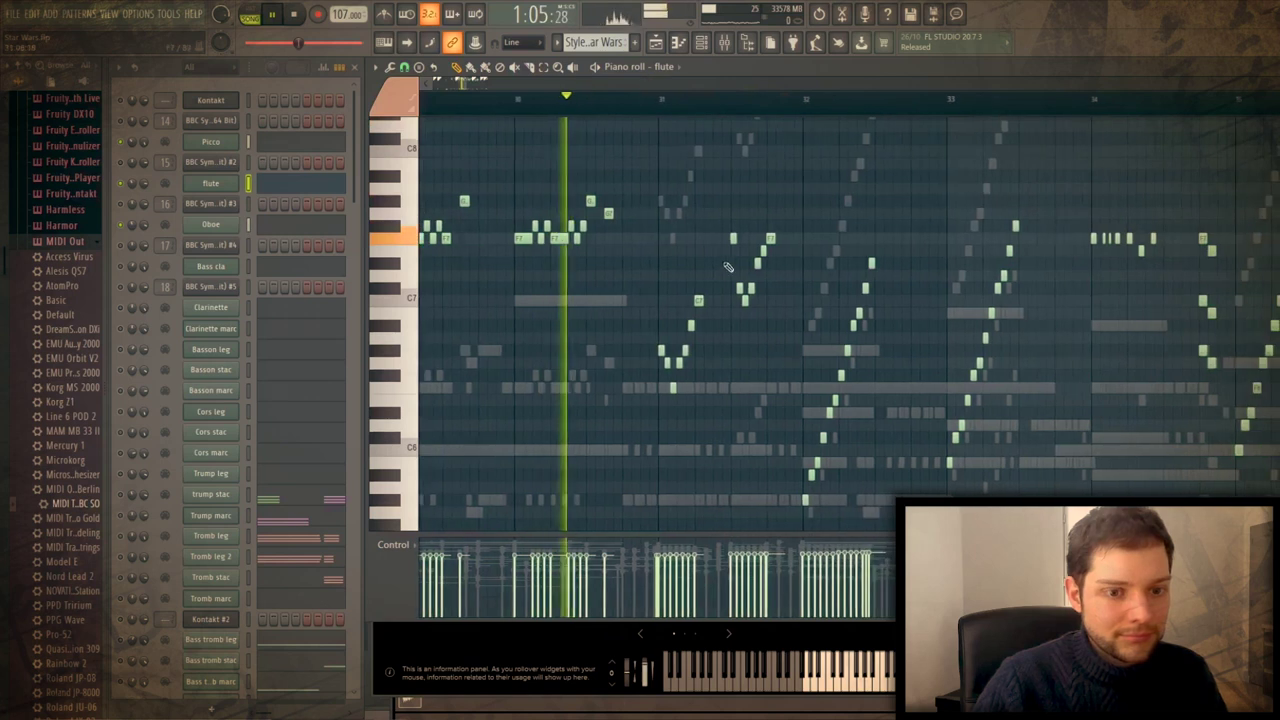
pyautogui.scroll(-1, 715, 238)
pyautogui.scroll(3, 800, 101)
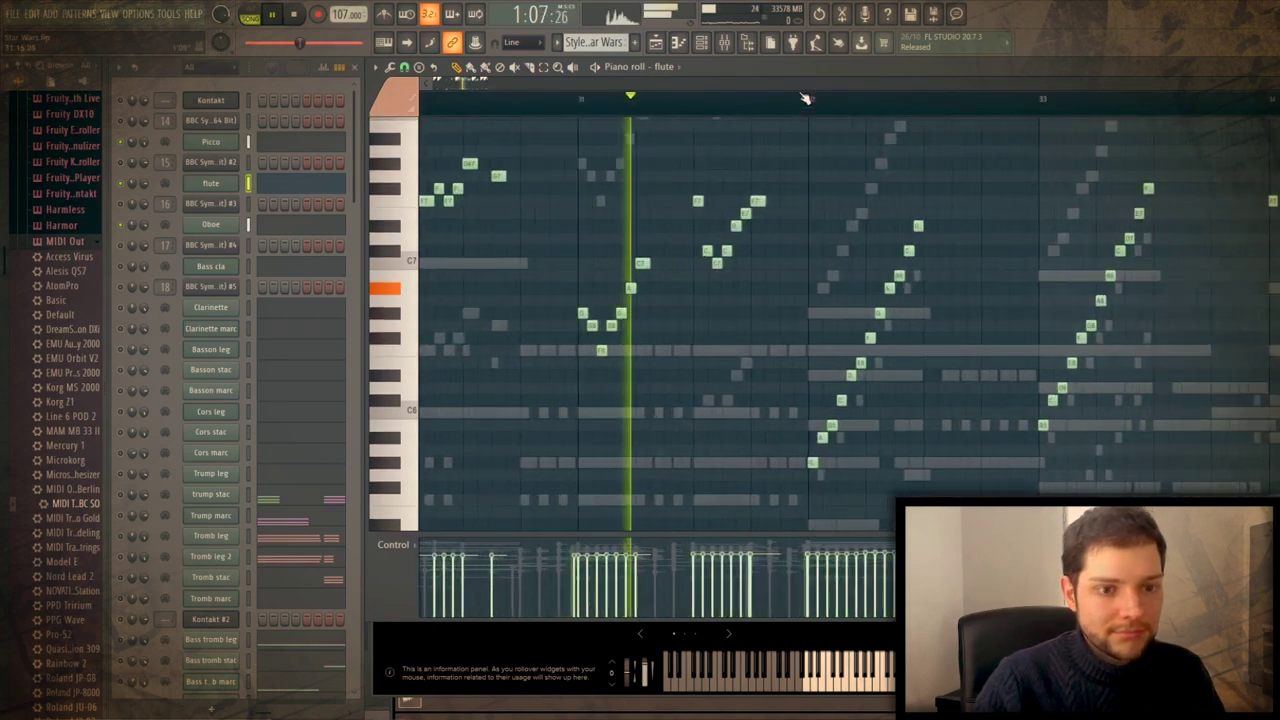
pyautogui.hscroll(2, 808, 81)
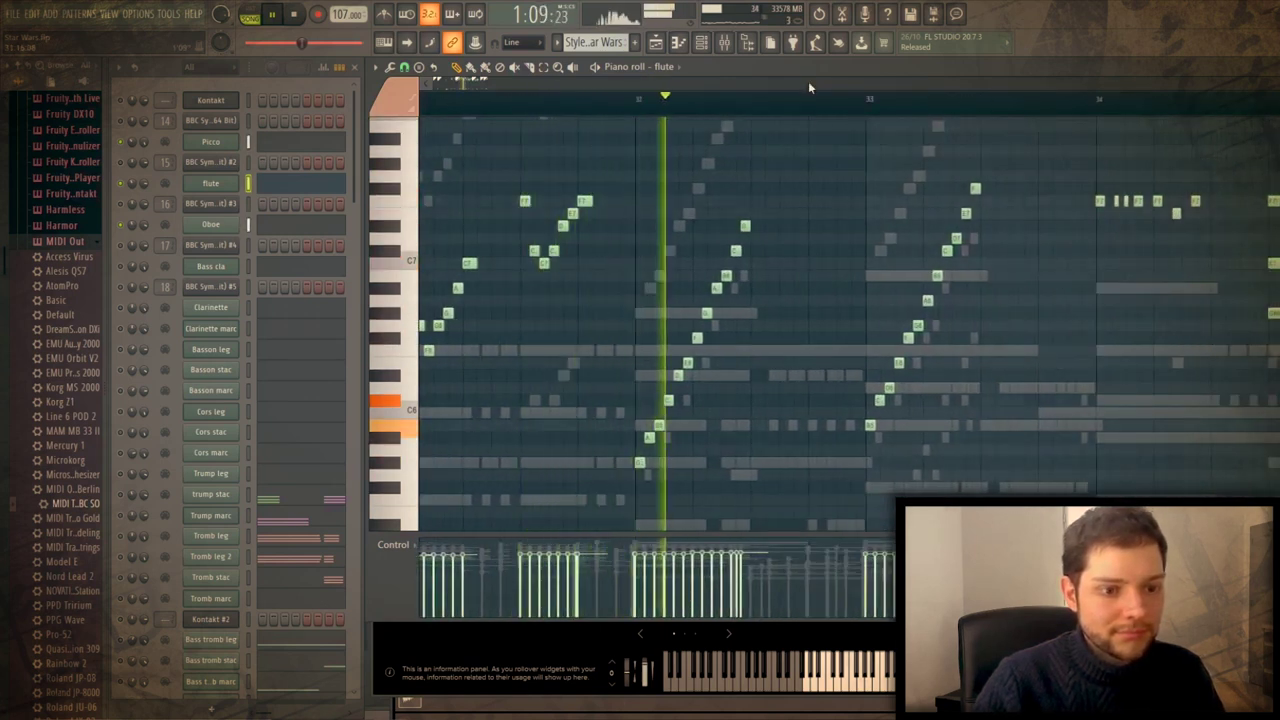
pyautogui.press('space')
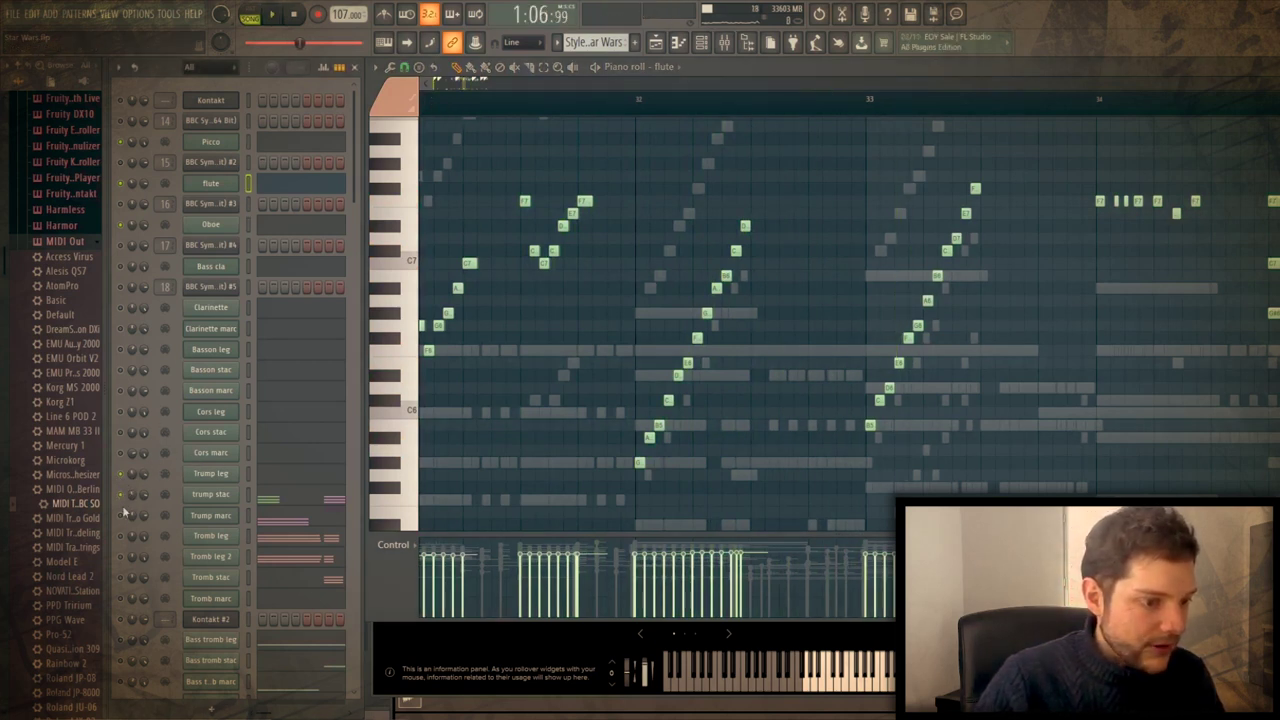
# Follow the trump stac notes during playback up to bar 37 and check the Picco part
pyautogui.click(291, 501)
pyautogui.scroll(-3, 676, 427)
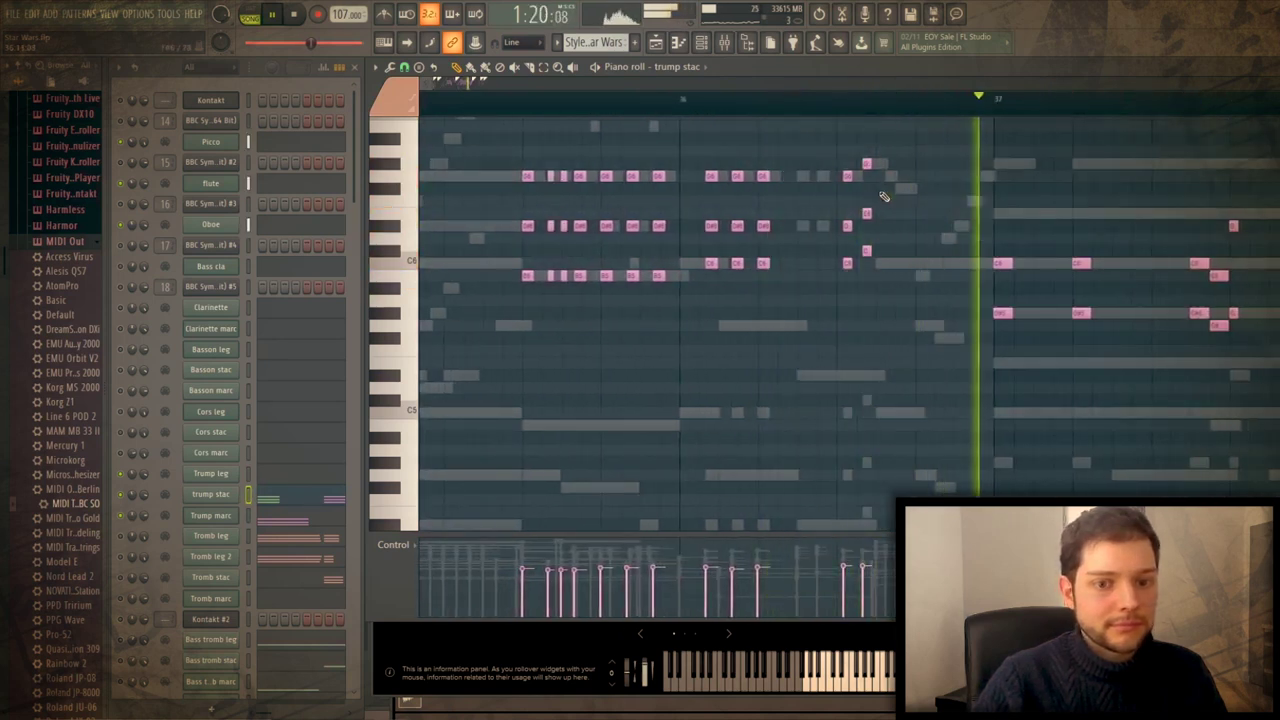
pyautogui.click(306, 146)
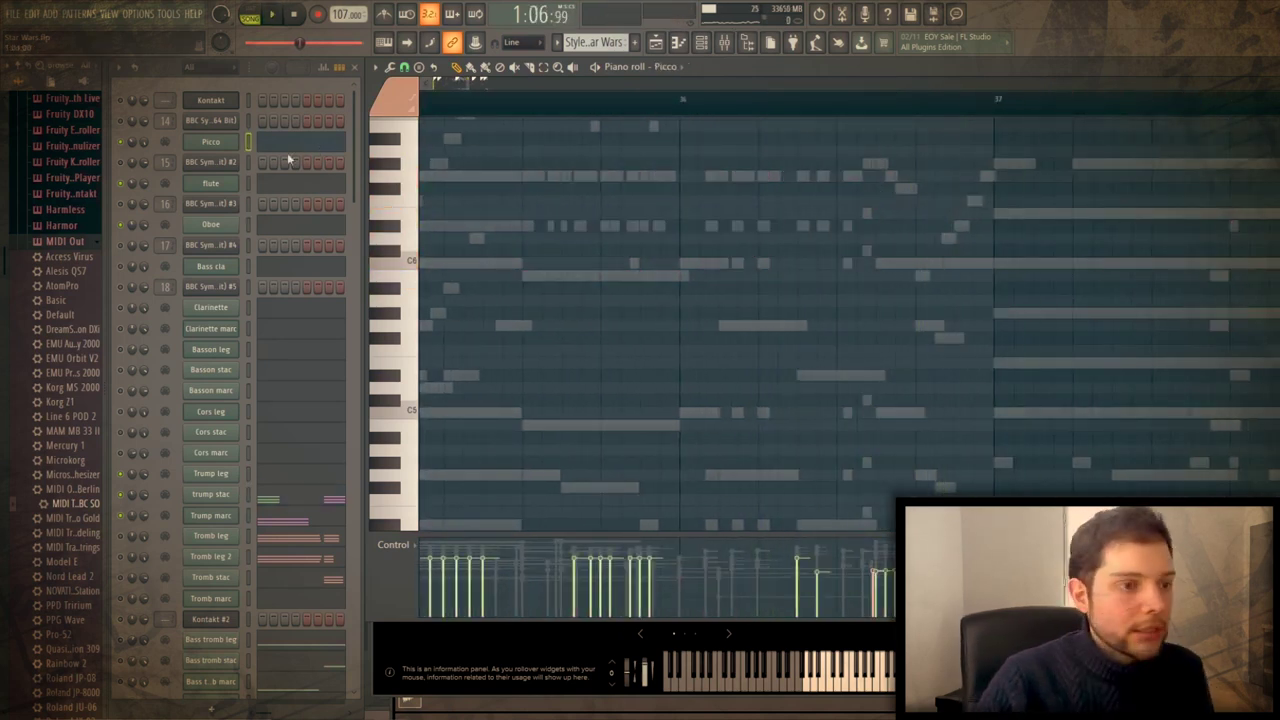
pyautogui.click(294, 146)
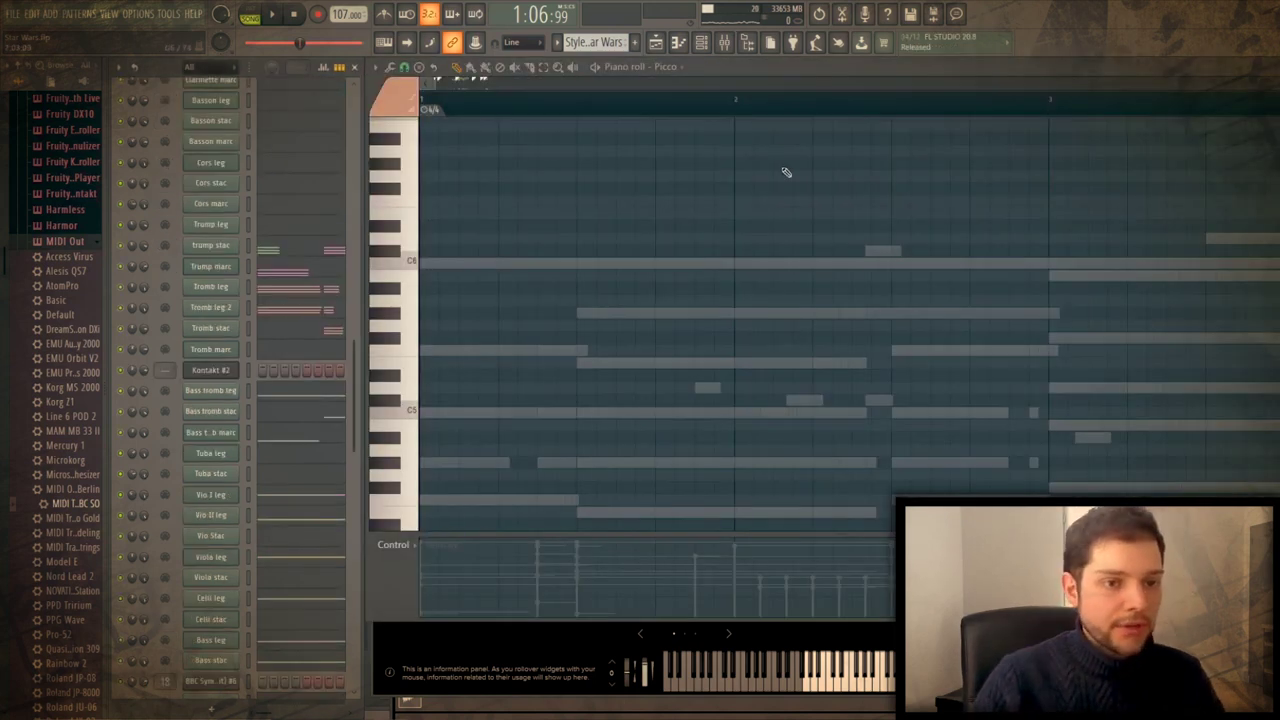
# Play the full arrangement while examining the Vio I leg notes up to about bar 34, and stop playback
pyautogui.click(555, 263)
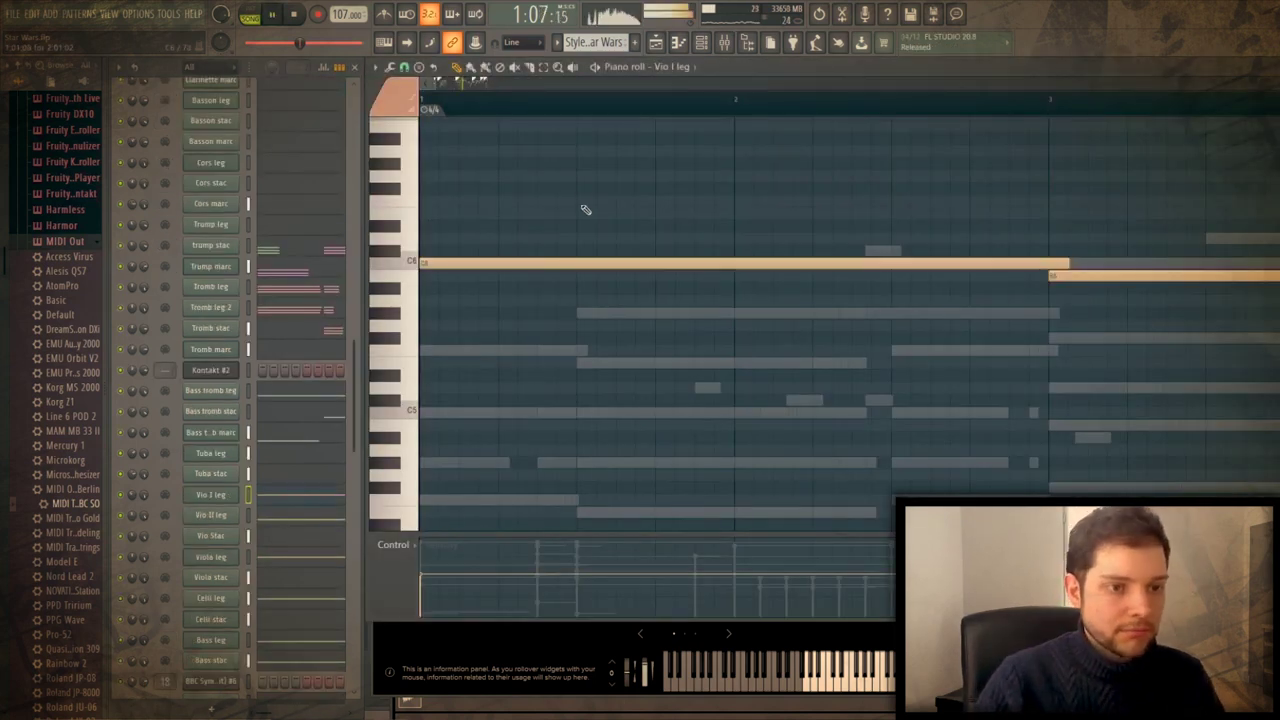
pyautogui.scroll(-1, 578, 118)
pyautogui.scroll(-5, 604, 102)
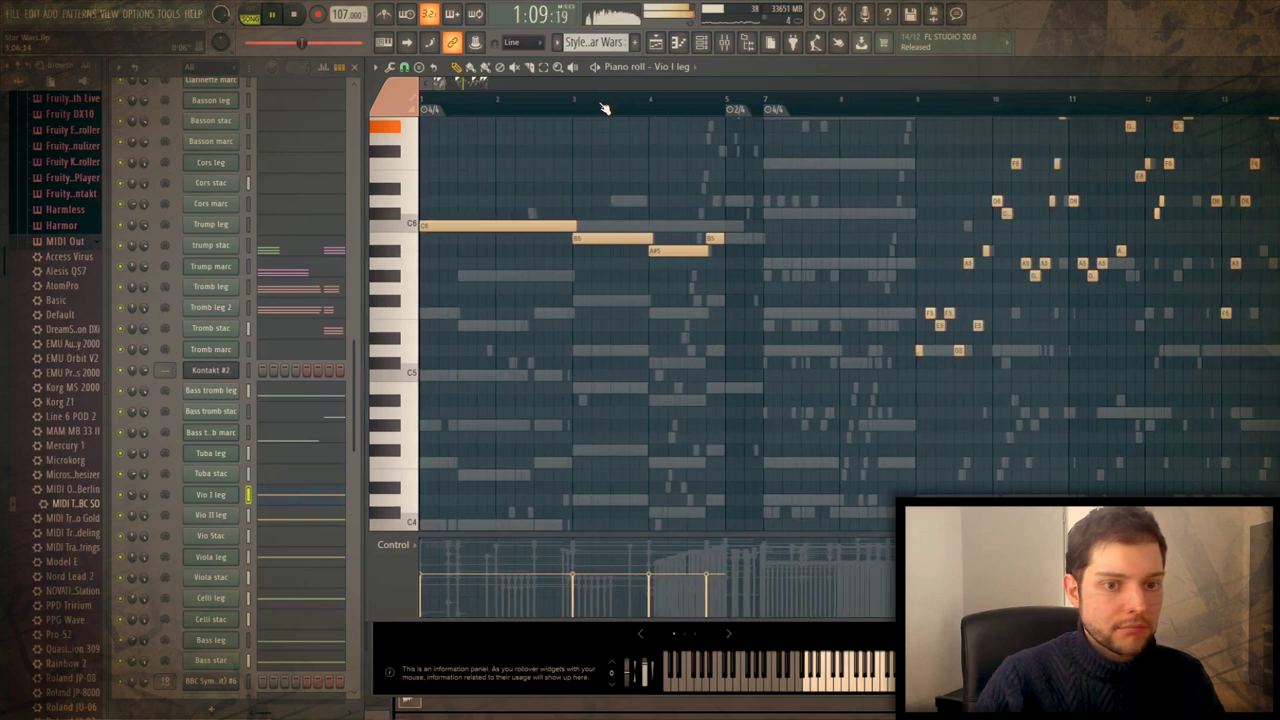
pyautogui.hscroll(10, 716, 90)
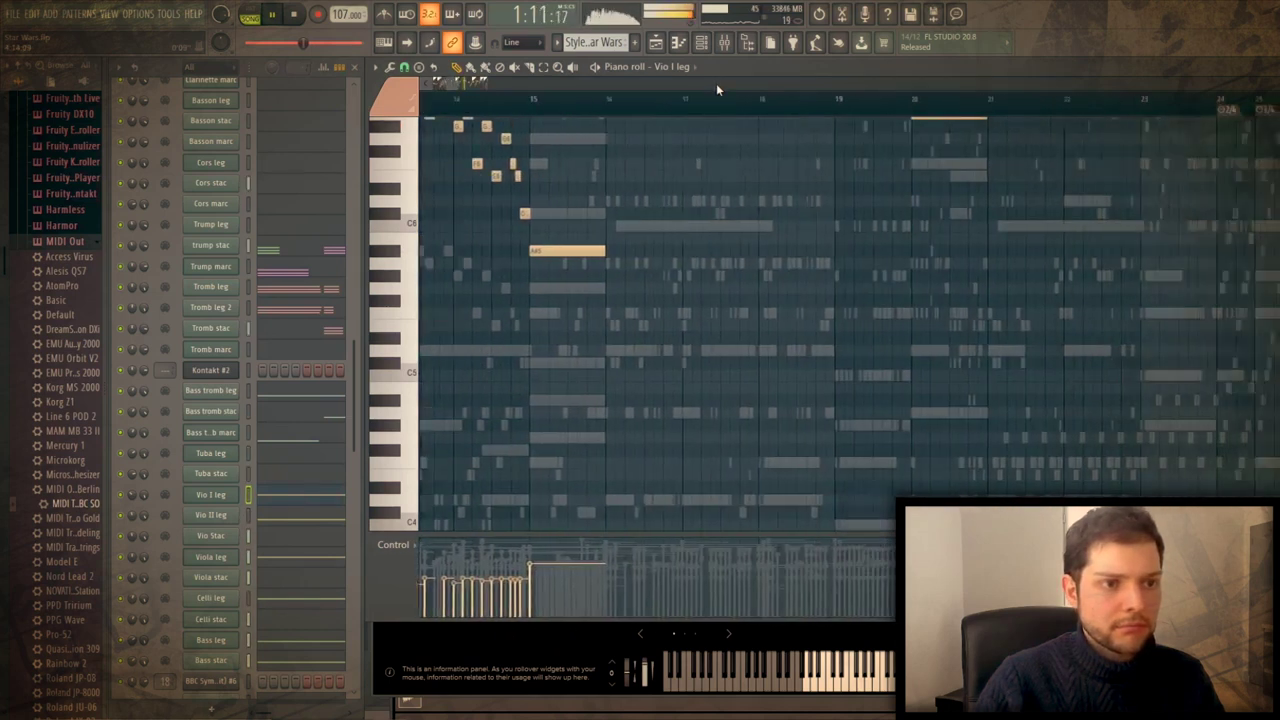
pyautogui.hscroll(5, 717, 88)
pyautogui.scroll(7, 757, 224)
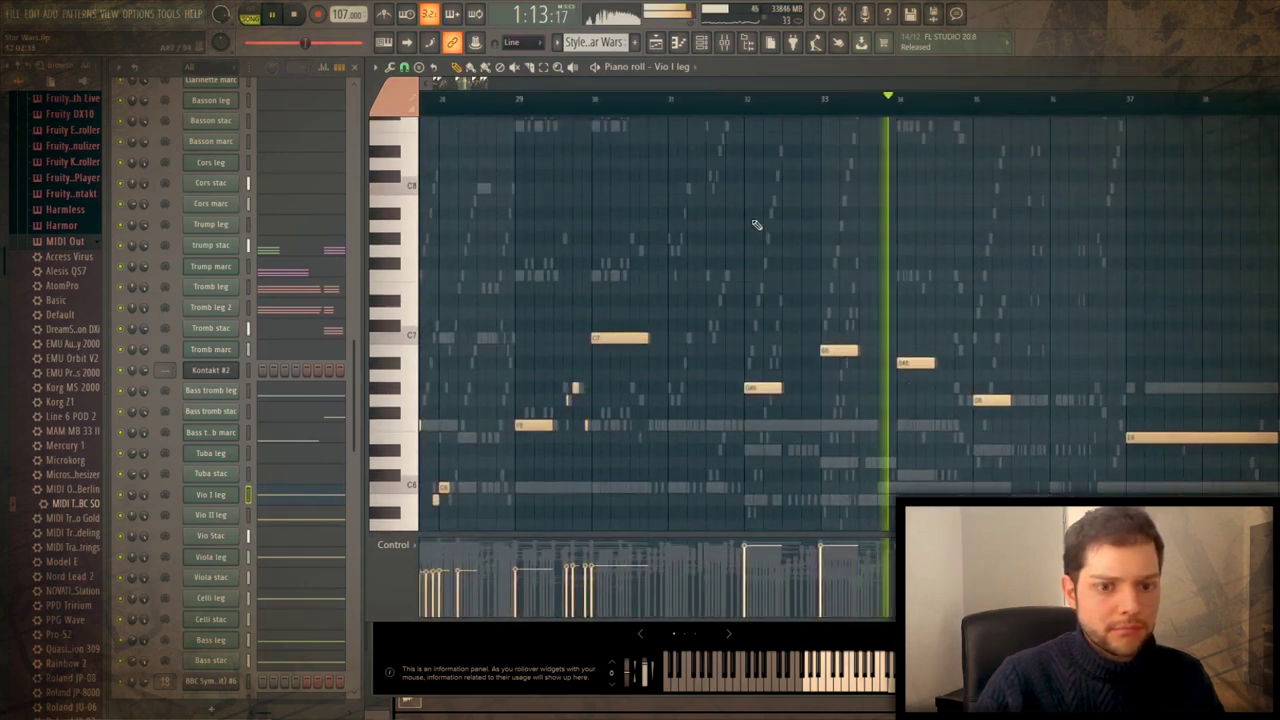
pyautogui.press('space')
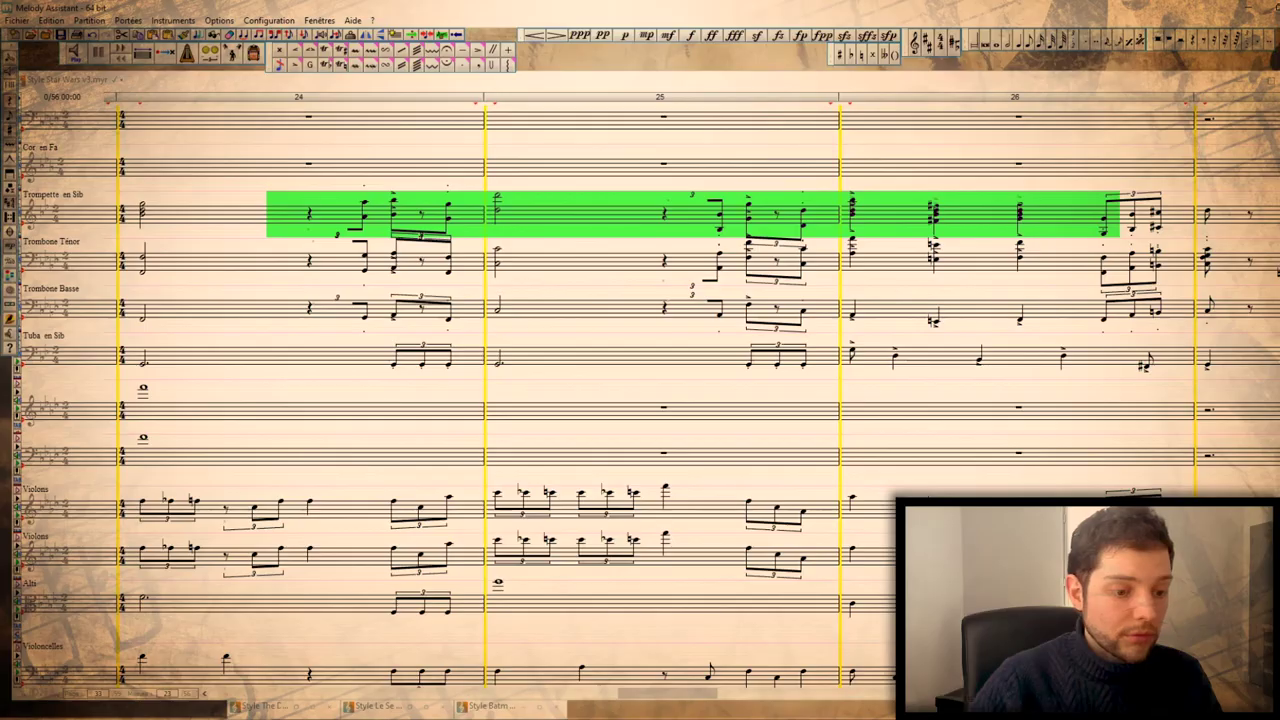
# Switch to the Melody Assistant score and play it from the first violin note of bar 24
pyautogui.scroll(-3, 655, 535)
pyautogui.scroll(1, 608, 554)
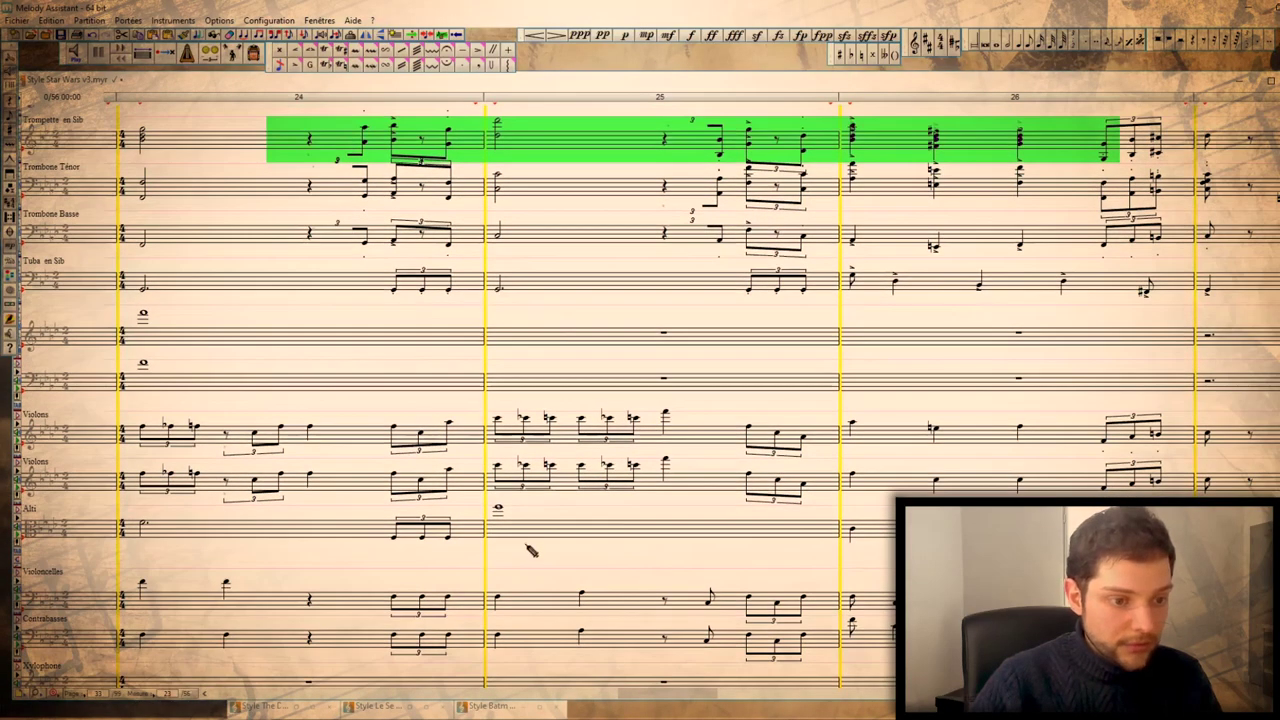
pyautogui.scroll(2, 107, 435)
pyautogui.moveTo(671, 699); pyautogui.dragTo(649, 700)
pyautogui.click(566, 551)
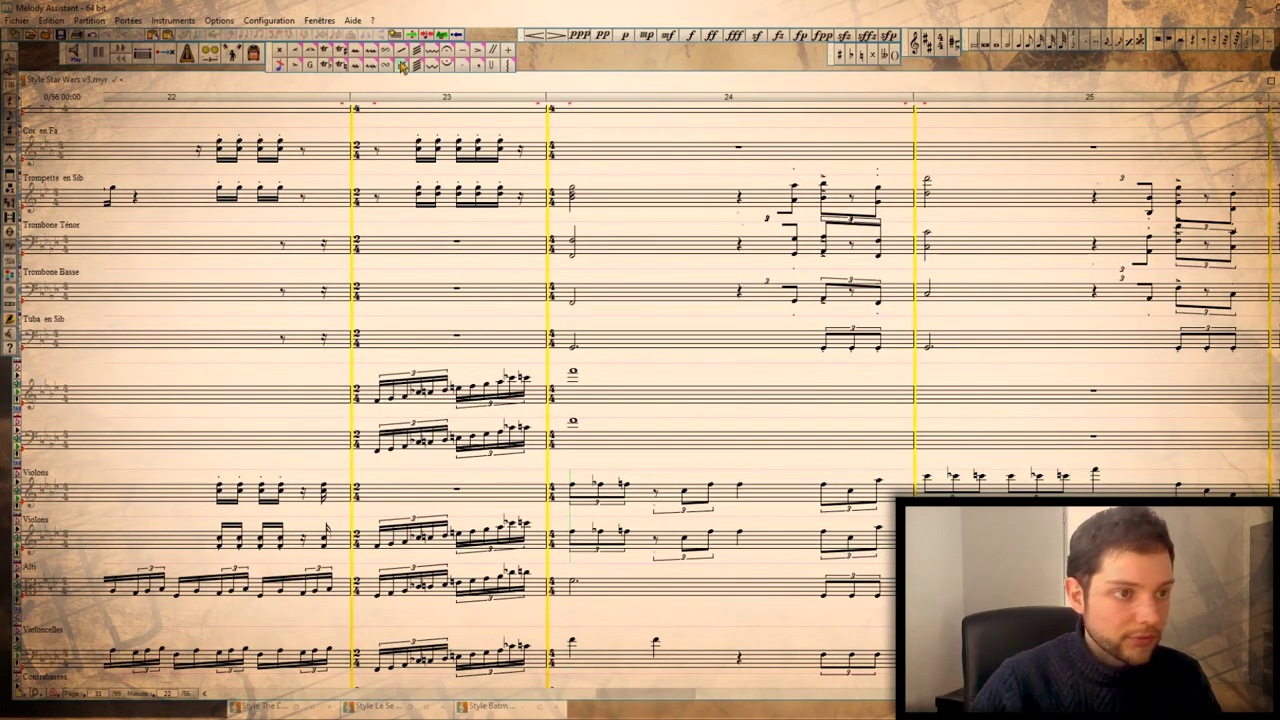
pyautogui.click(143, 57)
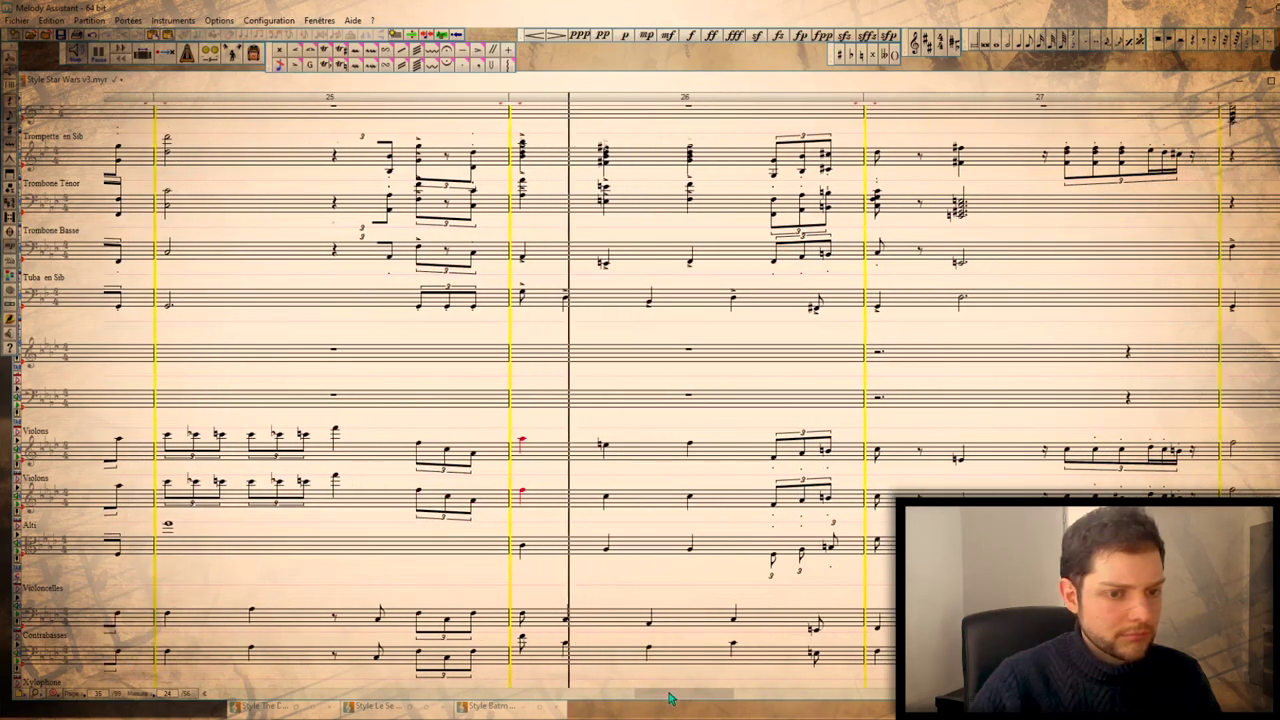
# Highlight both violin staves of the score across bar 26 and clear the selection
pyautogui.moveTo(488, 450); pyautogui.dragTo(861, 494)
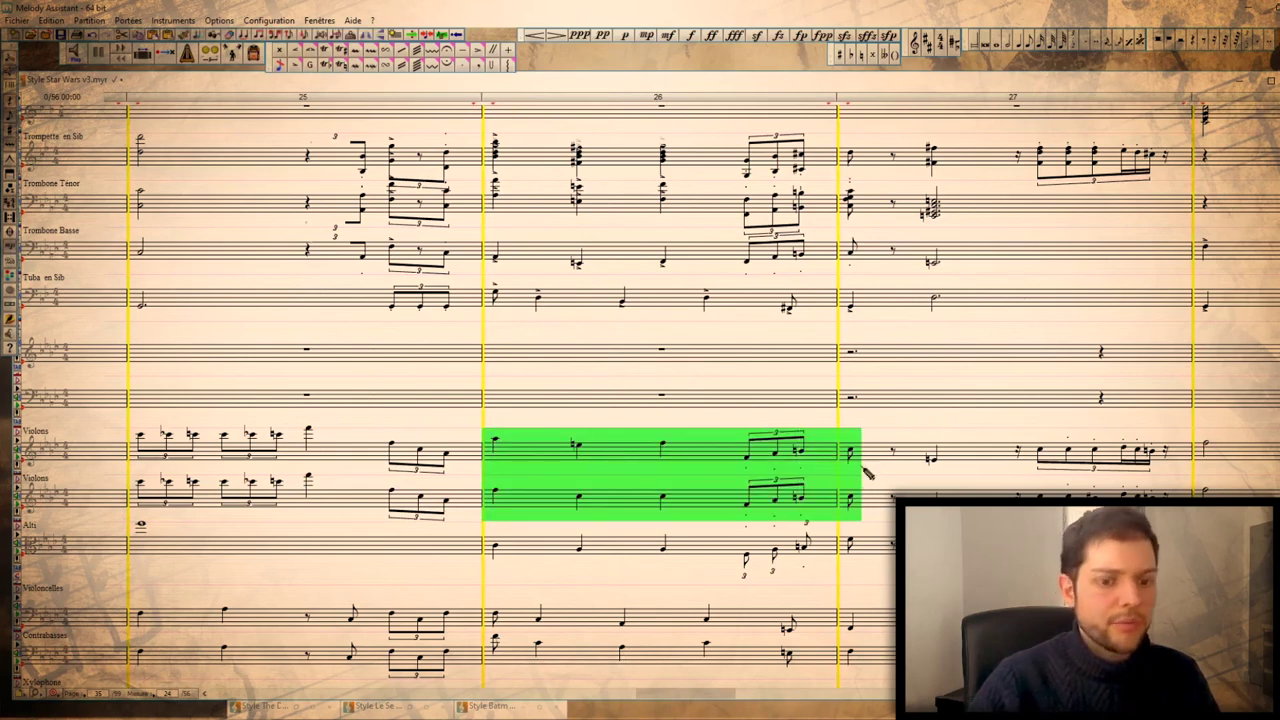
pyautogui.click(867, 450)
pyautogui.moveTo(700, 693); pyautogui.dragTo(429, 697)
# Switch to FL Studio and examine the trump stac, Cors leg and Cors marc notes during playback from bar 28
pyautogui.click(440, 717)
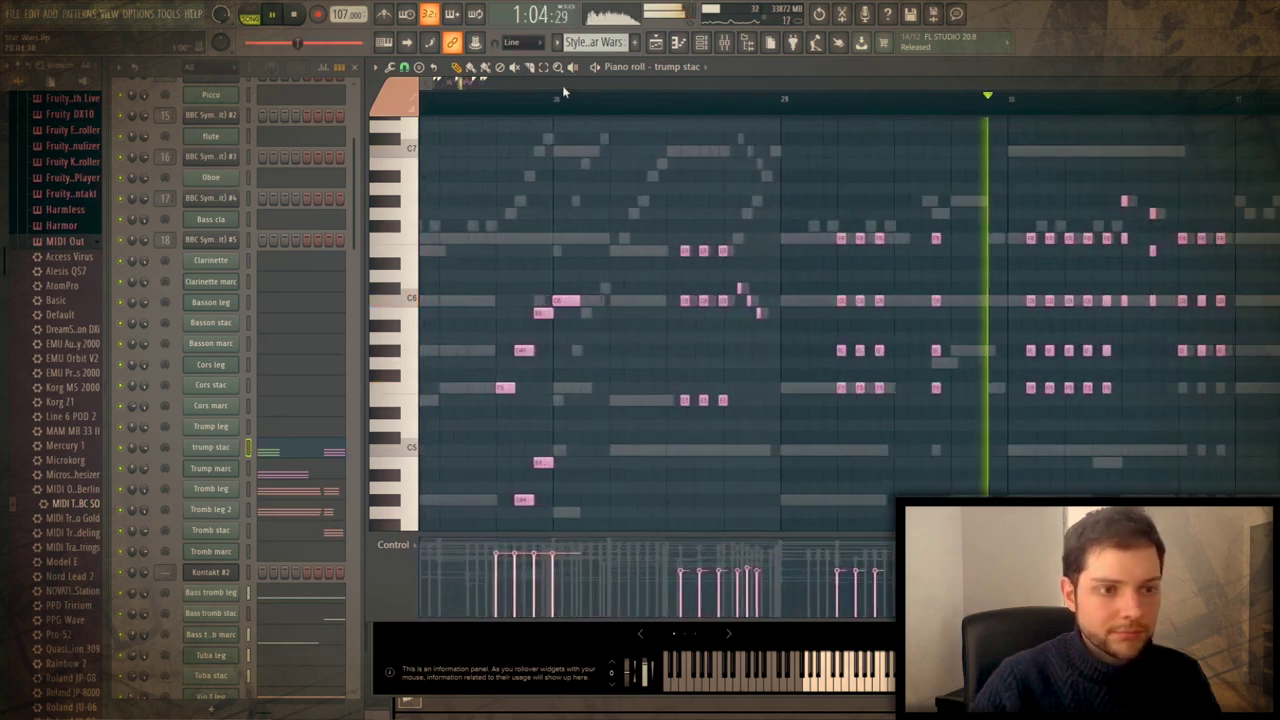
pyautogui.click(288, 364)
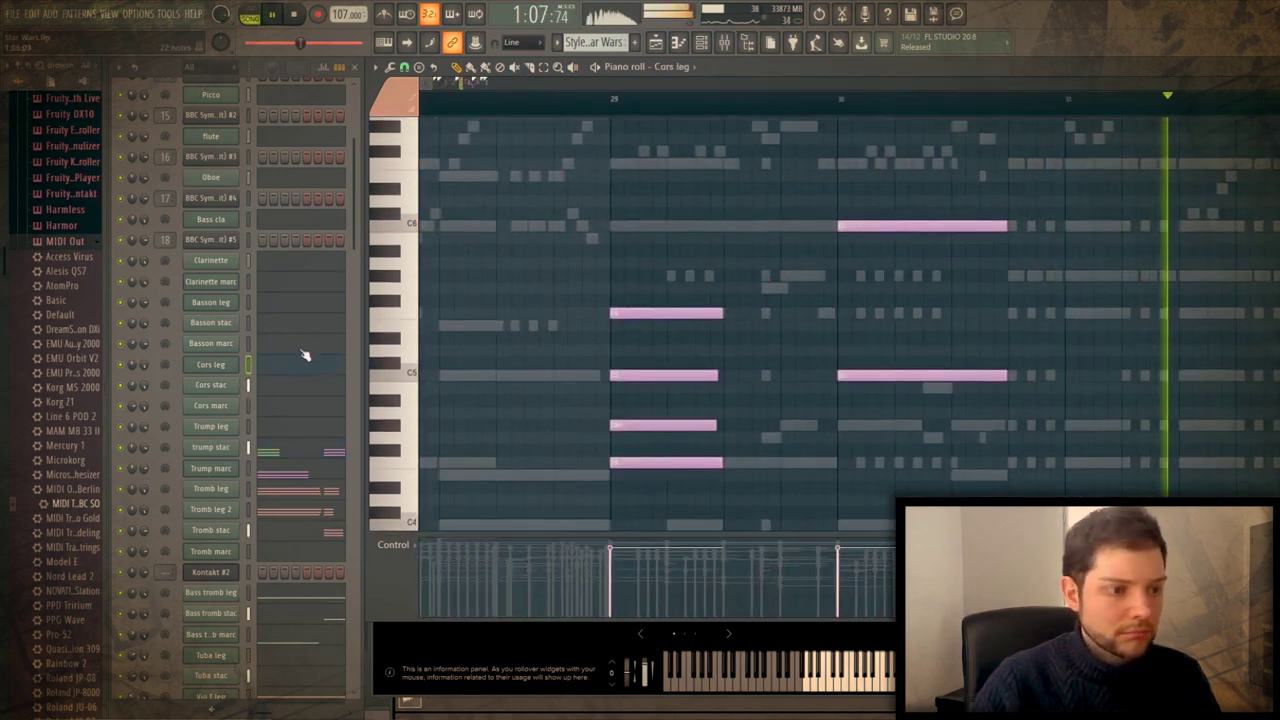
pyautogui.click(280, 406)
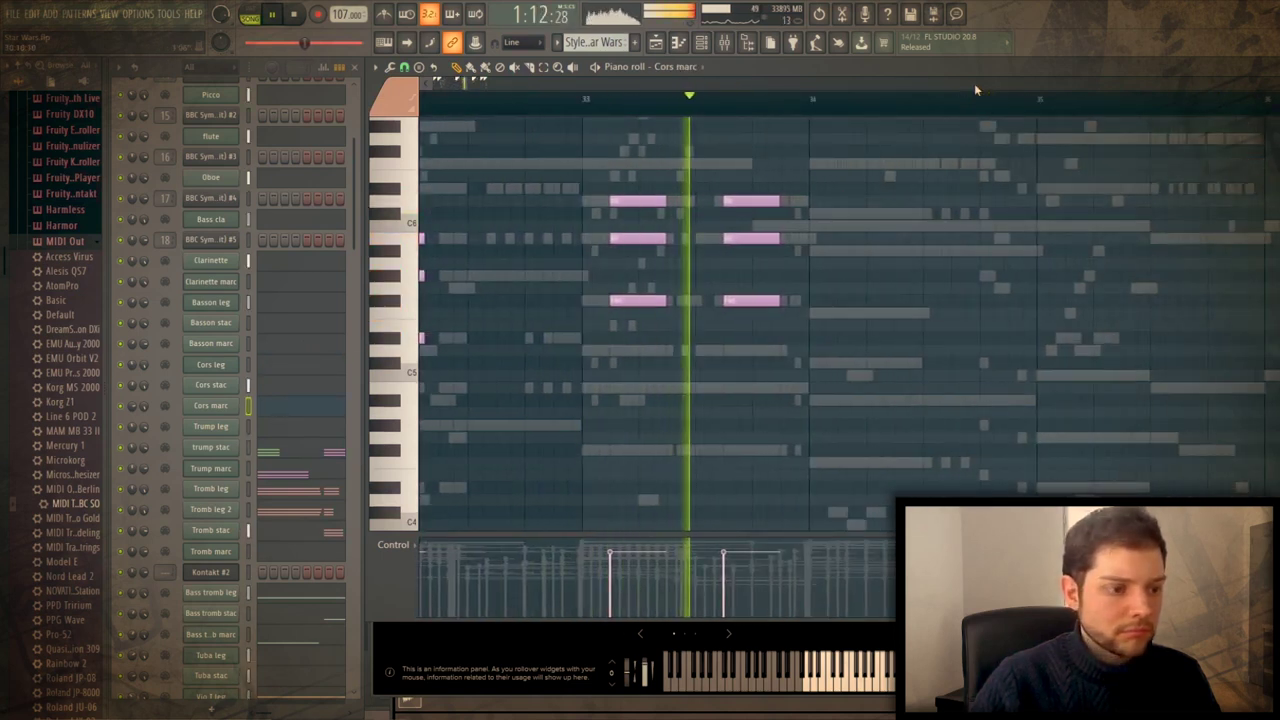
# Open the flute part, follow its notes during playback up to bar 37 and stop playback
pyautogui.scroll(2, 280, 201)
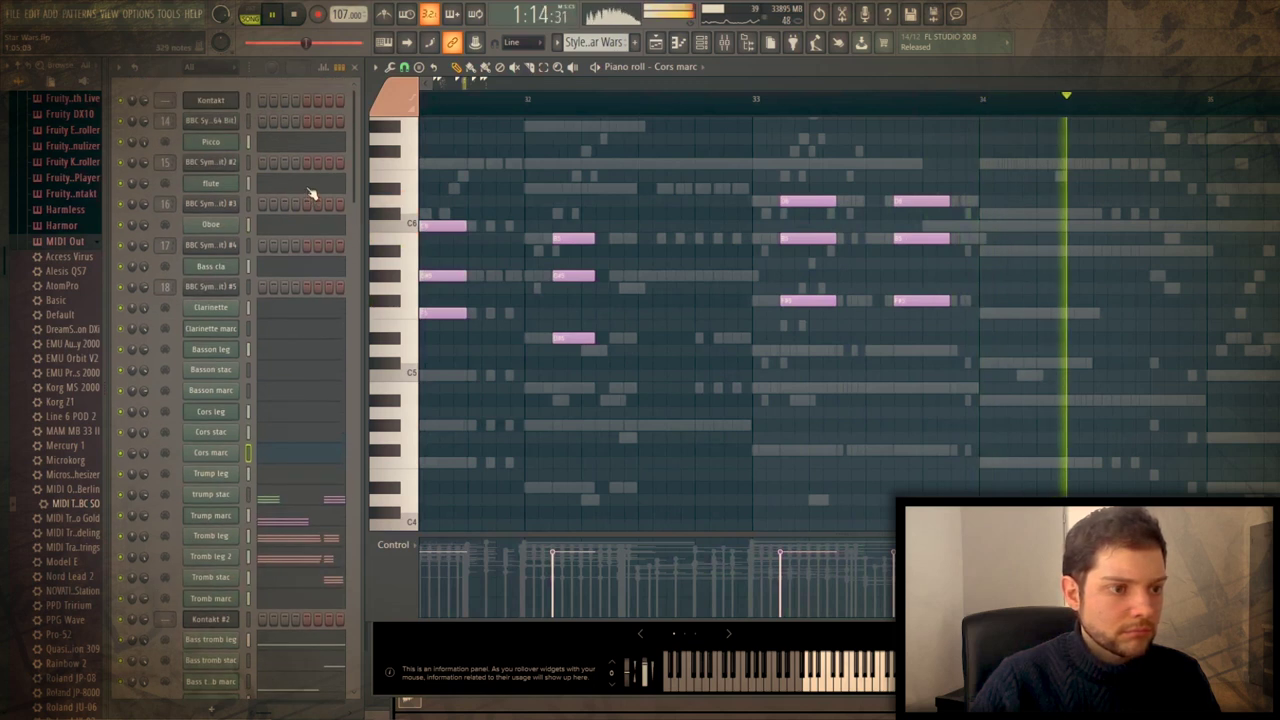
pyautogui.click(300, 185)
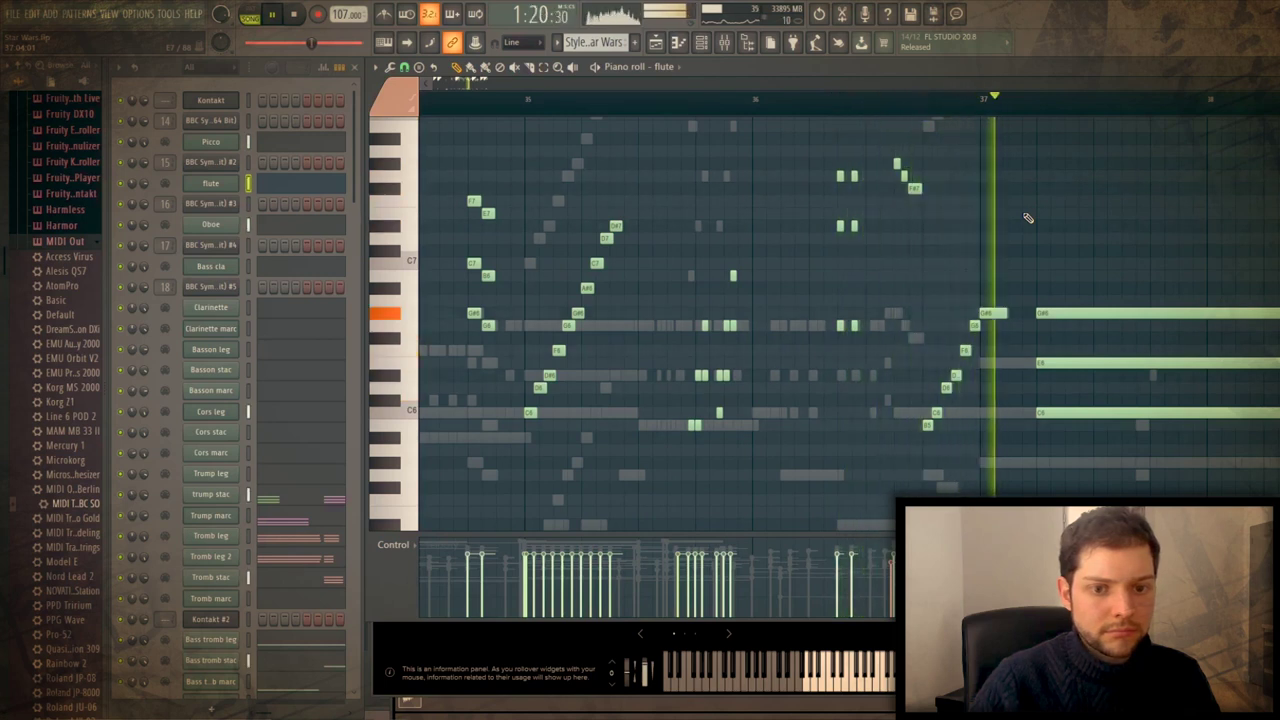
pyautogui.scroll(-3, 978, 88)
pyautogui.press('space')
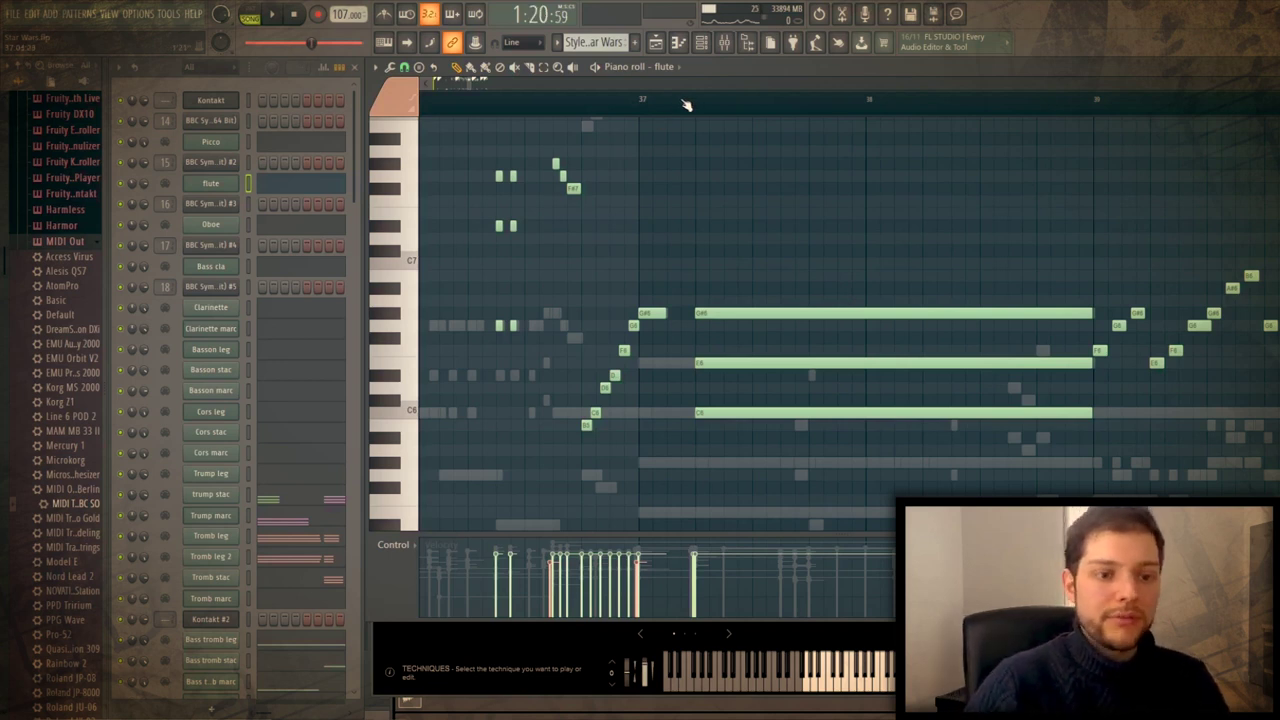
# Resume playback from bar 37, open the trump stac notes, follow them through bars 39 and 40 and stop playback
pyautogui.press('space')
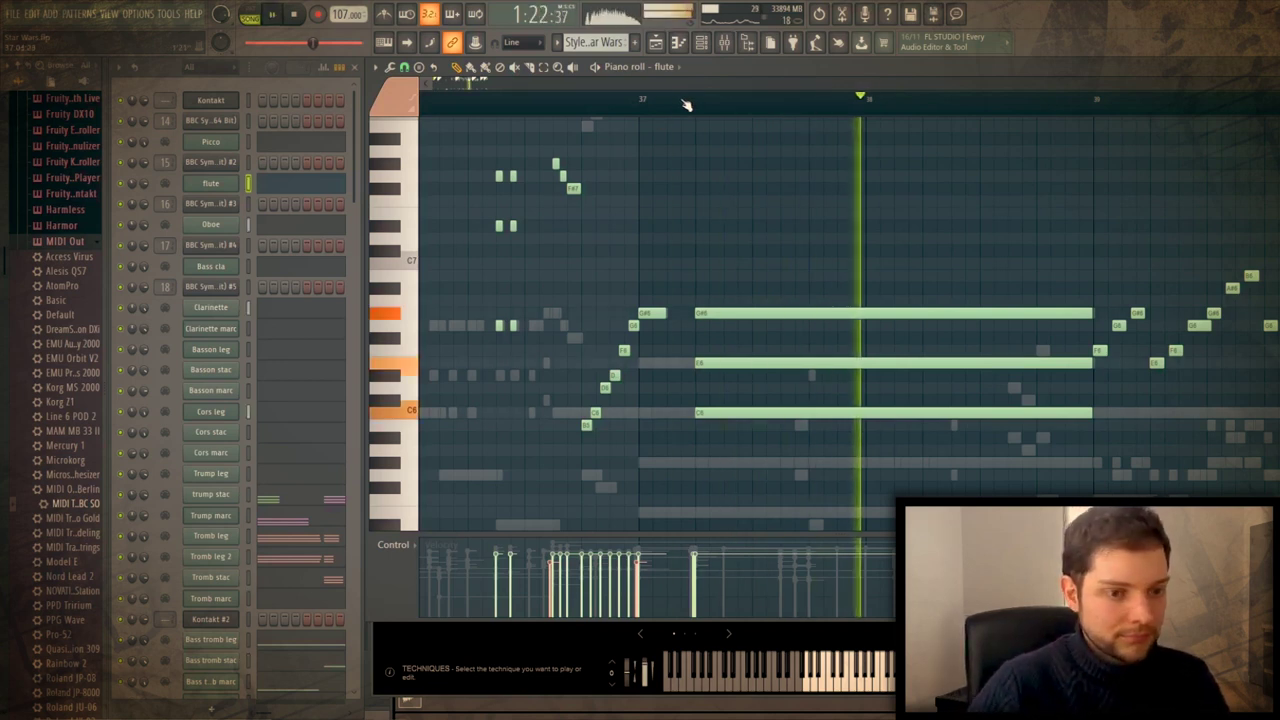
pyautogui.scroll(-2, 284, 376)
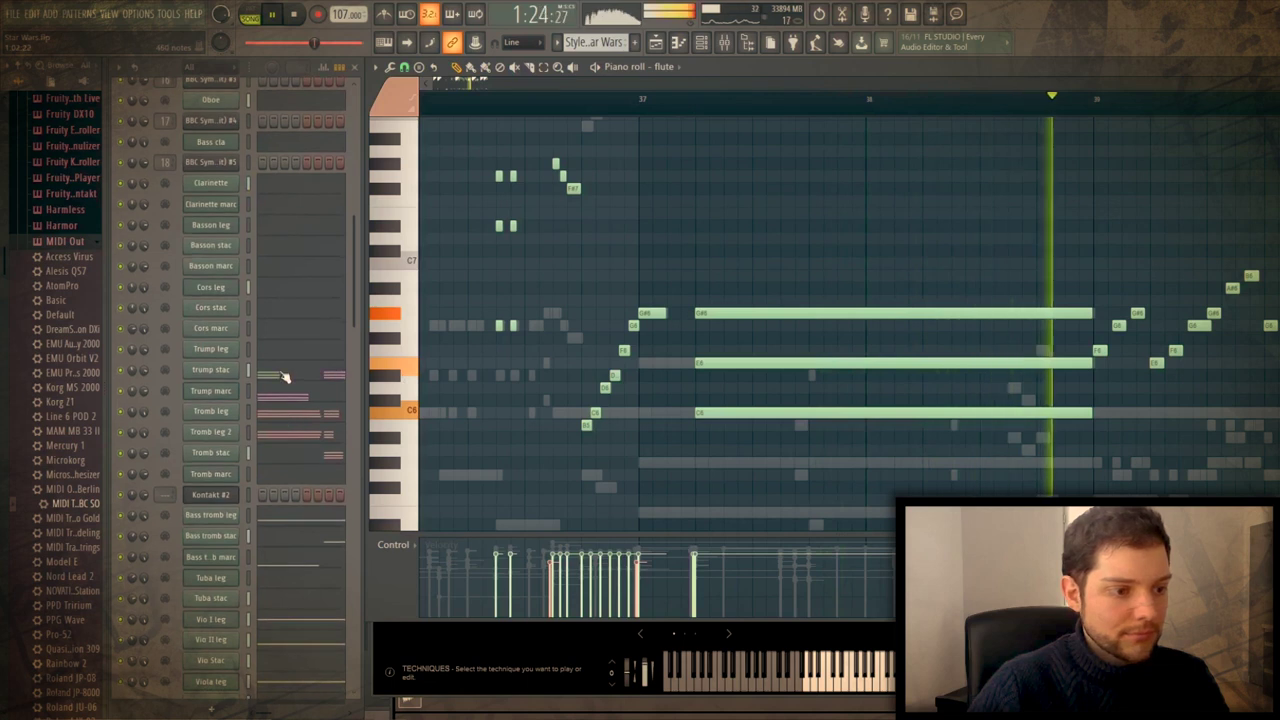
pyautogui.press('space')
pyautogui.click(284, 376)
pyautogui.scroll(-3, 650, 242)
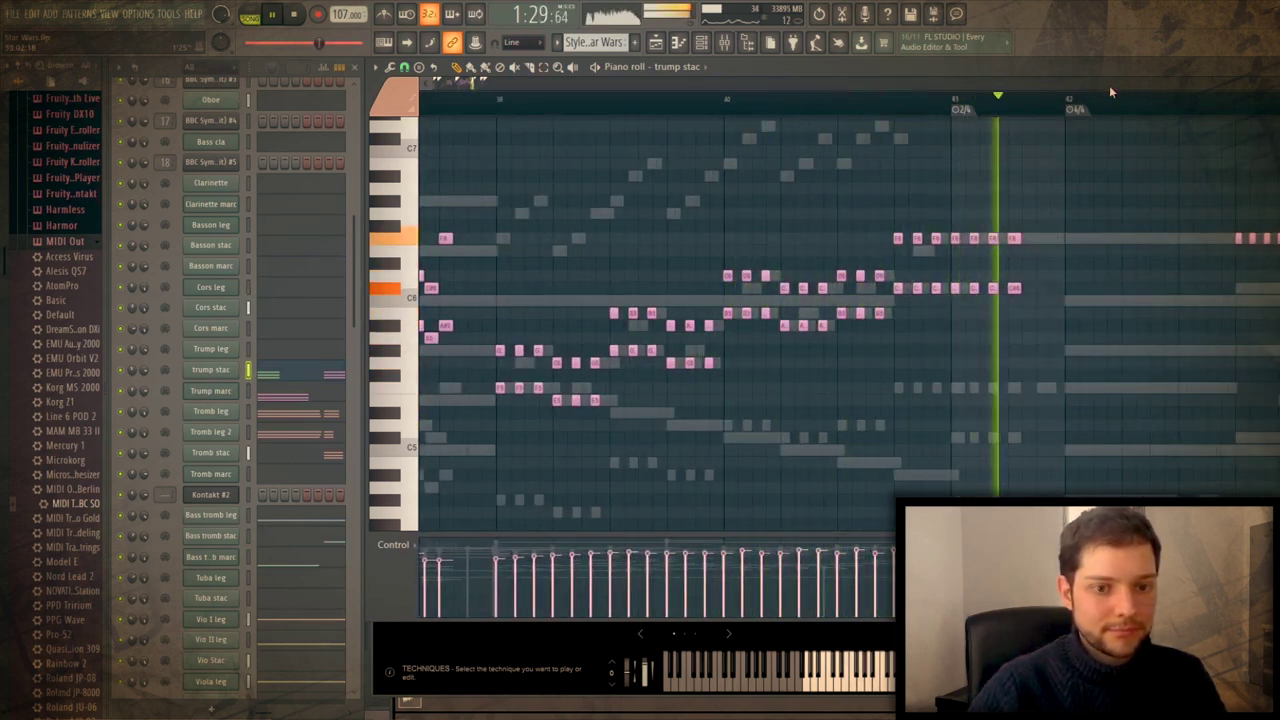
pyautogui.press('space')
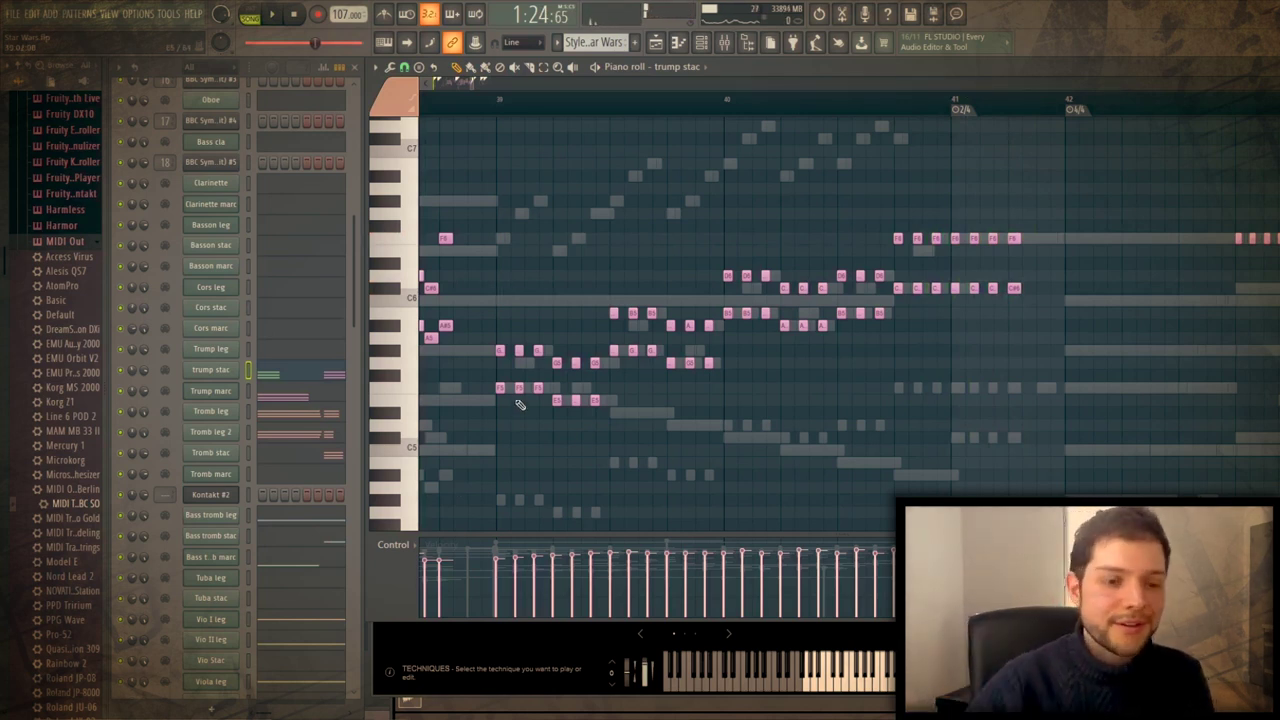
# Switch to Melody Assistant and examine the woodwind and brass staves of the Star Wars score from bar 40 to bar 44
pyautogui.hotkey('alt', 'Tab')
pyautogui.scroll(-1, 681, 632)
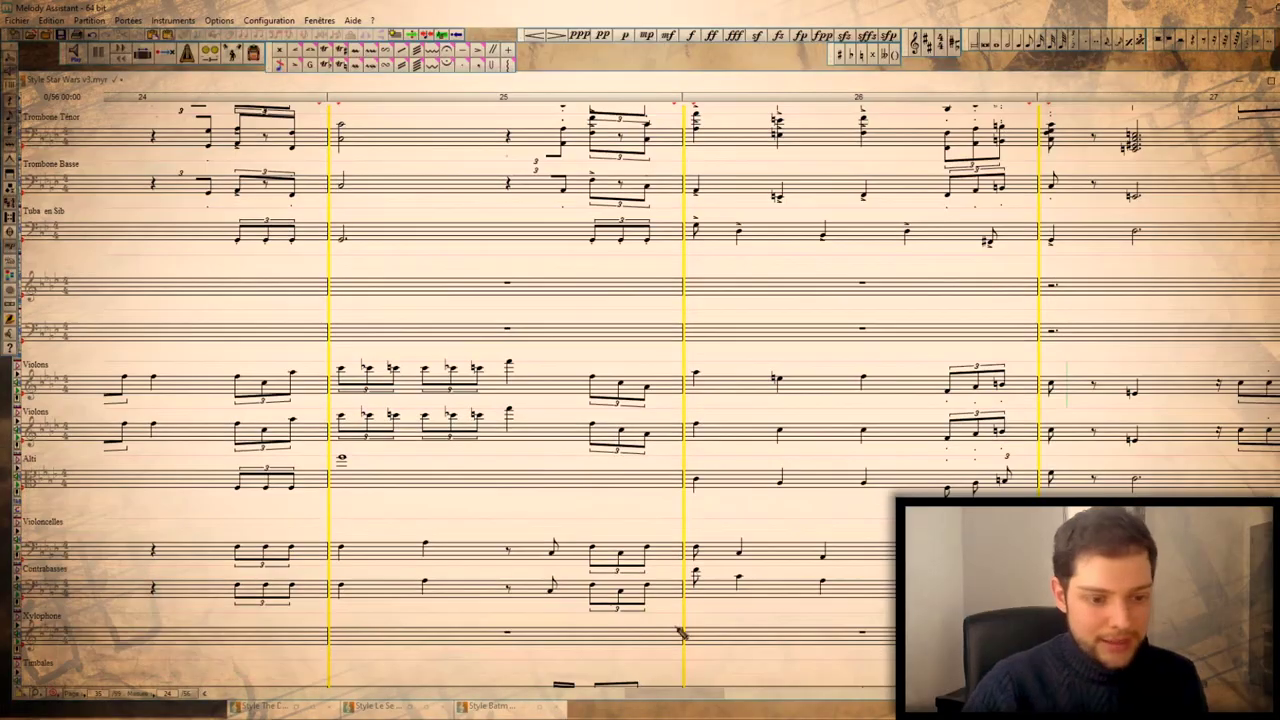
pyautogui.moveTo(645, 698); pyautogui.dragTo(683, 696)
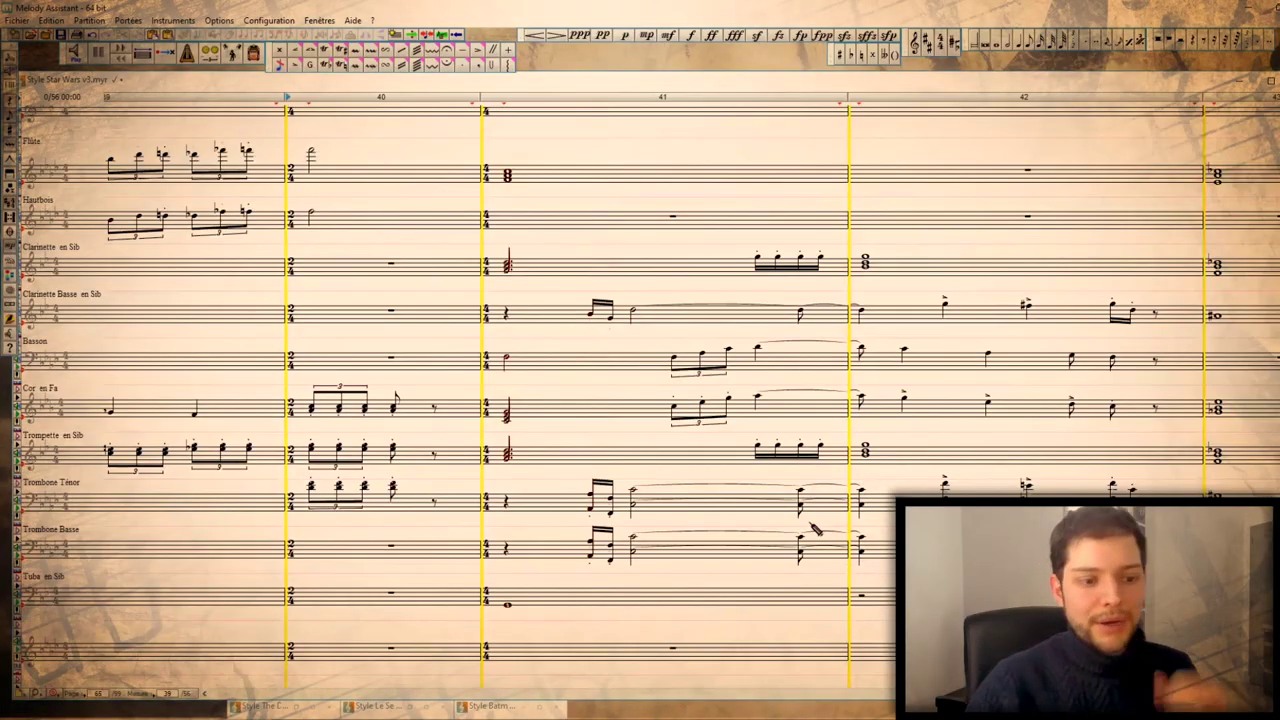
pyautogui.hscroll(5, 800, 530)
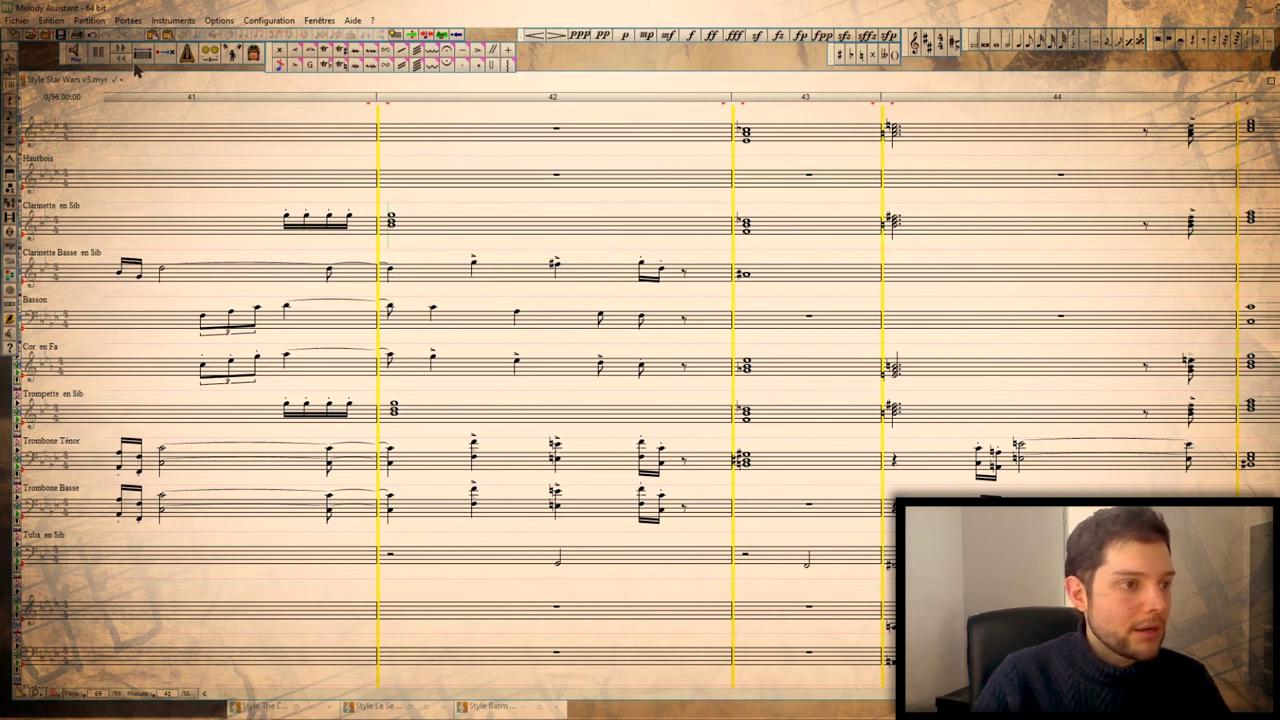
# Play the score through bar 43, stop it, and replay the passage while following the brass and string staves into bar 44
pyautogui.press('space')
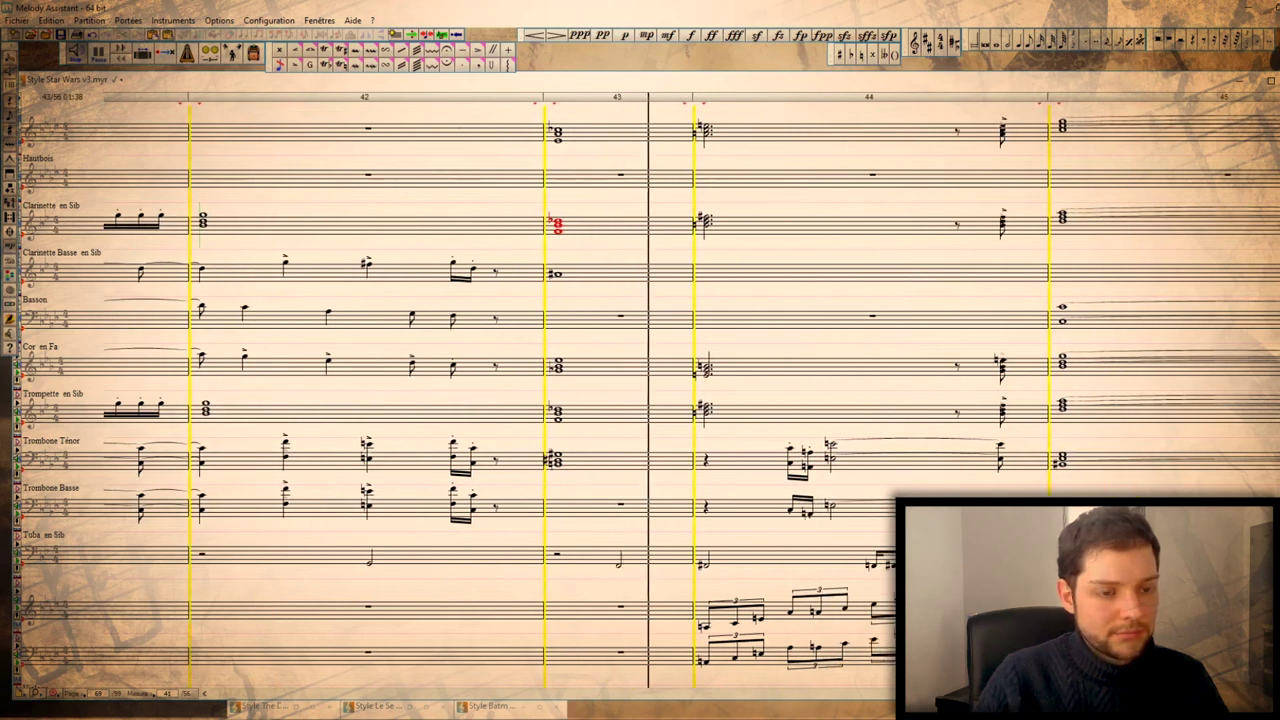
pyautogui.press('space')
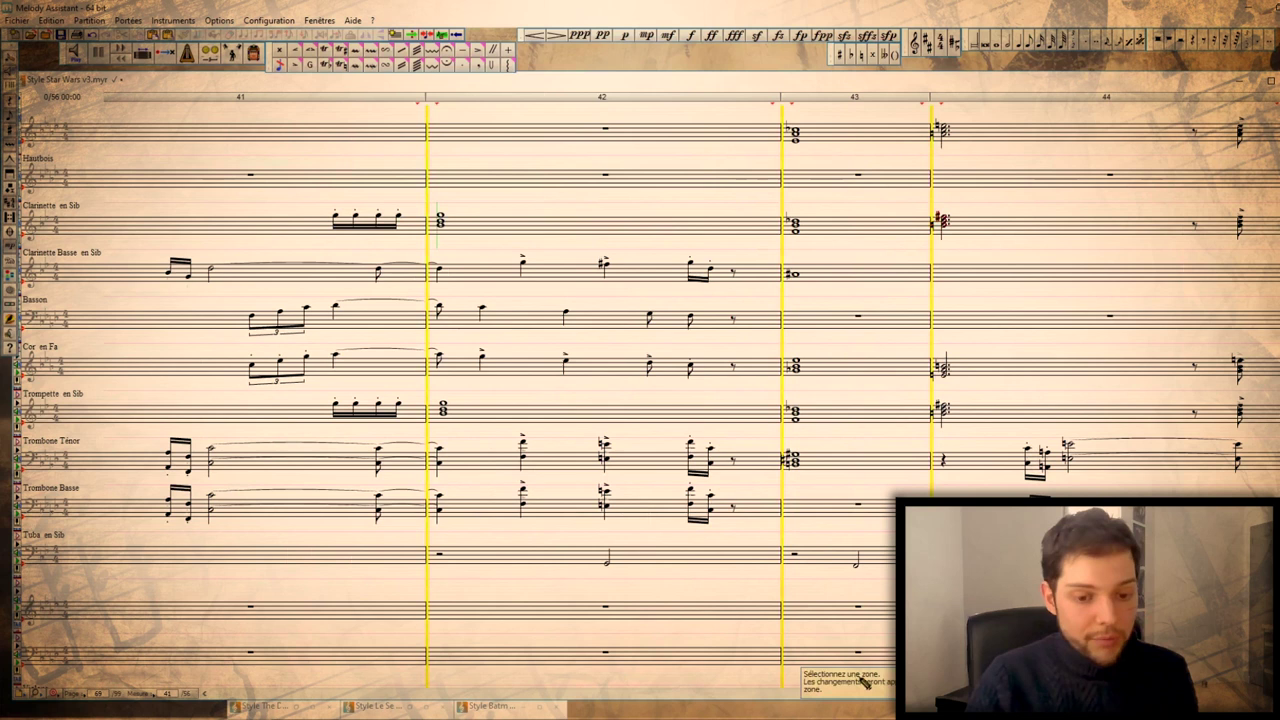
pyautogui.press('space')
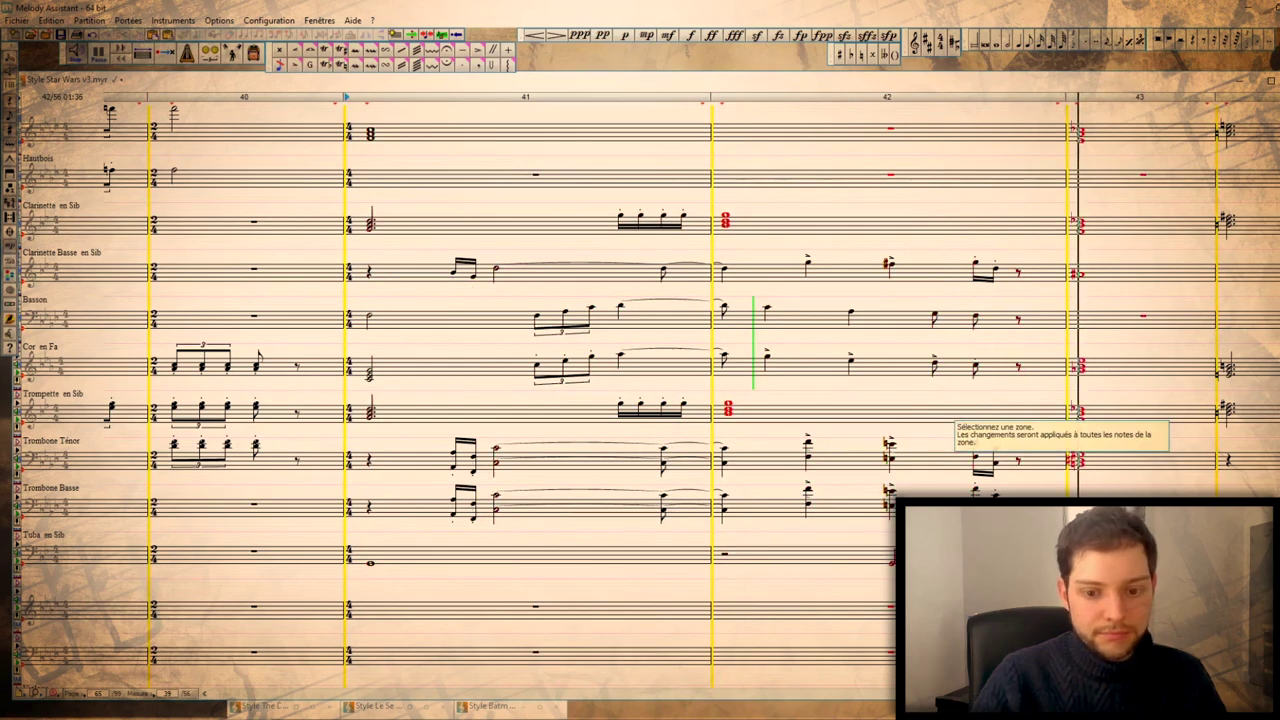
pyautogui.scroll(-4, 820, 465)
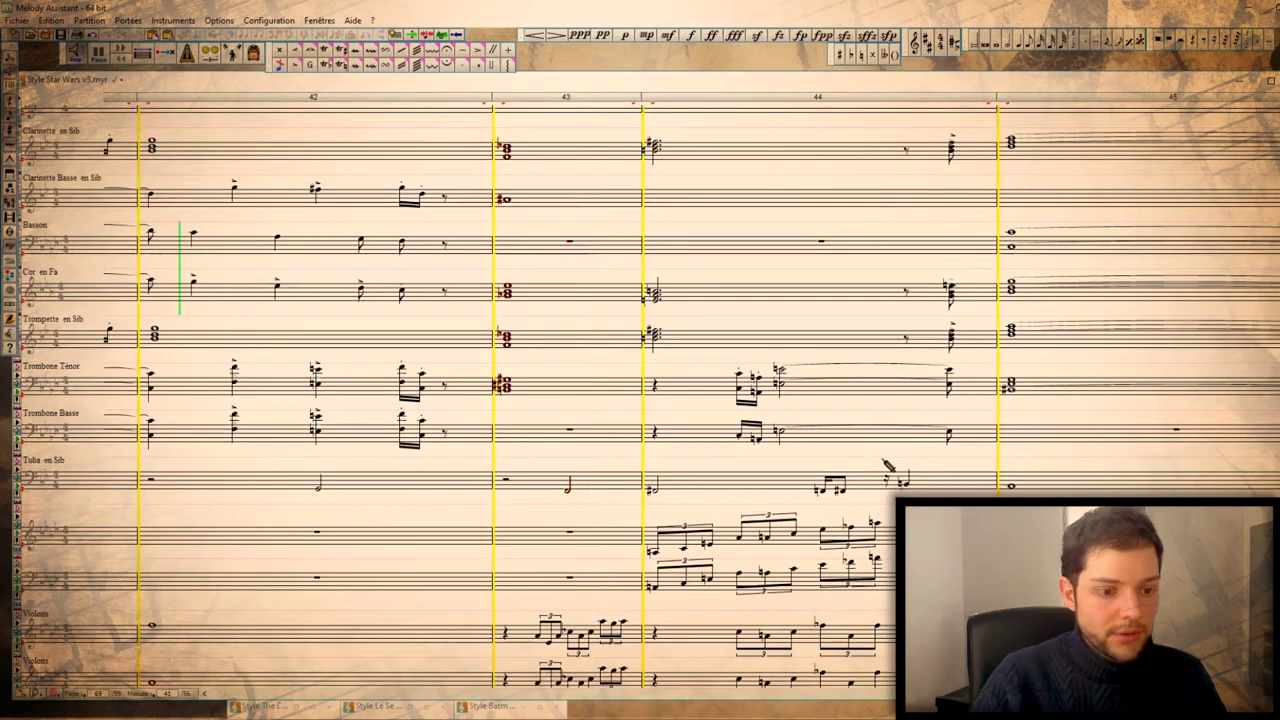
pyautogui.scroll(-1, 820, 465)
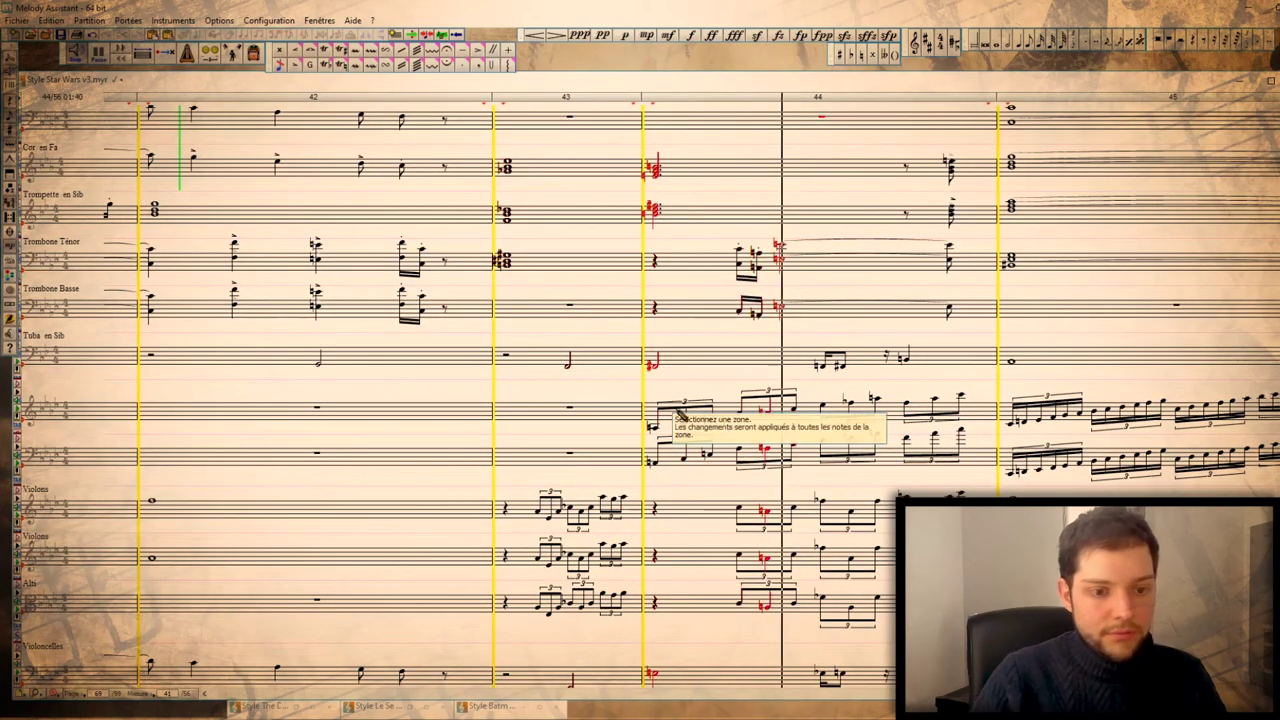